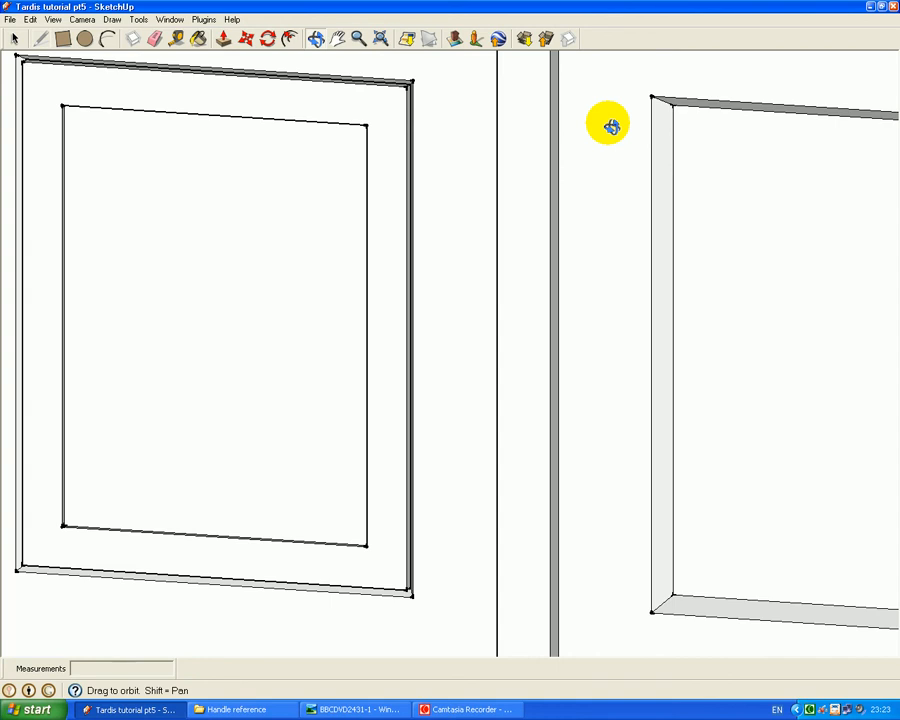
- Check the door handle reference photo, and place a vertical guide 35 mm outside the near edge of the right door's recessed panel
click(342, 710)
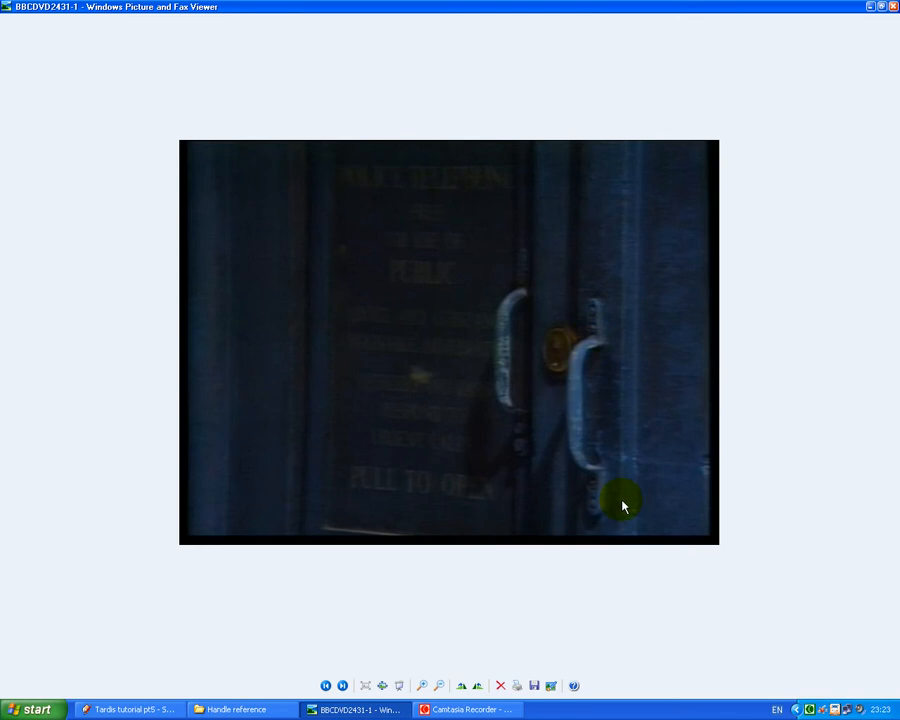
click(869, 7)
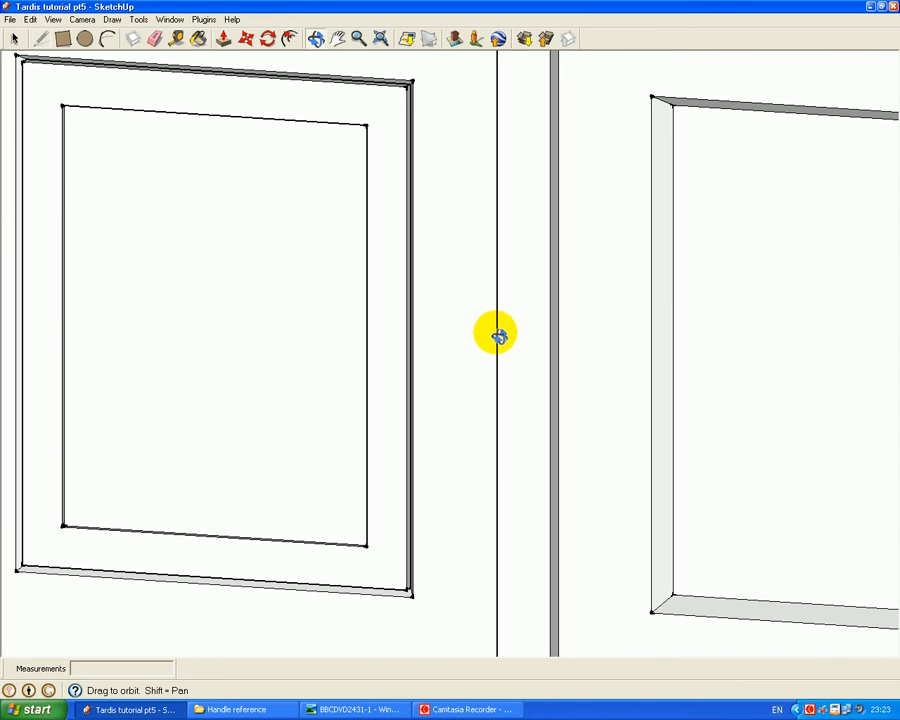
click(177, 38)
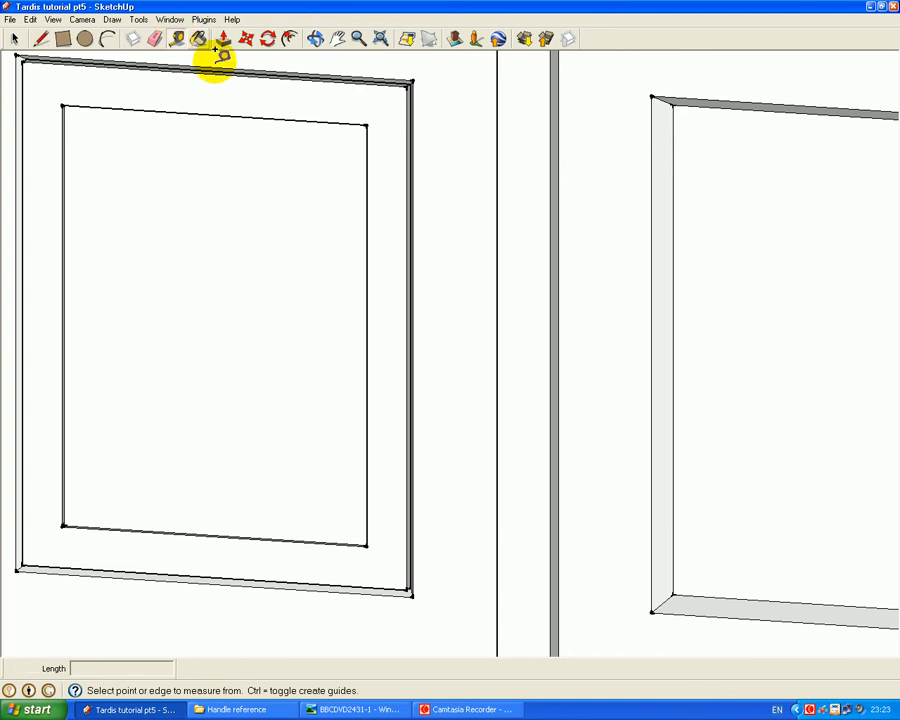
click(650, 358)
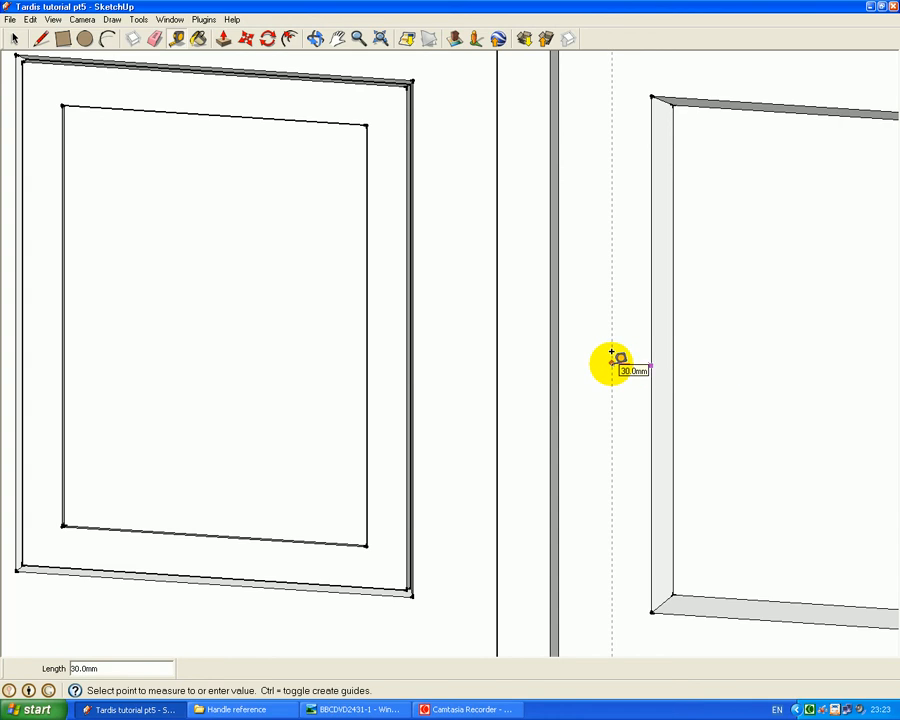
text(35)
key(Return)
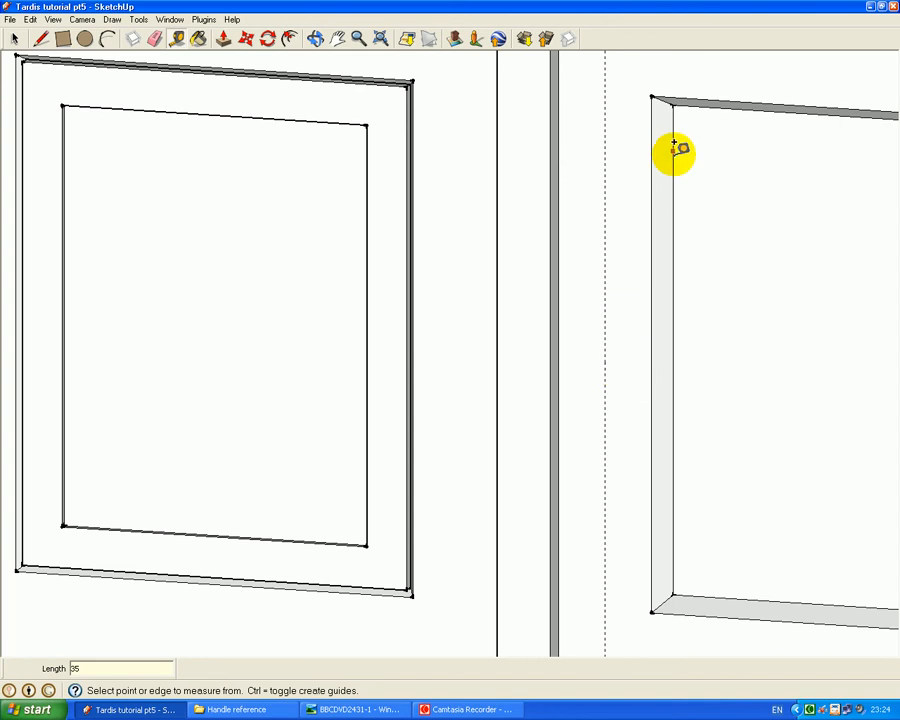
- Place a horizontal guide 190 mm below the right panel's top edge and a second guide 82.5 mm above the first
click(665, 91)
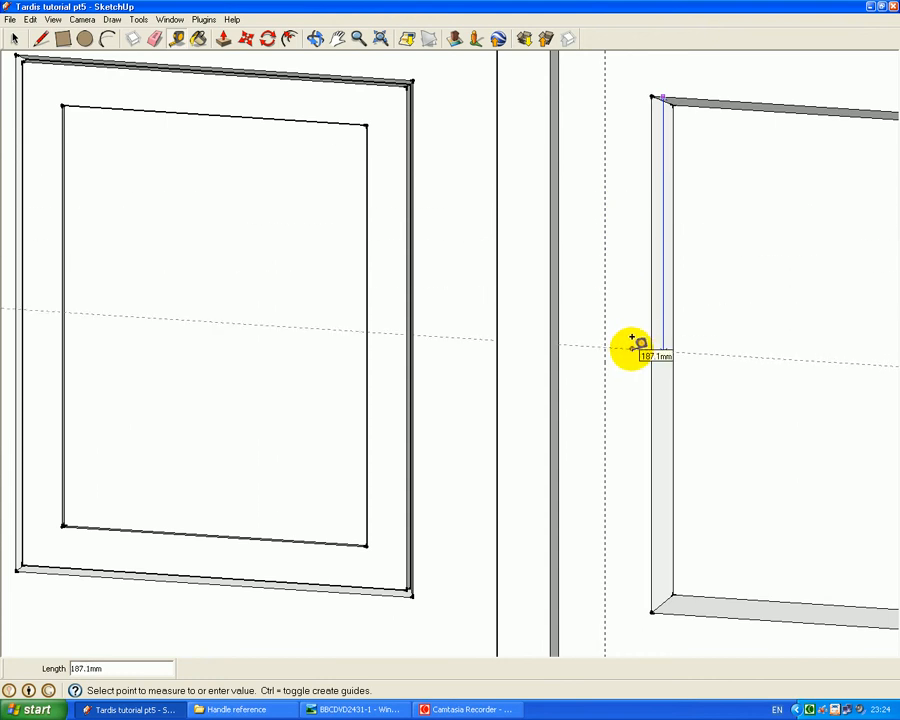
text(190)
key(Return)
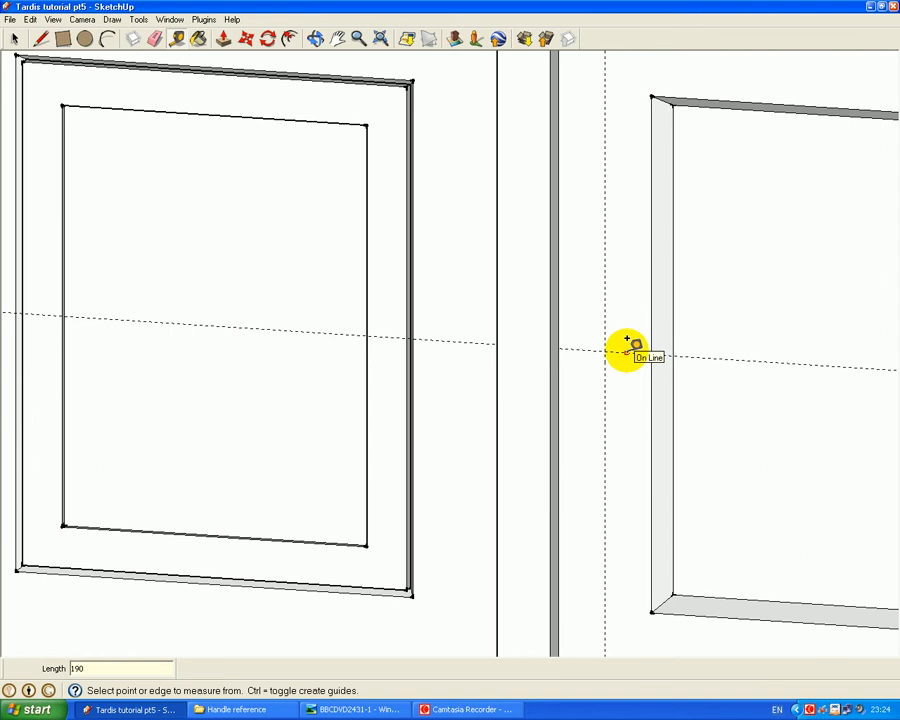
click(627, 351)
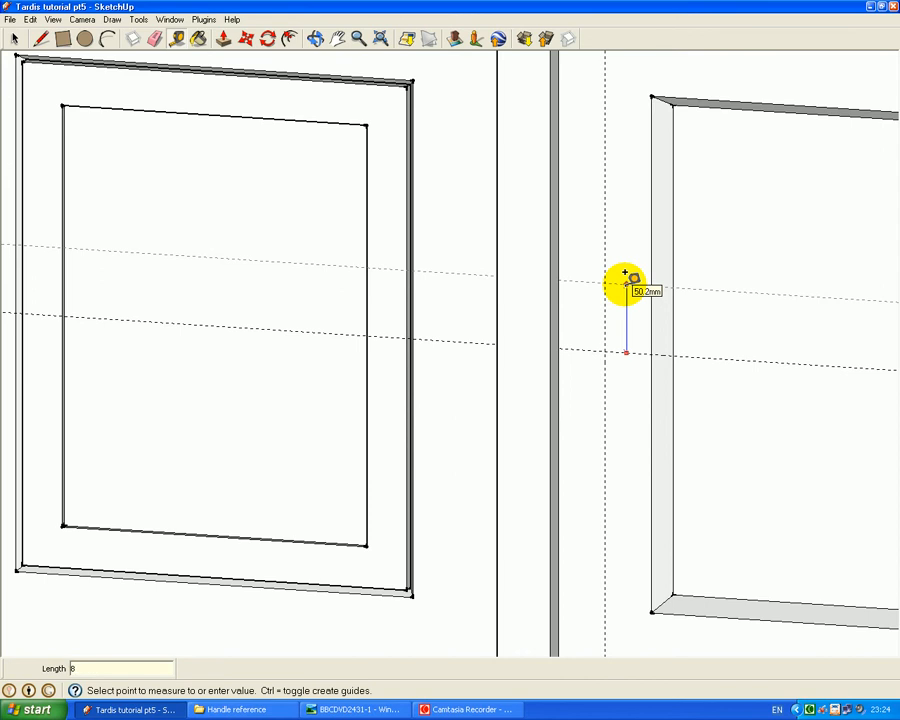
key(Return)
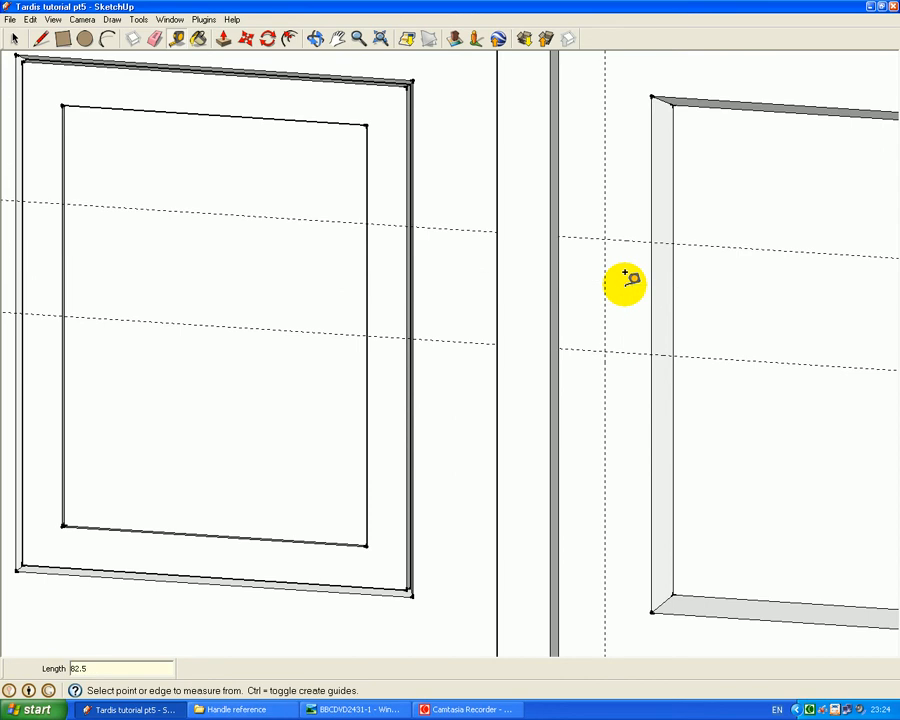
- Place a vertical guide 15 mm outside the left door's inner rectangle, on the side nearest the door gap
click(369, 268)
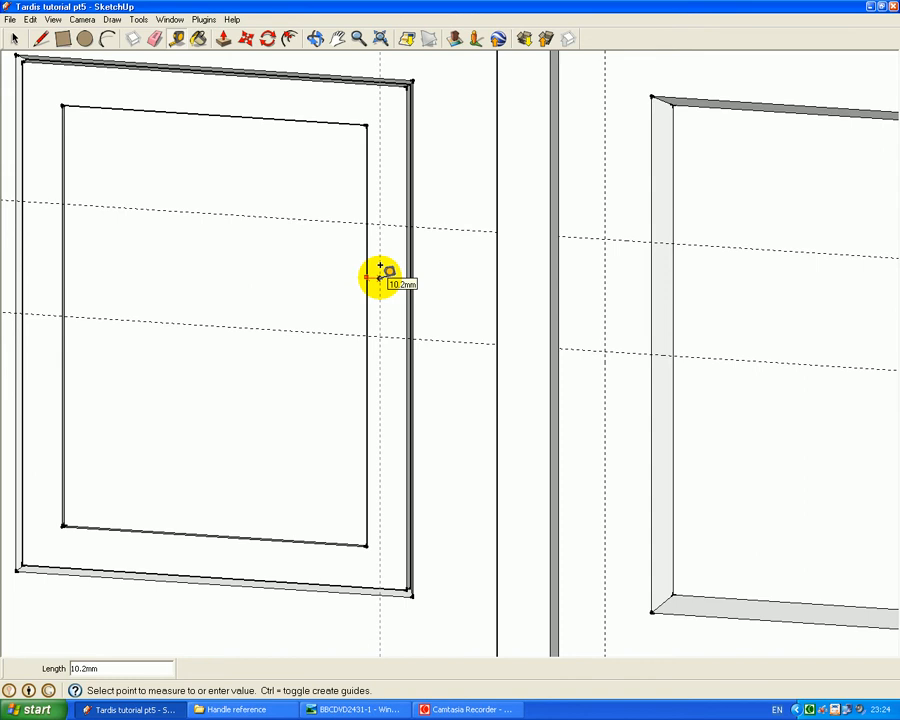
click(381, 266)
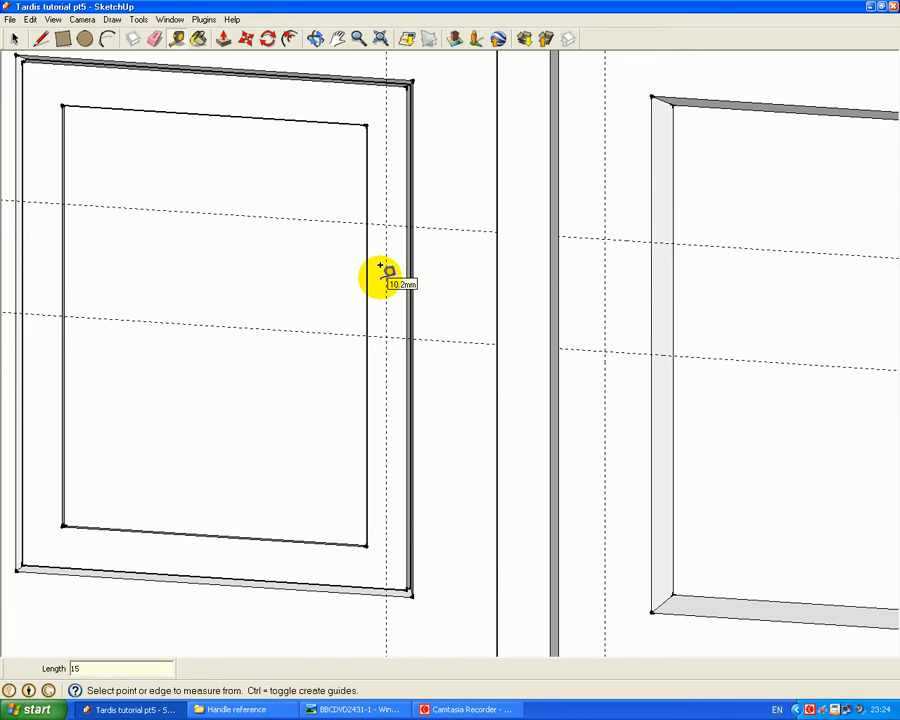
click(613, 264)
scroll(613, 272, down, 3)
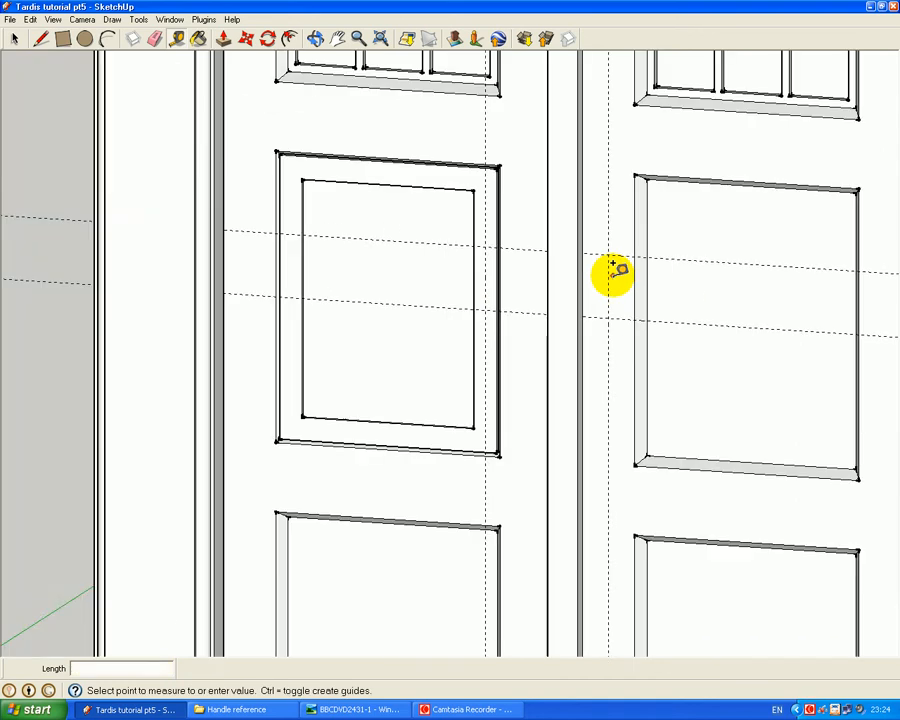
scroll(613, 272, up, 6)
scroll(613, 272, up, 1)
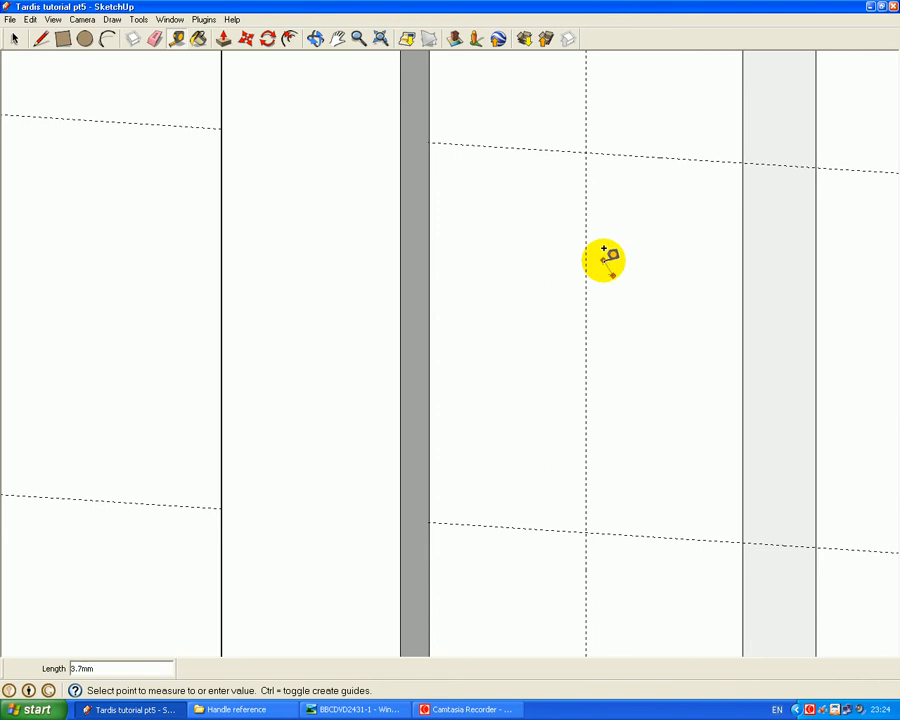
click(603, 248)
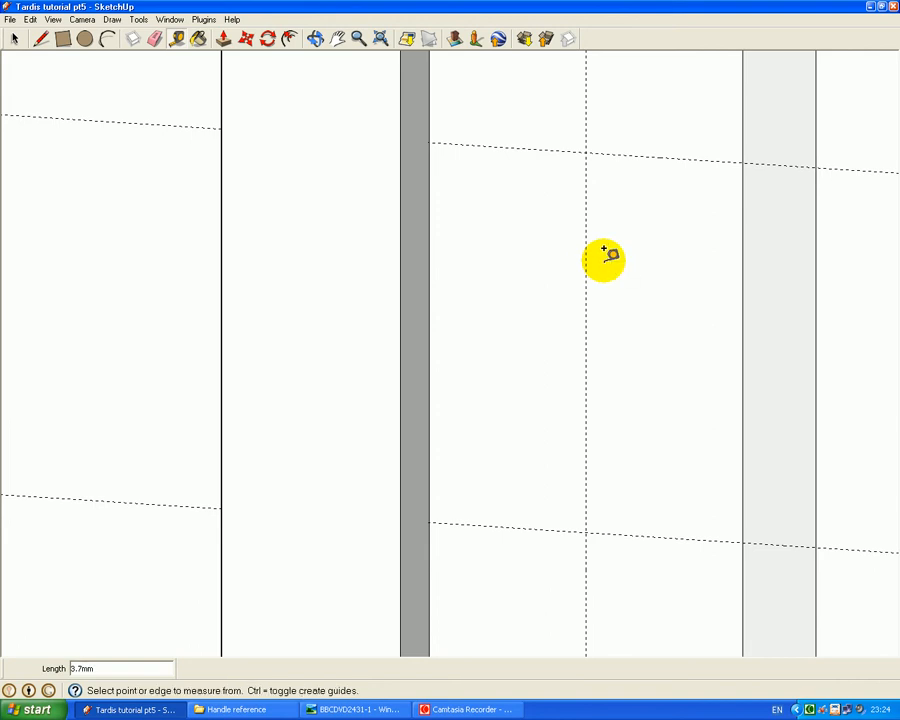
- Draw a circle of 7.5 mm radius centred on the upper guide intersection of the right door
click(86, 42)
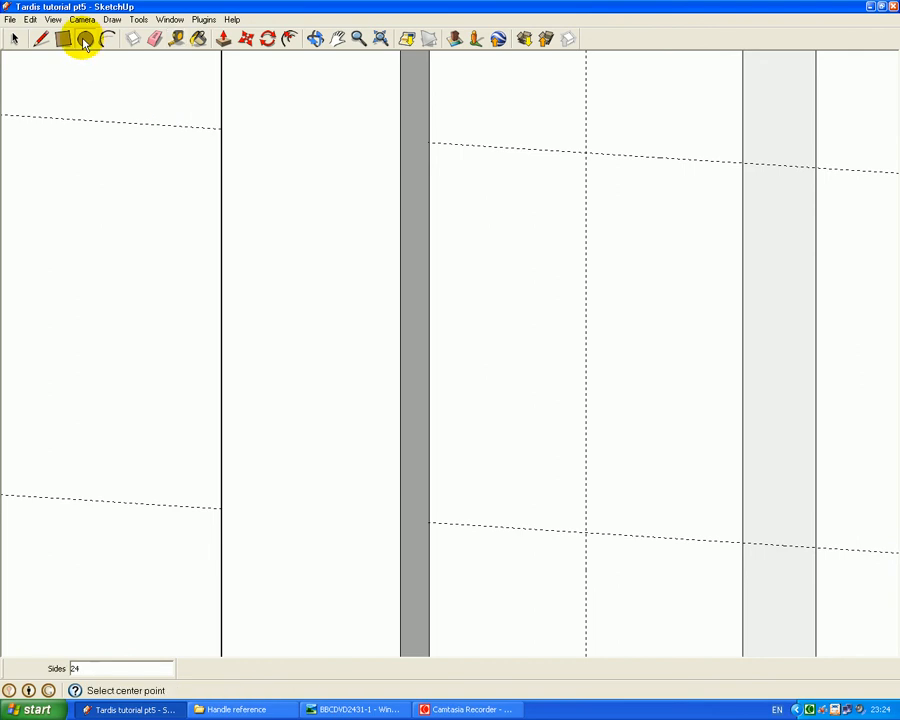
click(586, 151)
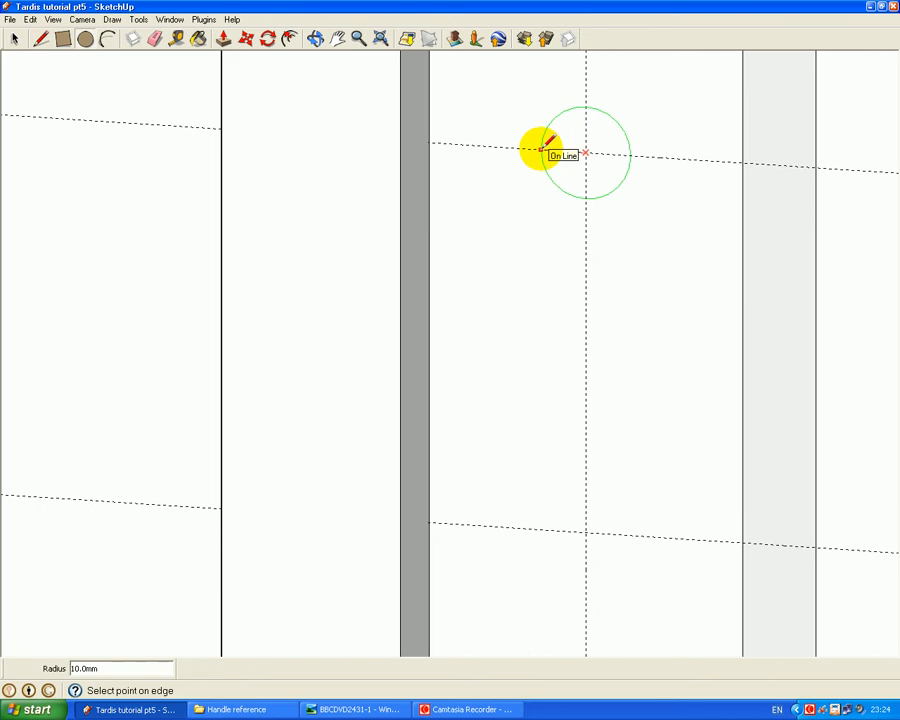
text(7.5)
key(Return)
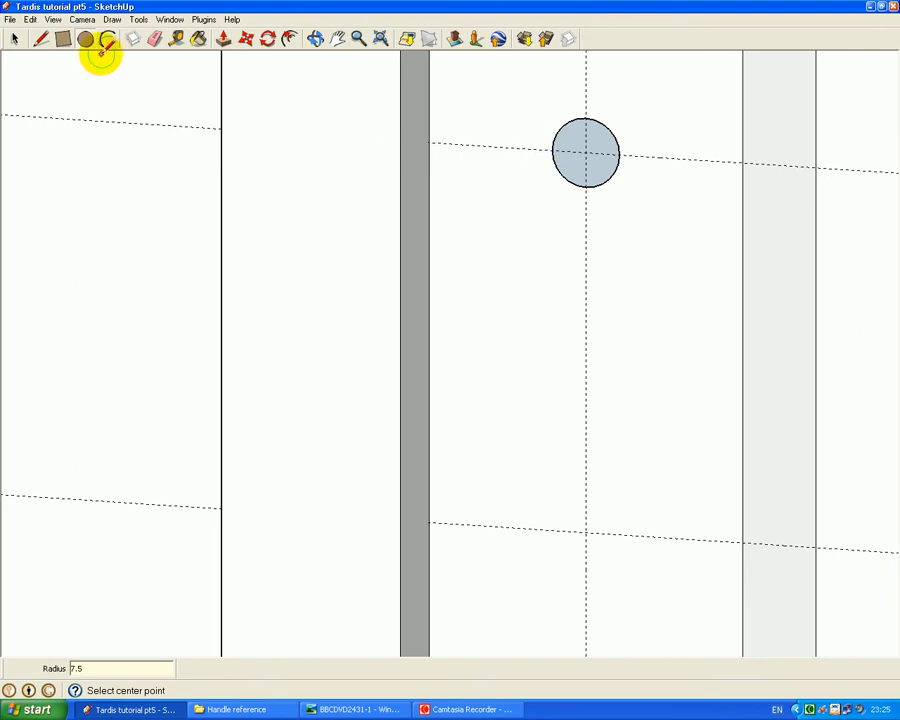
- Draw a 32.5 by 15 mm rectangle downward from the point where the circle's outline meets the upper horizontal guide
click(62, 40)
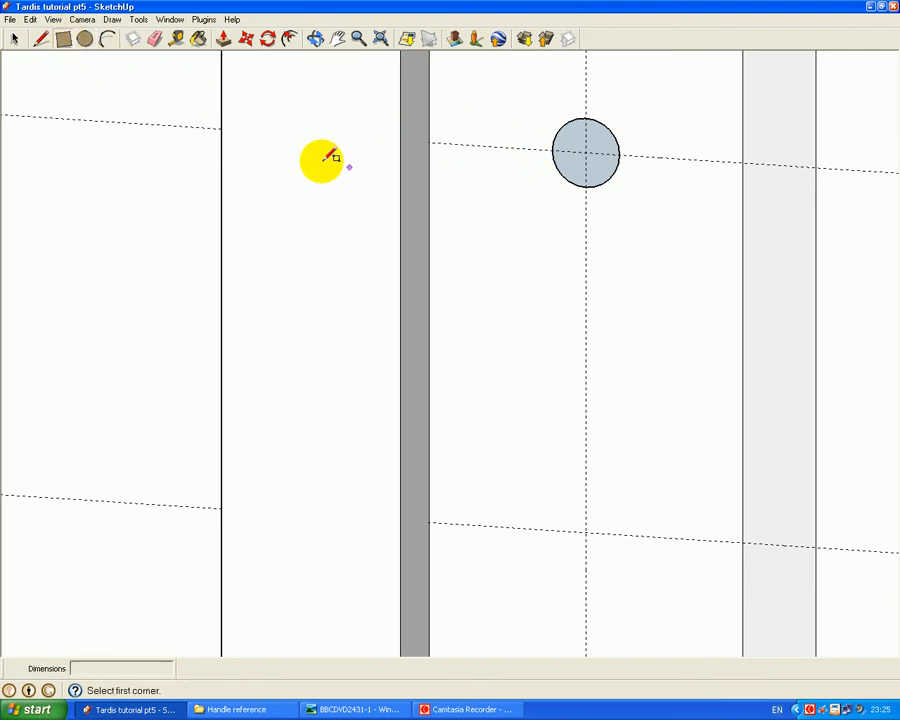
click(553, 150)
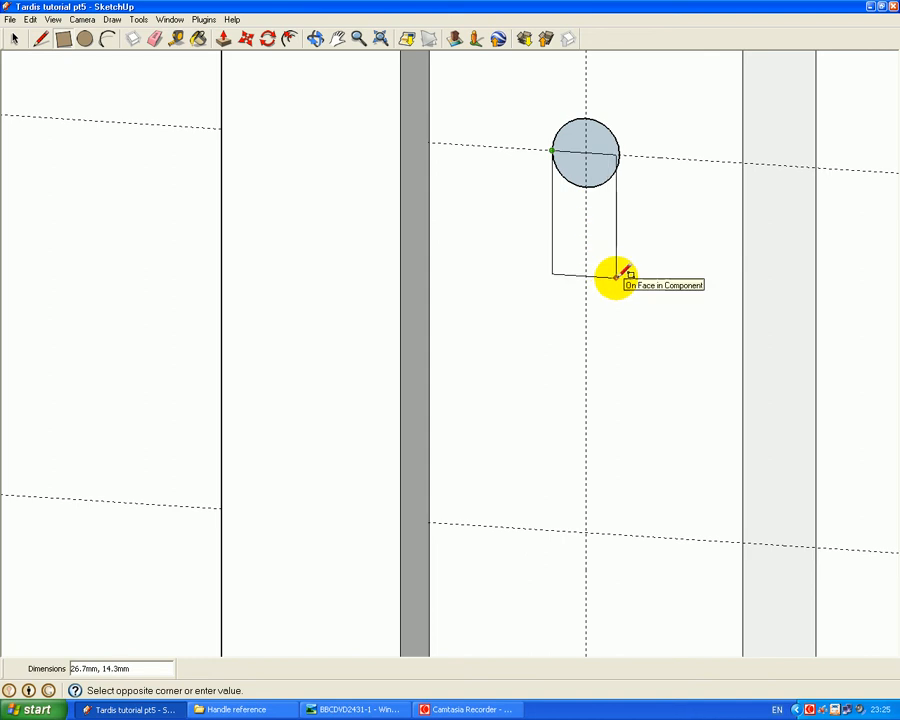
text(32.5,15)
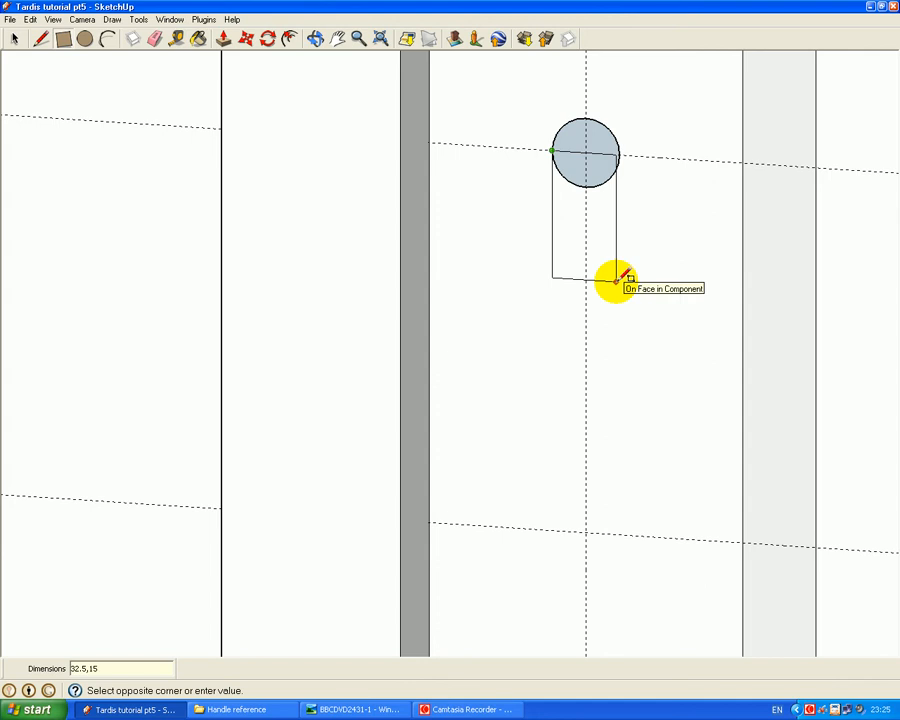
key(Return)
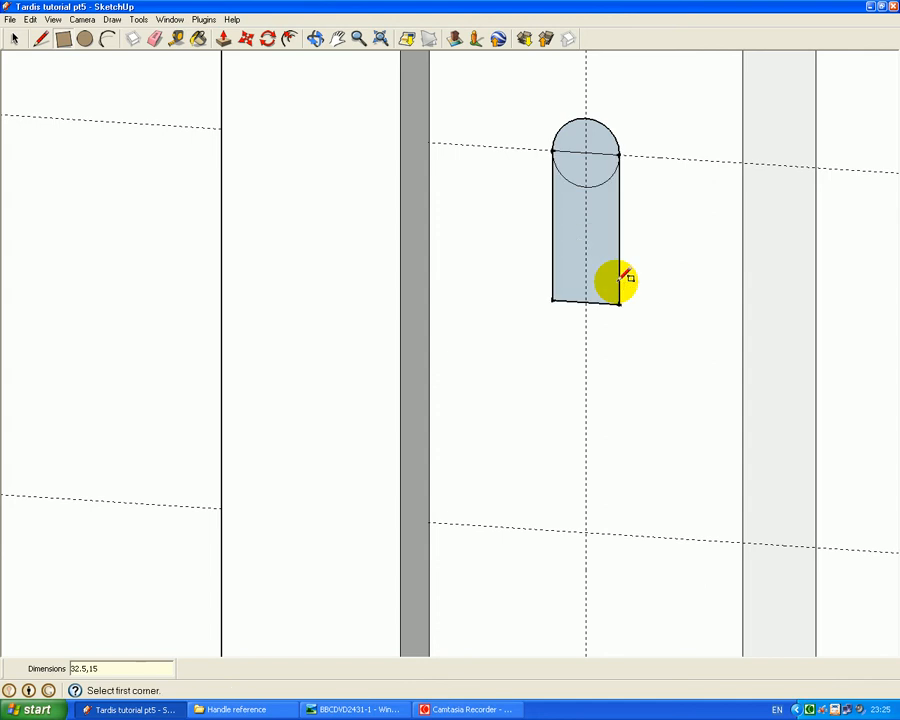
- Erase the circle's lower arc, the dividing line inside the shape and the upper horizontal guide to leave one round-topped face
click(155, 39)
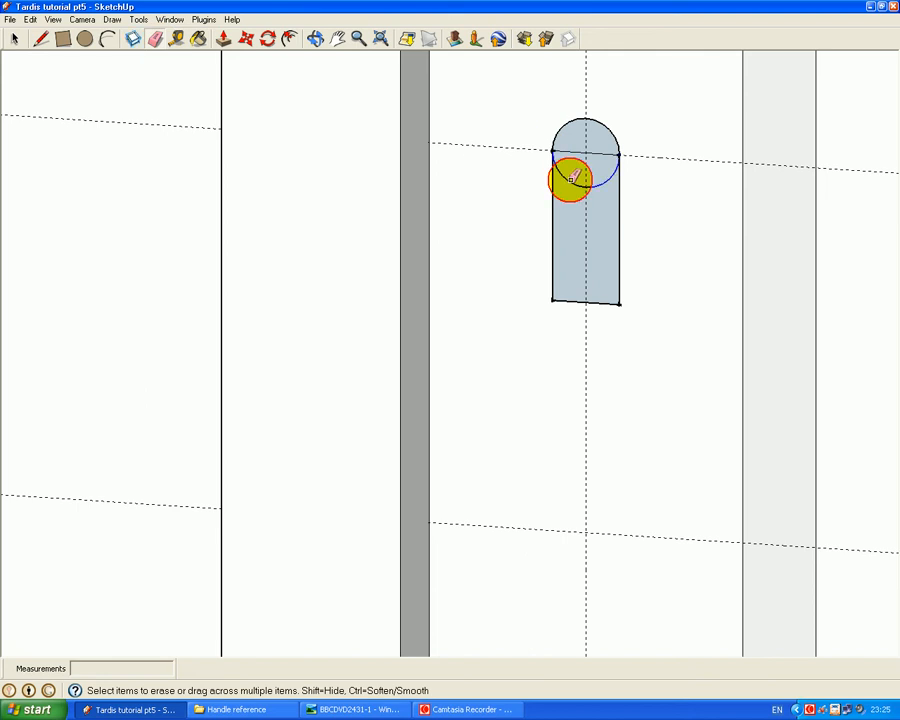
click(572, 179)
click(573, 151)
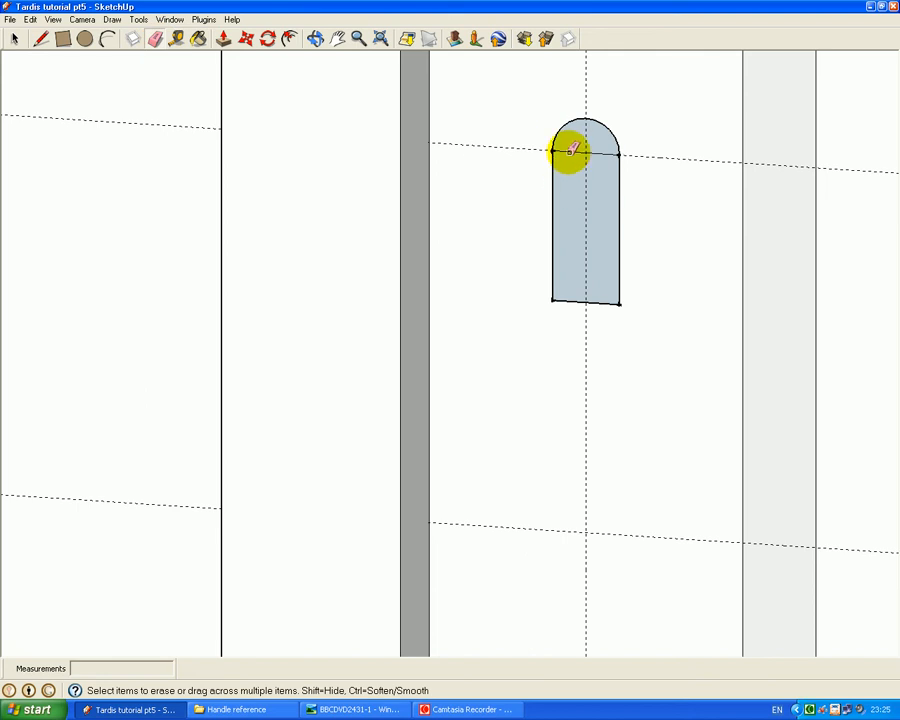
click(570, 151)
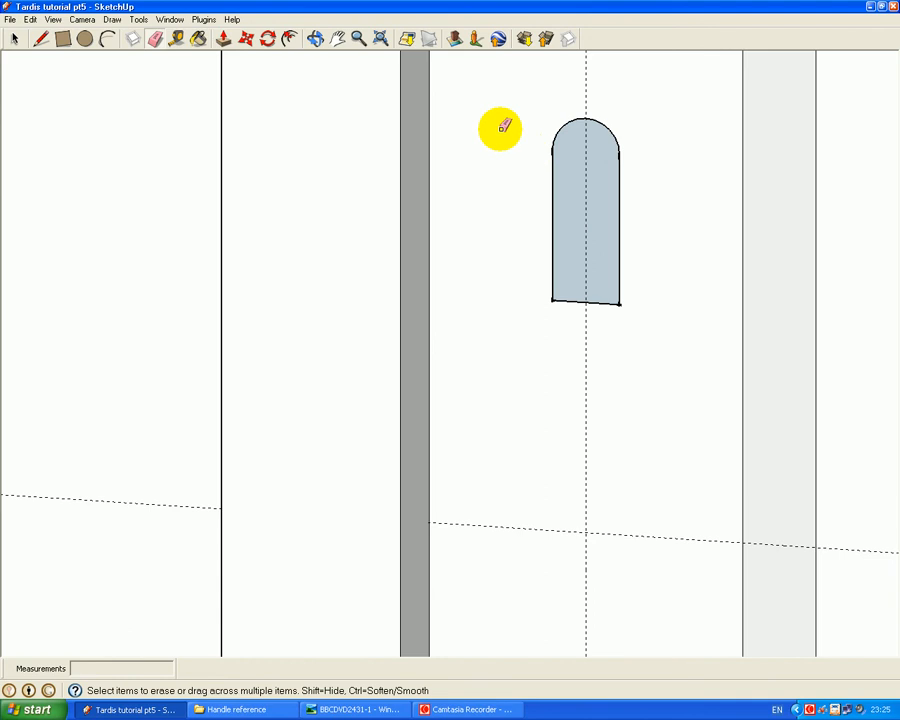
- Extrude the round-topped handle plate 5 mm out from the door face with Push/Pull
click(224, 40)
drag(566, 160, 558, 165)
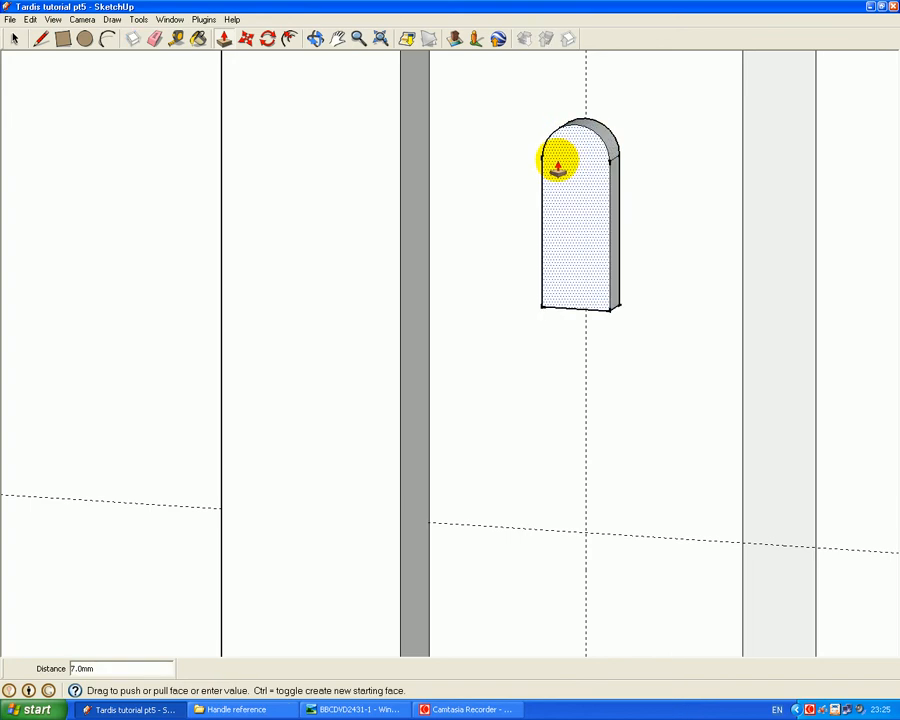
text(5)
key(Return)
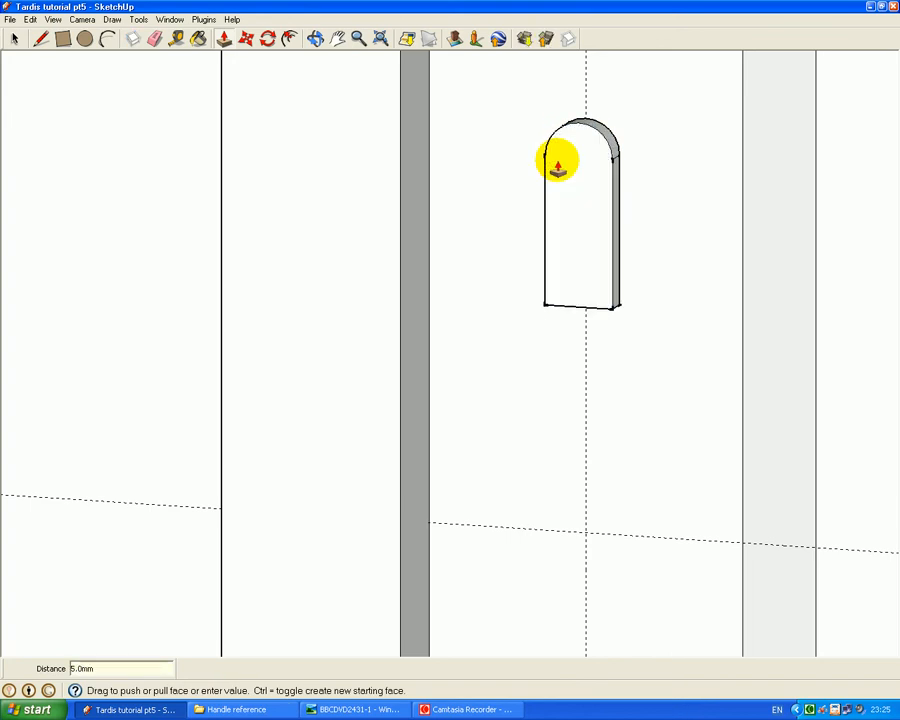
- Examine the handle reference photos for the shape of the mounting plates, screw holes and grip, and compare them with the modelled plate
click(355, 709)
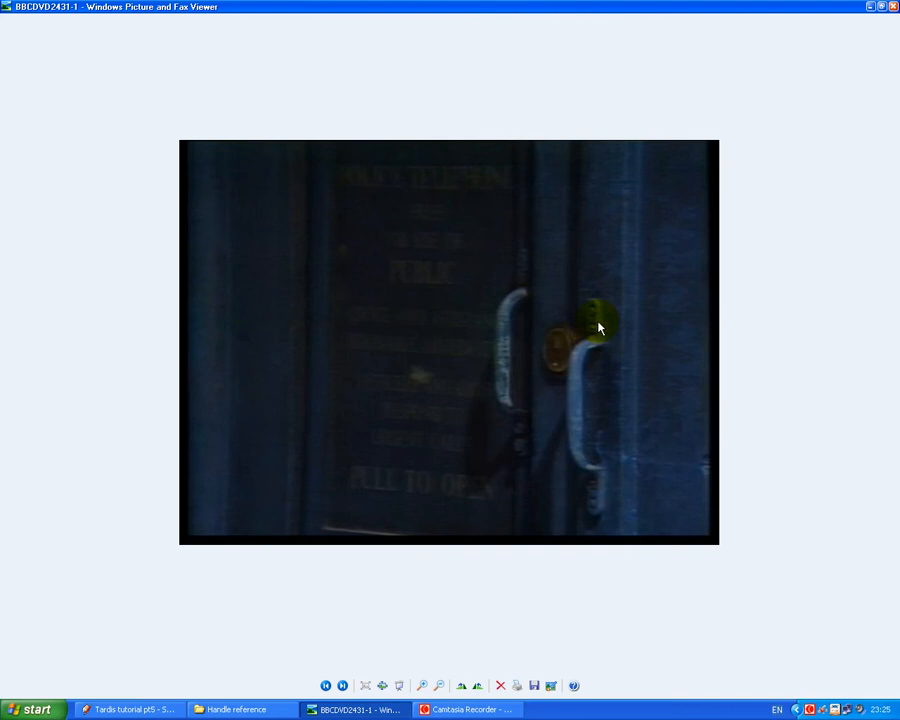
click(870, 8)
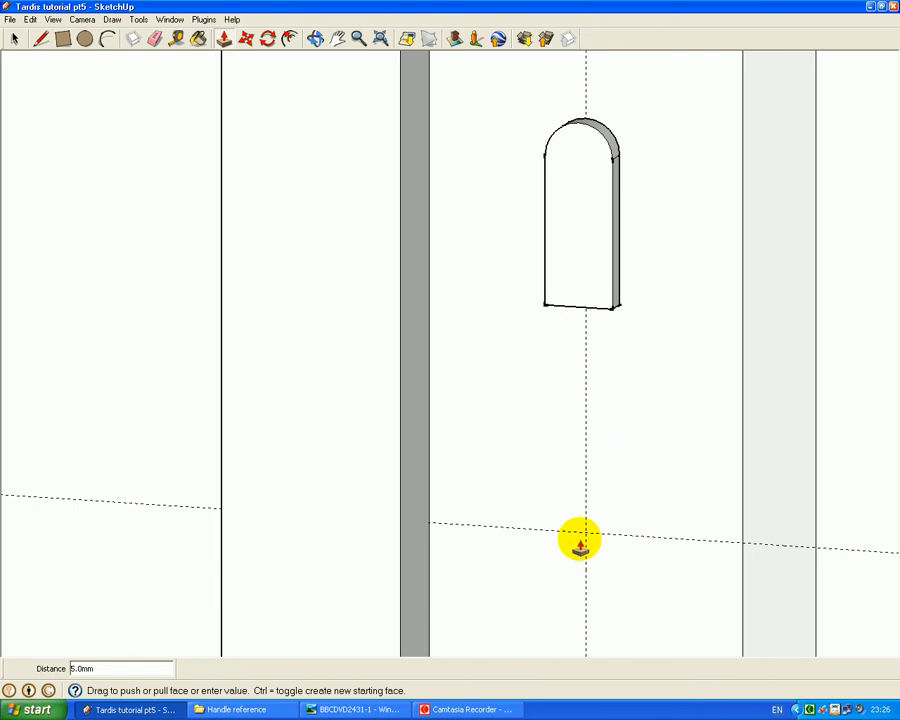
click(362, 710)
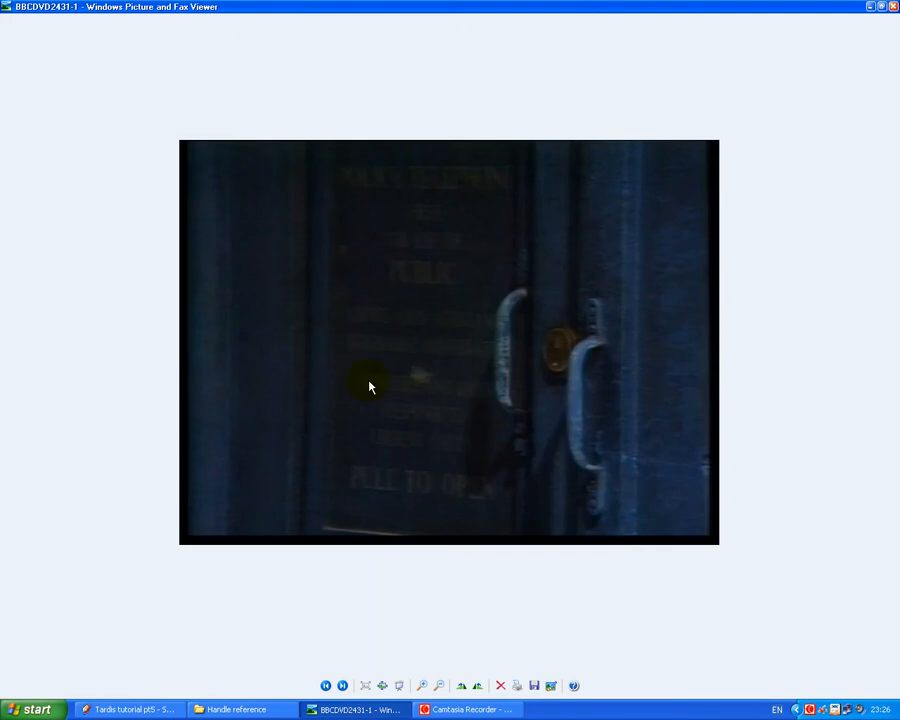
click(326, 686)
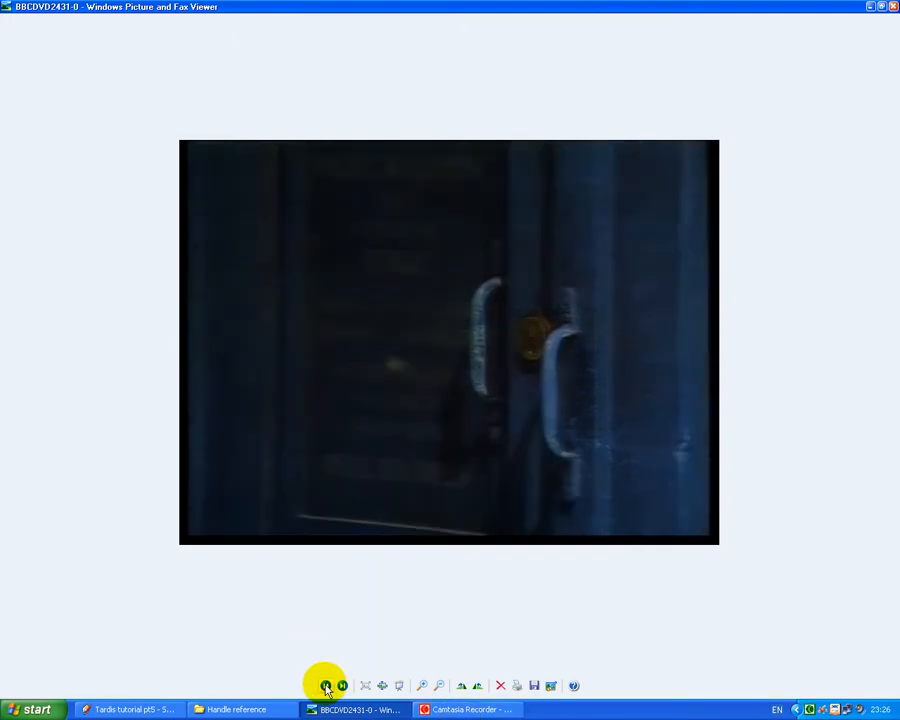
click(326, 686)
click(326, 686)
click(326, 686)
click(326, 686)
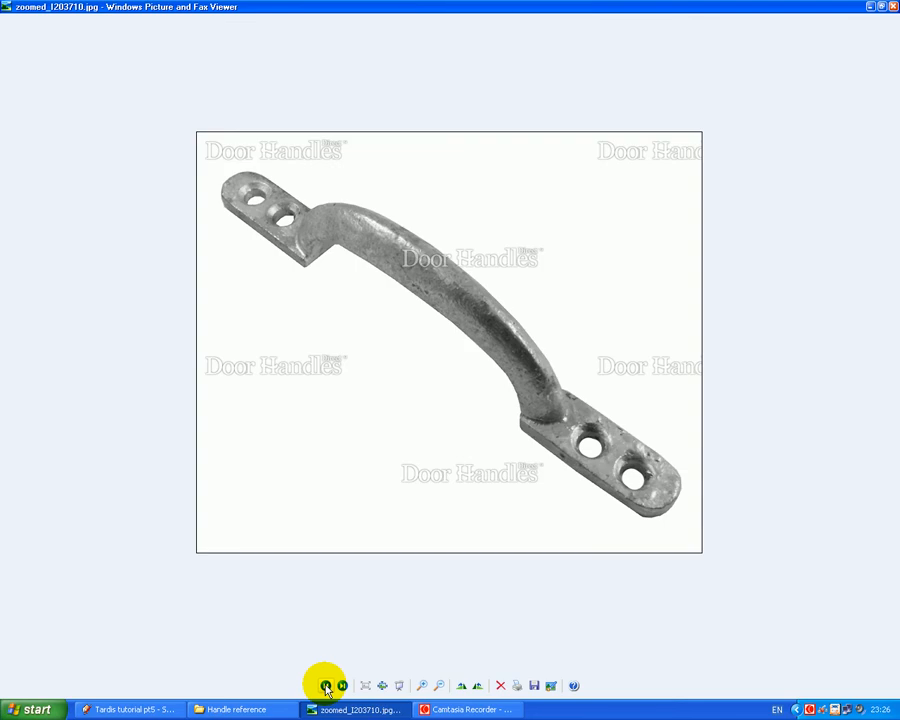
click(342, 686)
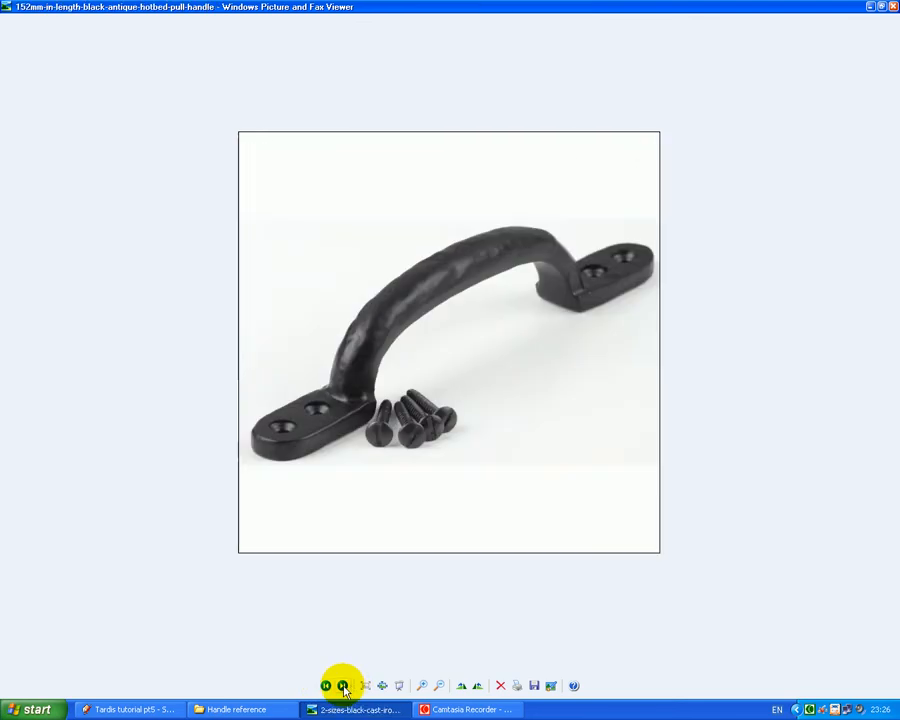
click(342, 686)
click(342, 686)
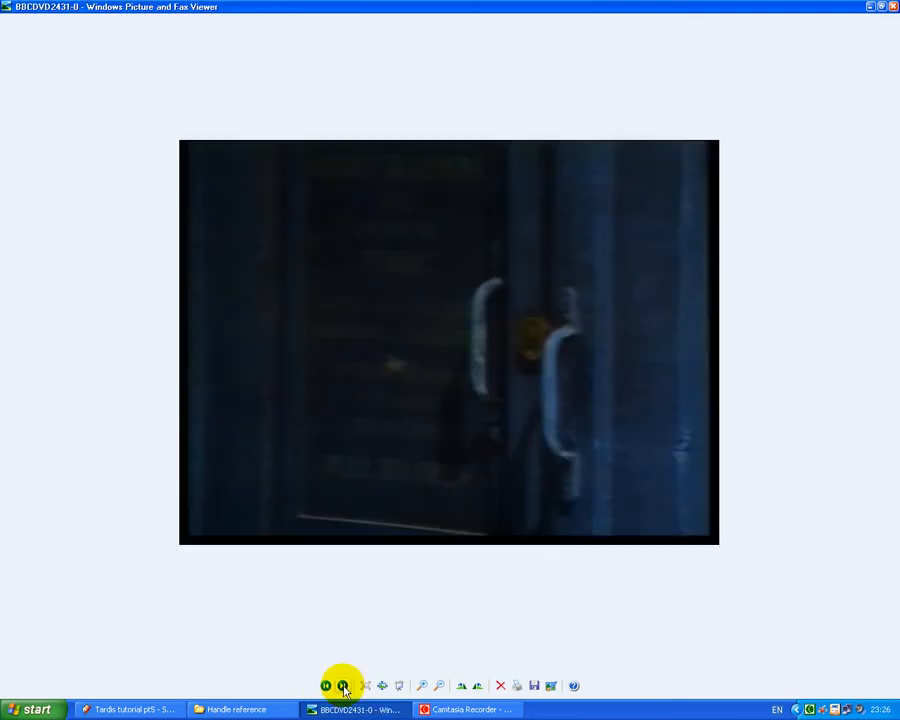
click(869, 7)
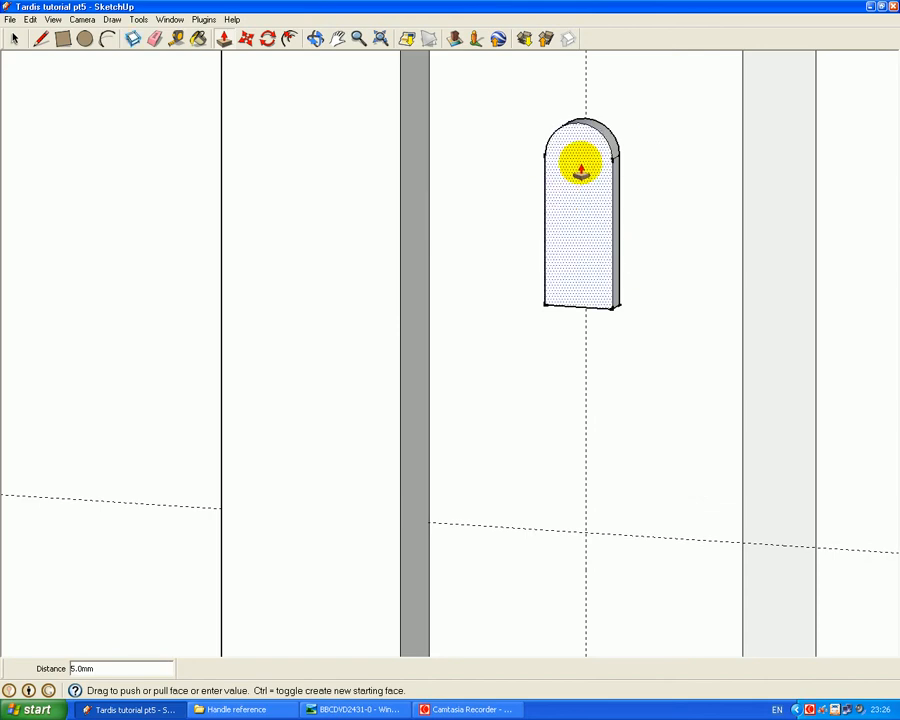
scroll(581, 170, up, 6)
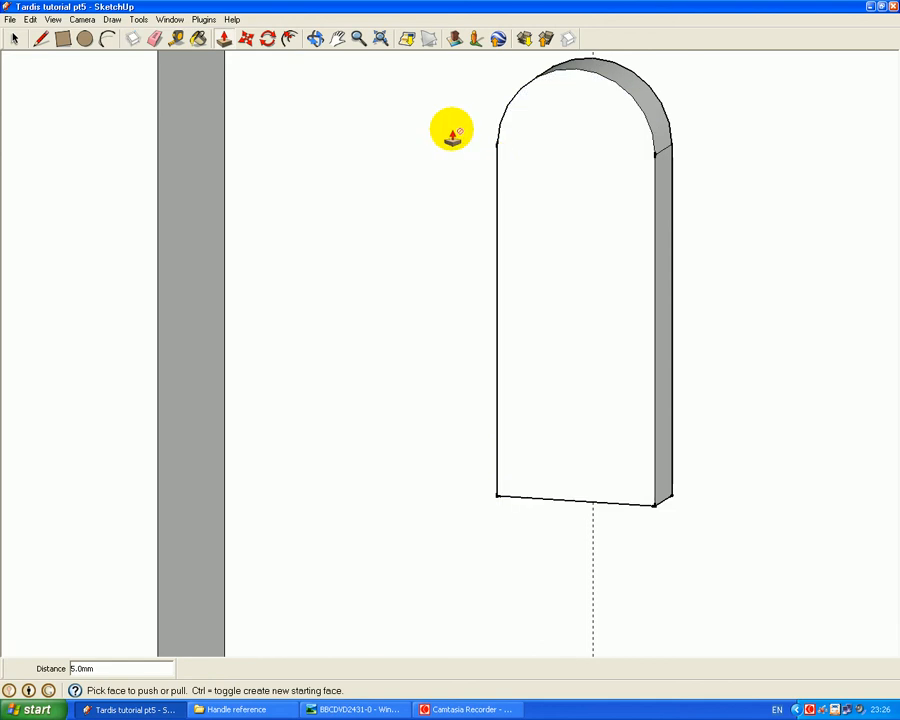
- Add a vertical guide on the plate's front face, 7.5 mm in from its left edge
click(85, 38)
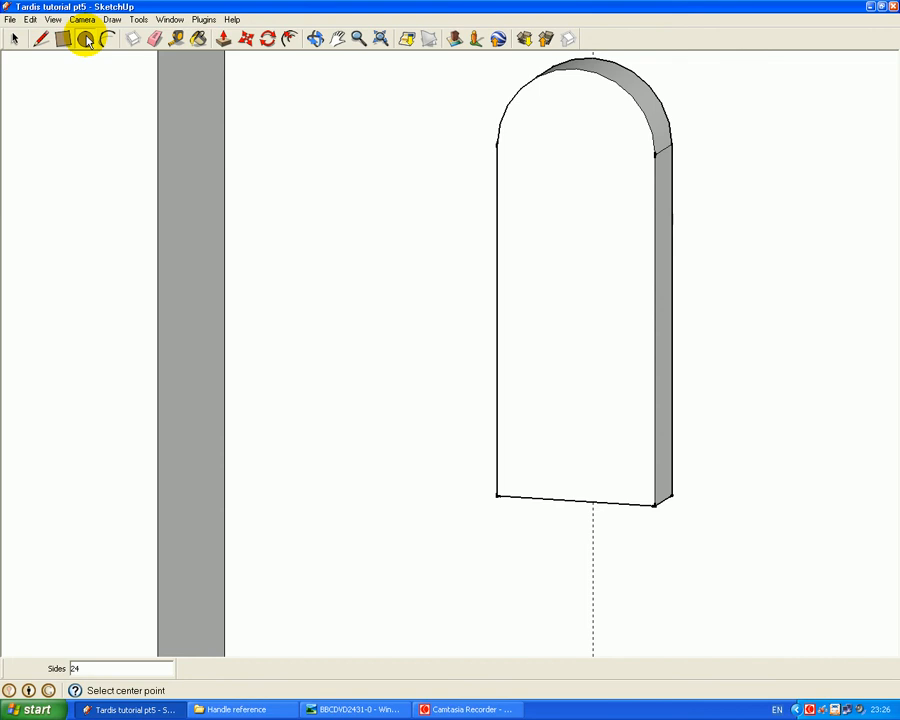
click(176, 39)
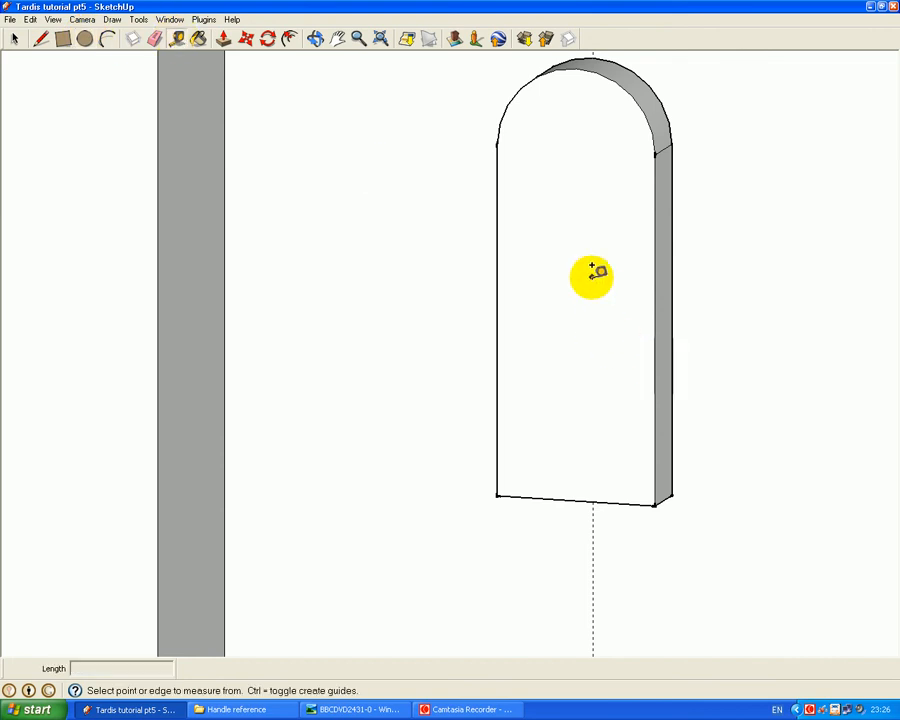
click(498, 261)
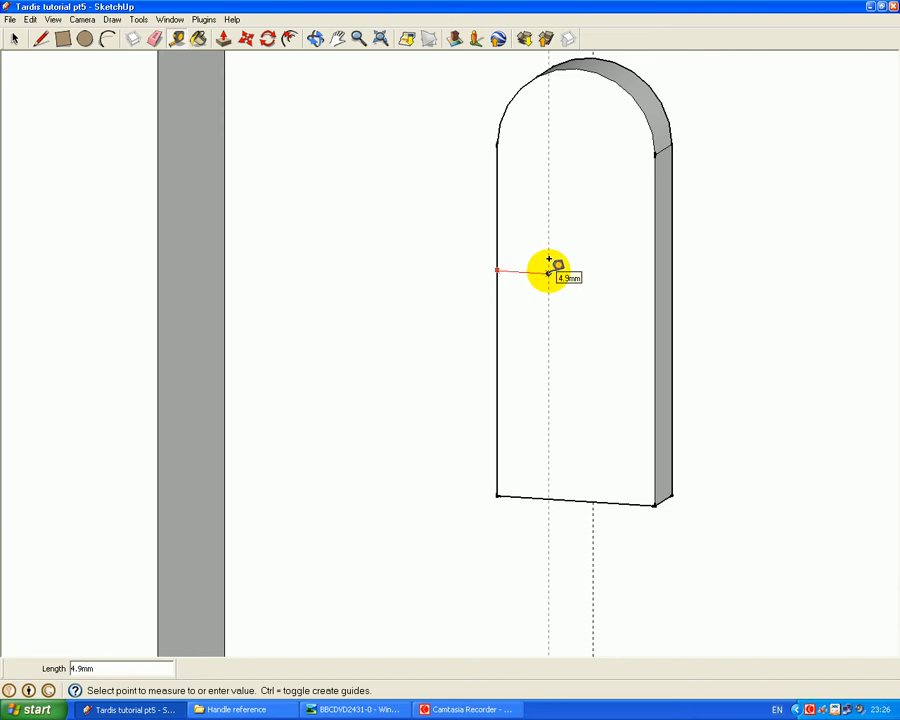
text(5)
key(Return)
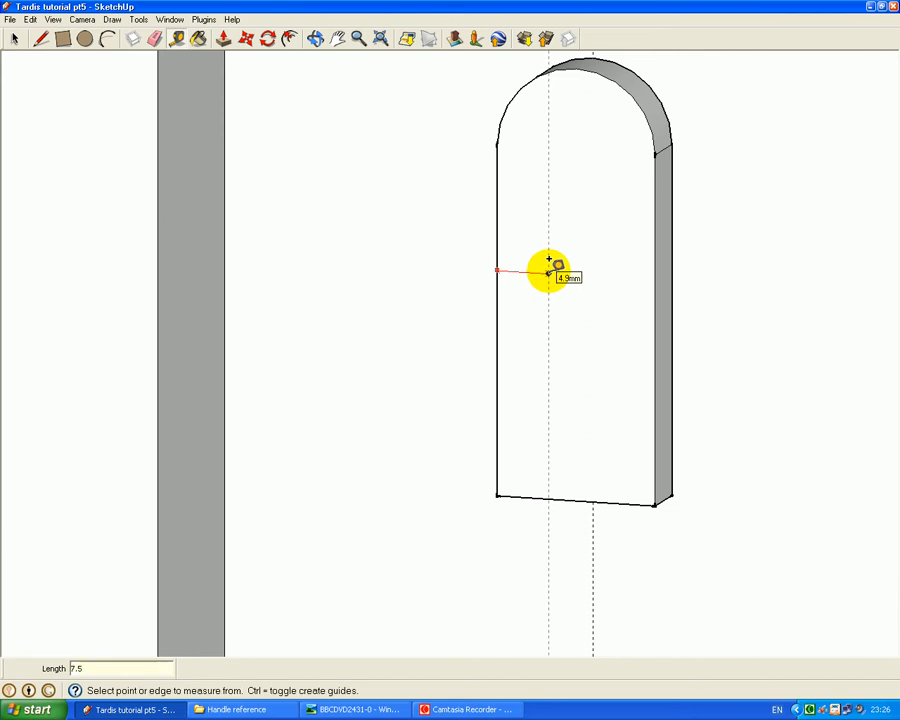
- Draw a 5 mm radius circle centred on the new guide, level with the point where the plate's rounded top begins
click(86, 40)
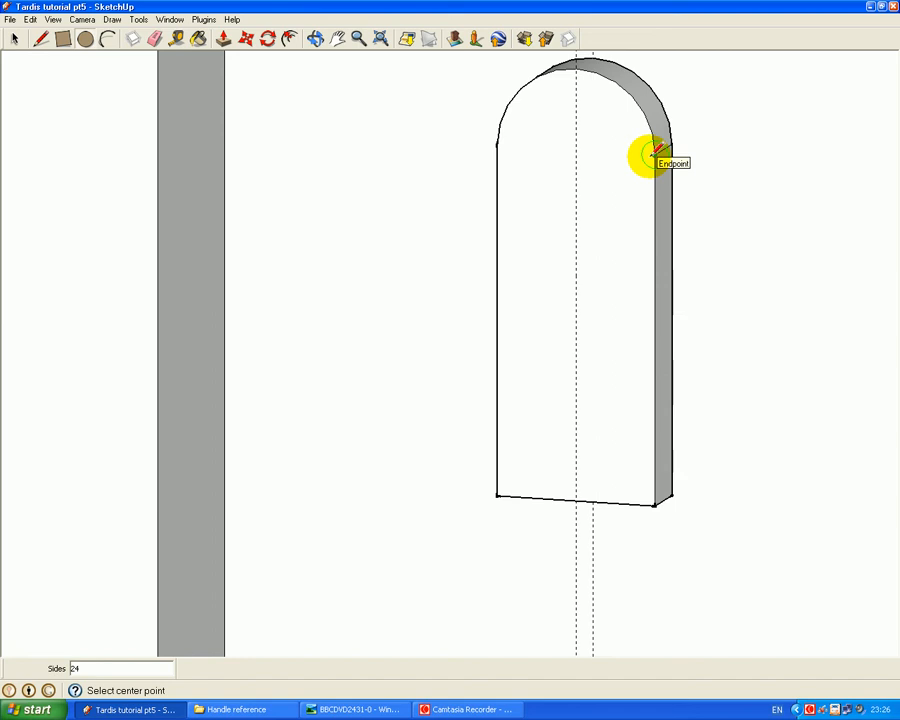
click(575, 149)
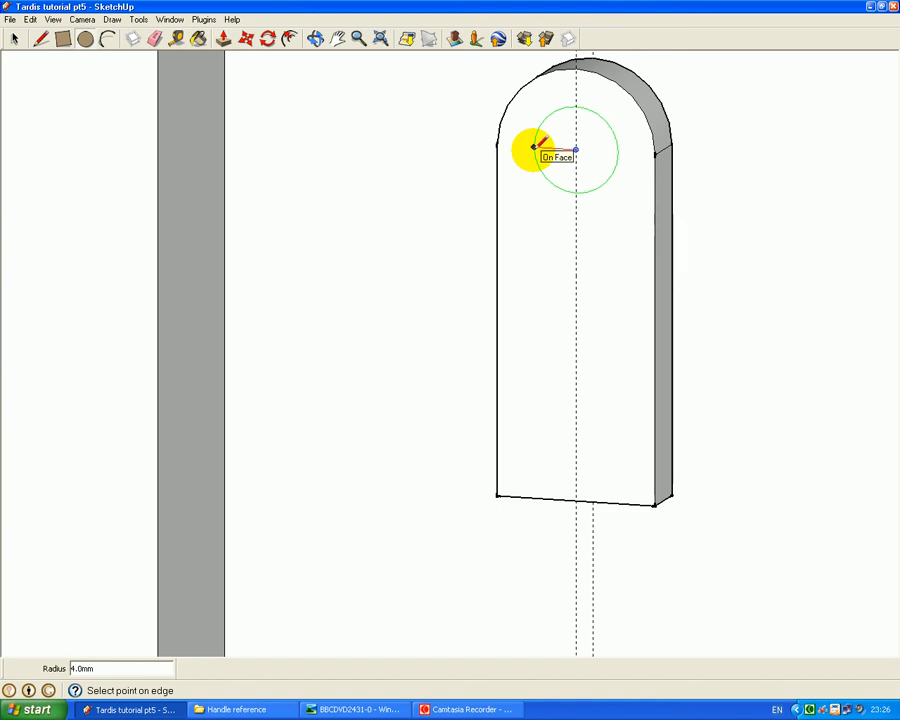
text(5)
key(Return)
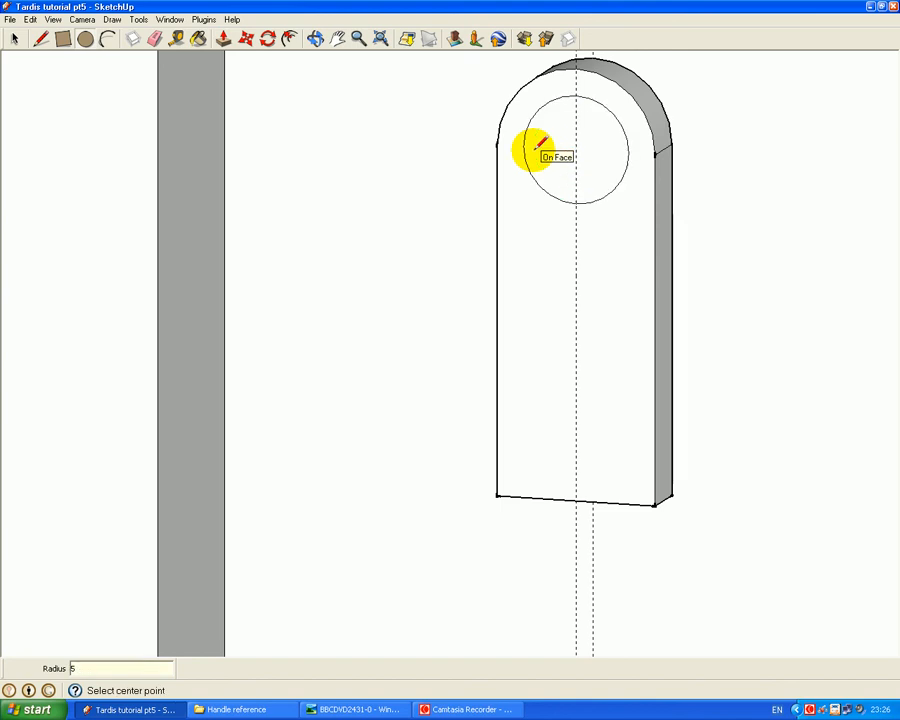
- Recess the circular face 2 mm into the plate with Push/Pull
click(224, 40)
click(534, 144)
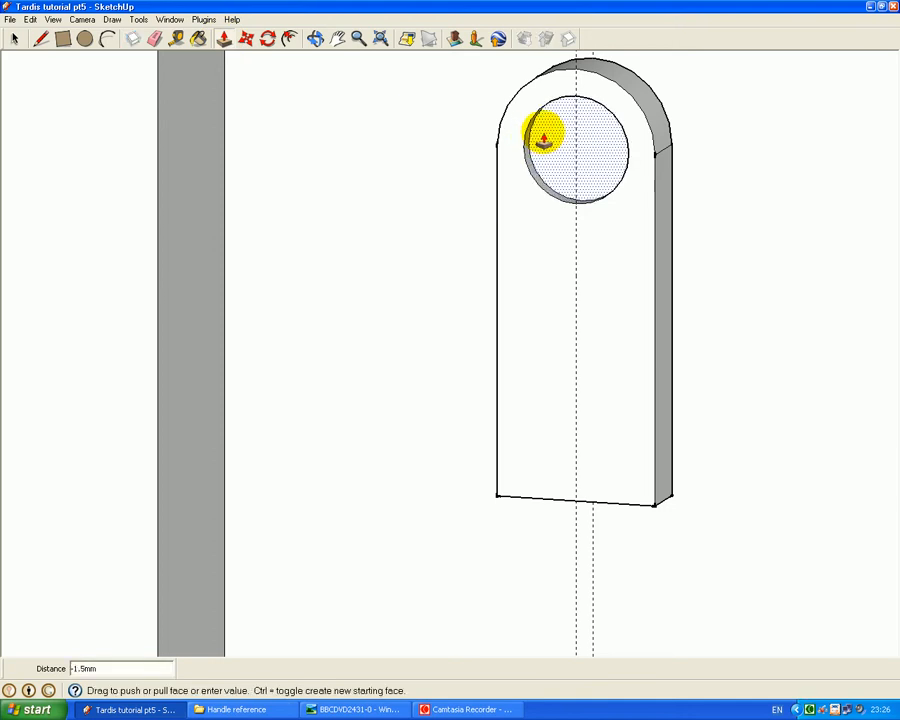
text(2)
key(Return)
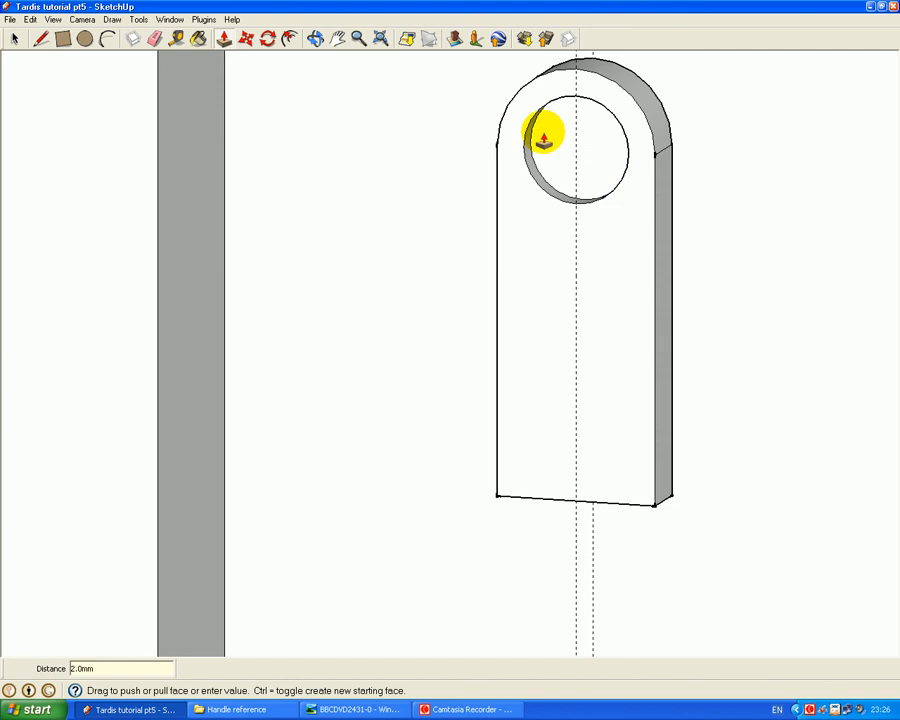
- Offset the recess floor's outline inward by 0.5 mm
click(290, 40)
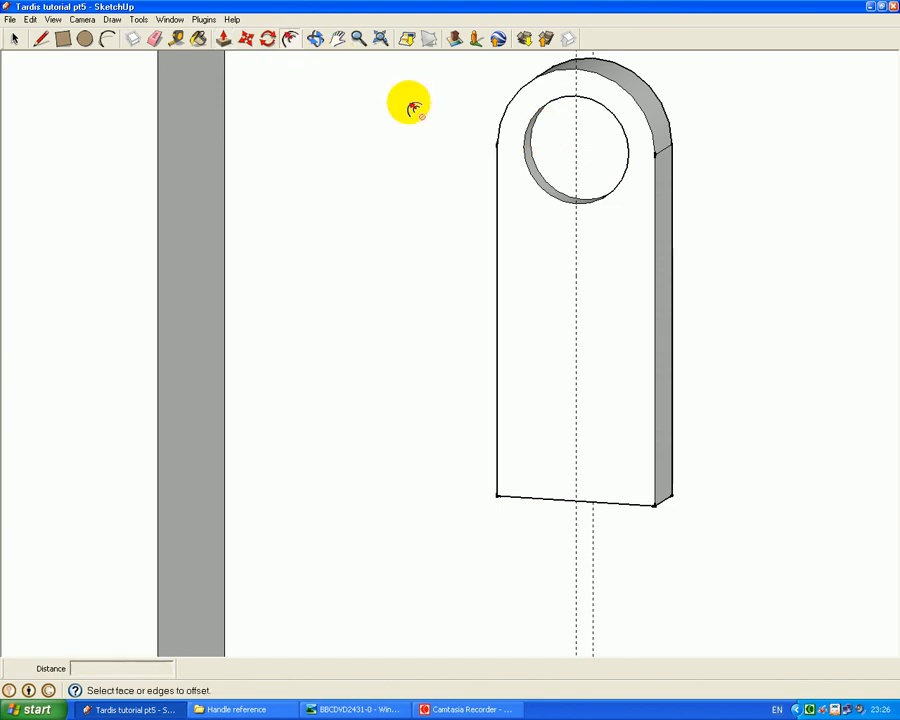
click(546, 148)
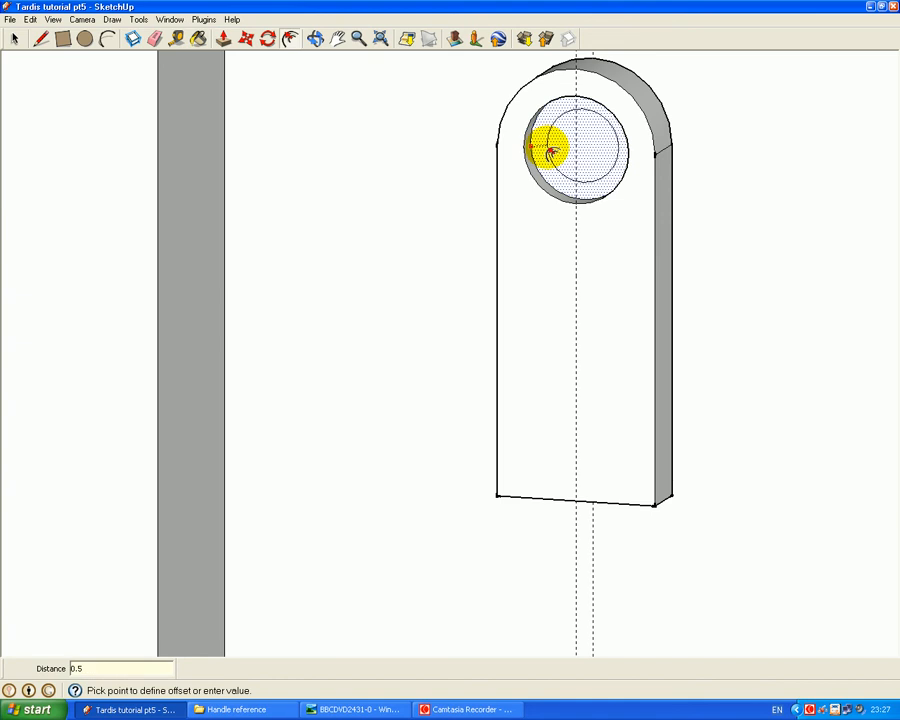
text(0.5)
key(Return)
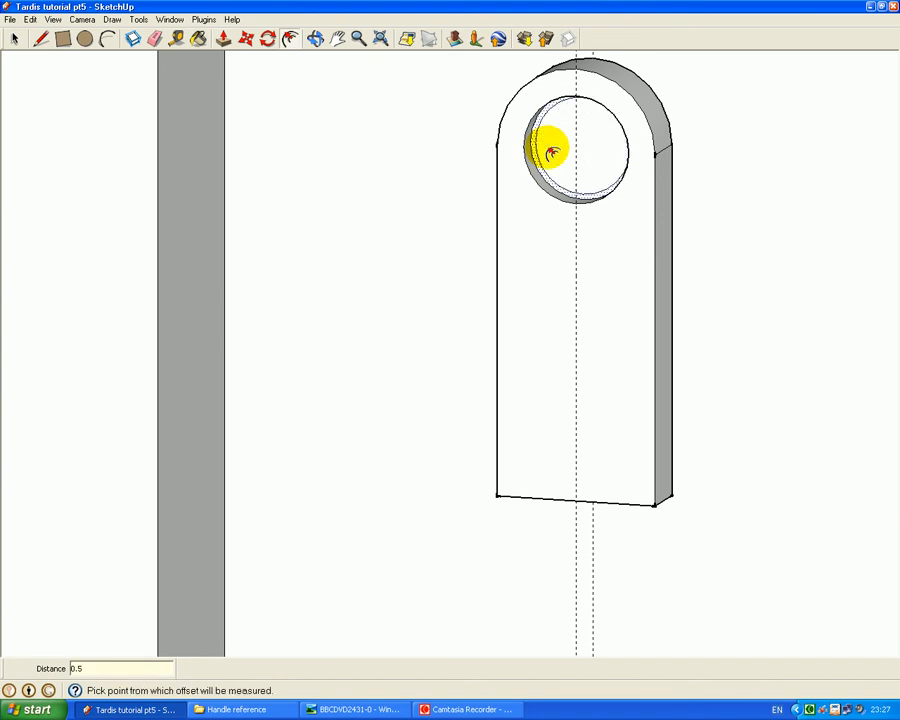
- Pull the inner circular face out 2 mm to form the screw head inside the recess
click(225, 39)
click(555, 128)
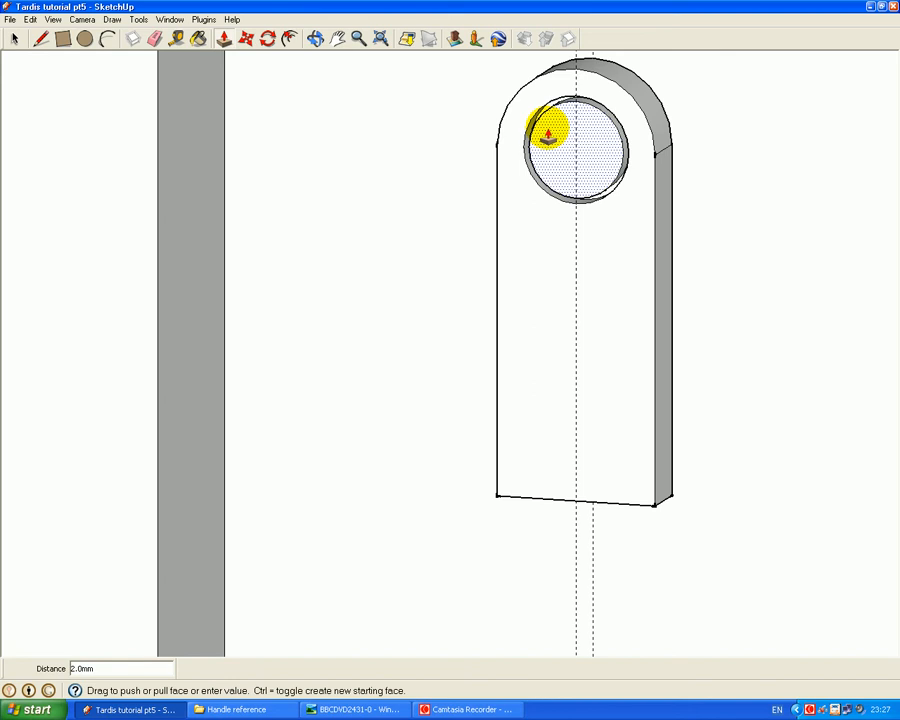
click(548, 136)
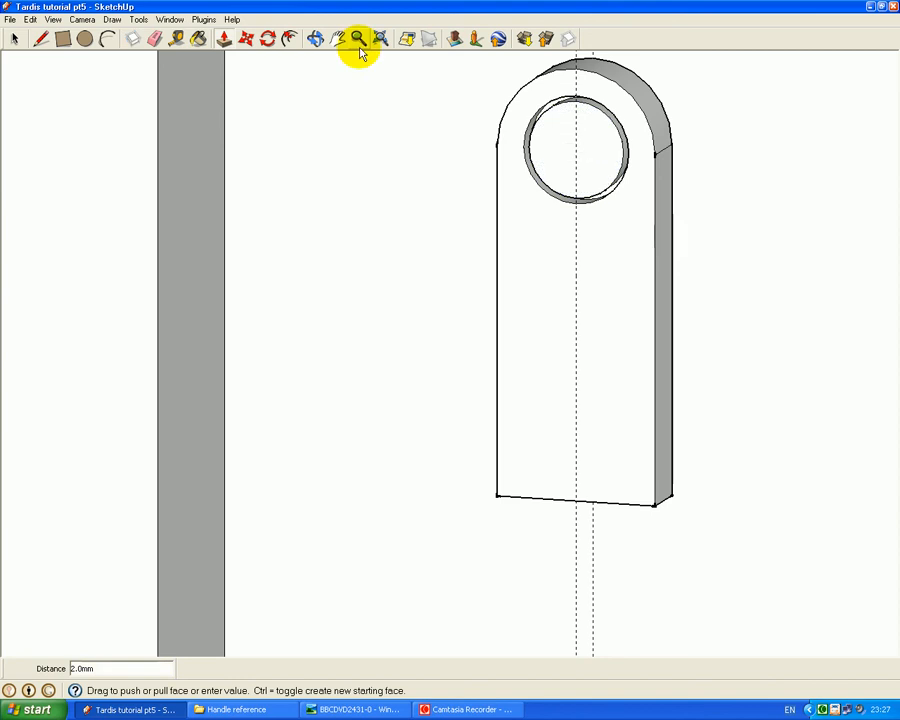
- Add two vertical guides 0.5 mm to either side of the centre guide through the screw head
click(178, 38)
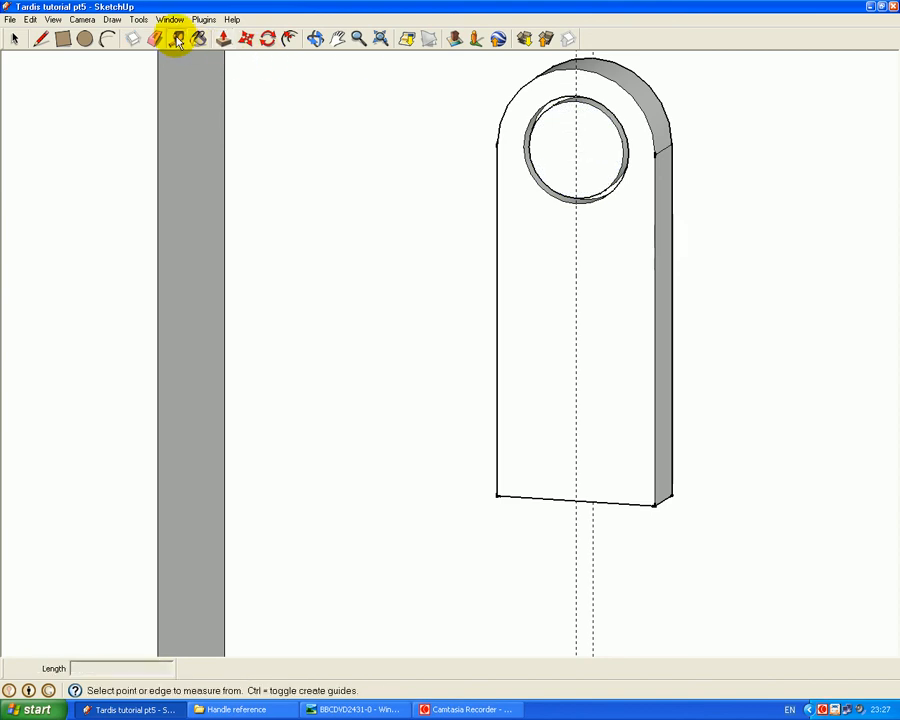
click(576, 146)
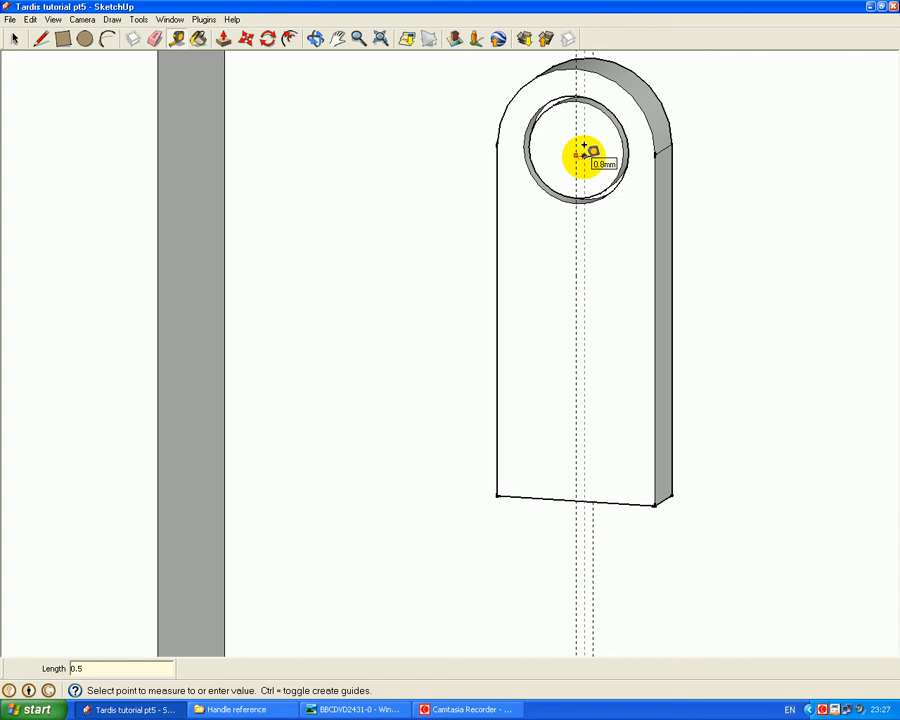
key(Return)
click(578, 146)
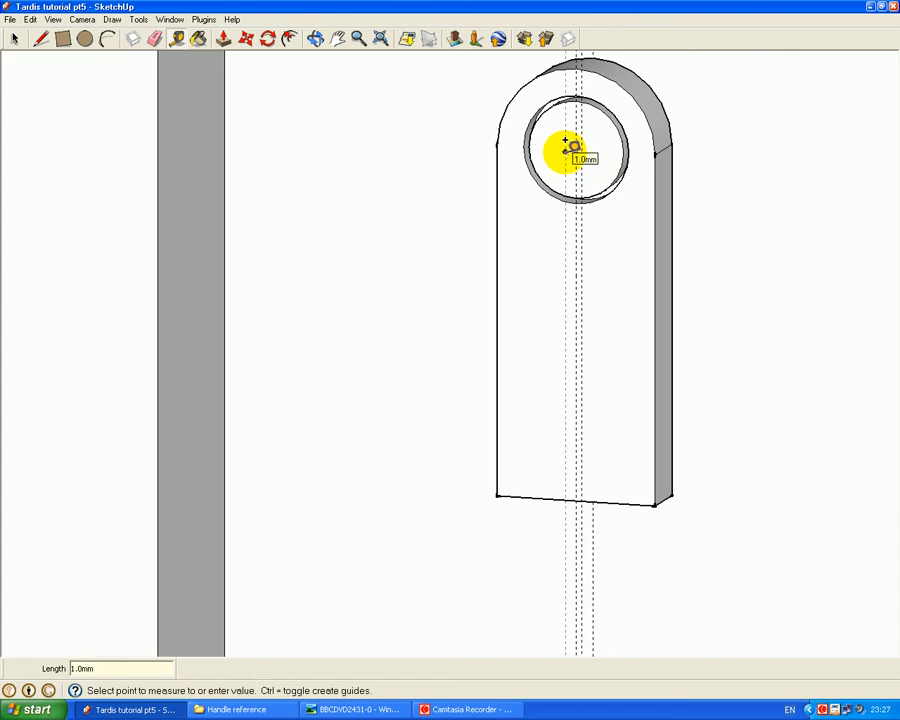
text(0.5)
key(Return)
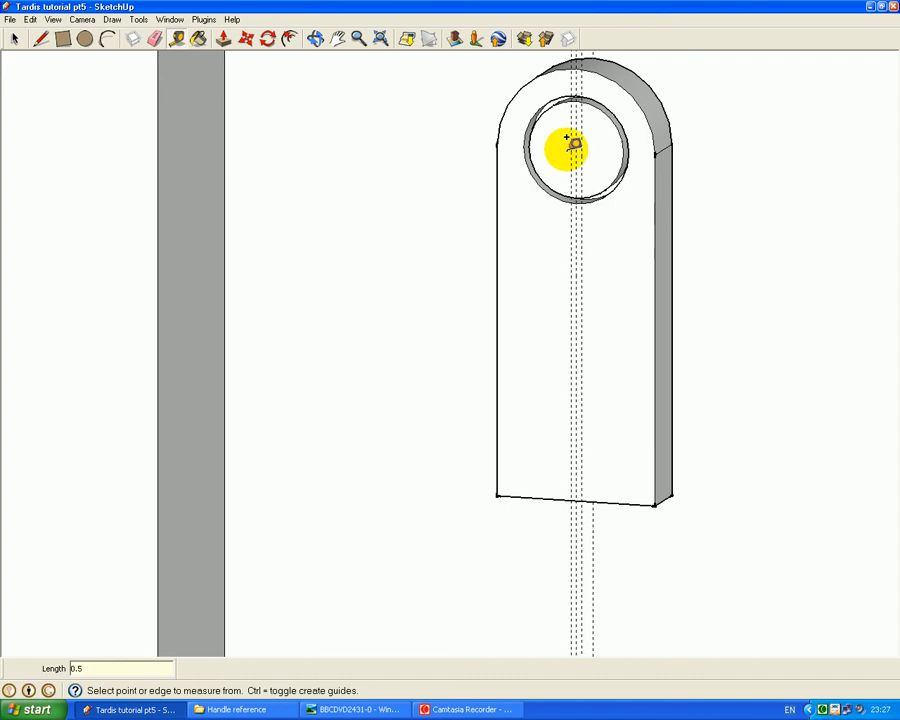
- Draw two vertical lines across the screw head along the outer guides to outline the screwdriver slot
scroll(578, 146, up, 5)
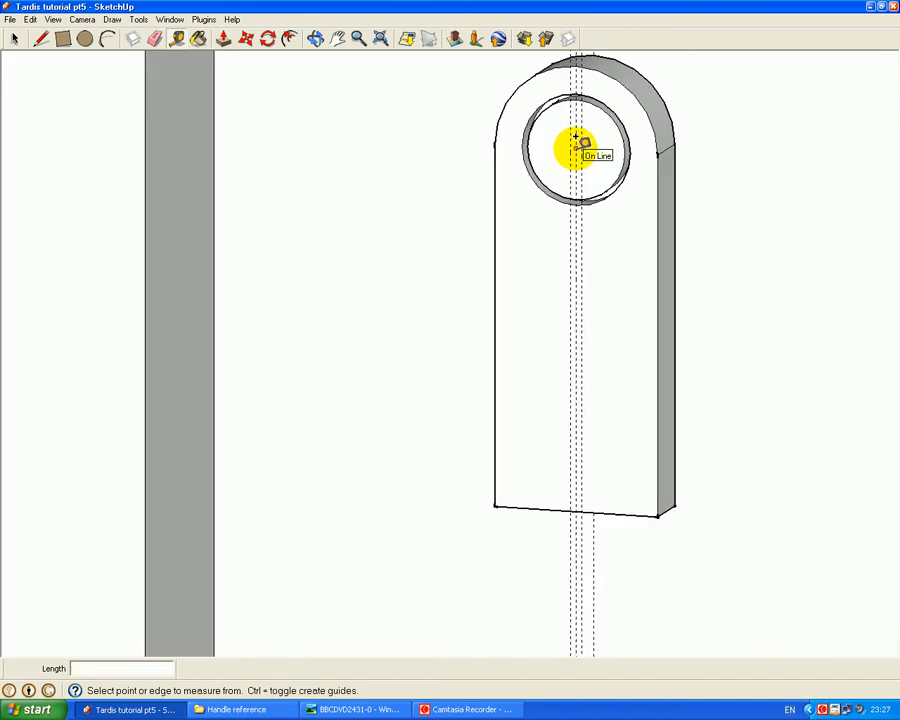
click(339, 39)
drag(392, 106, 375, 275)
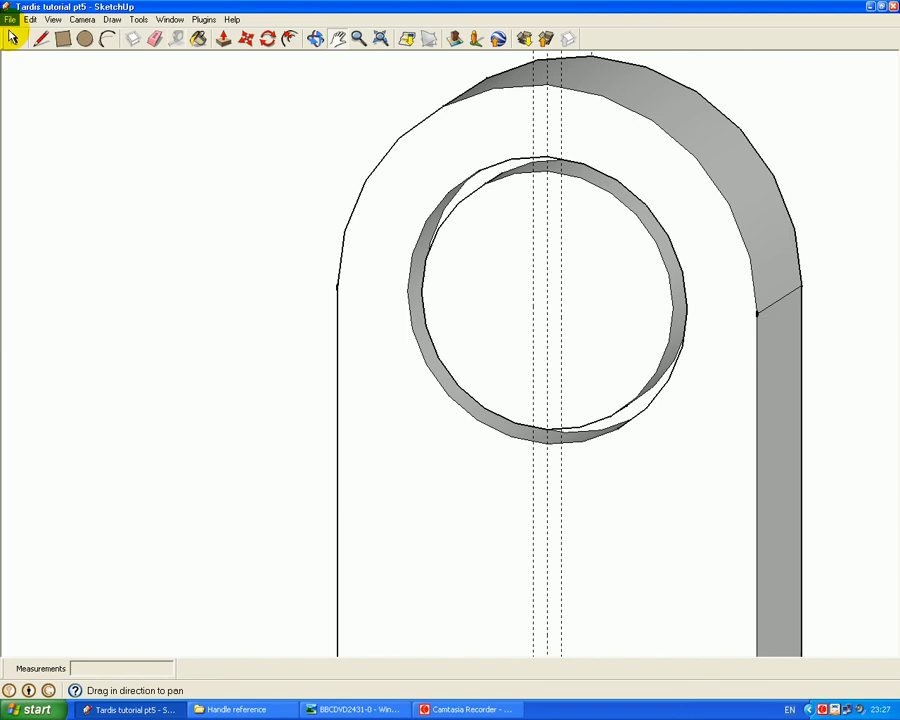
click(38, 44)
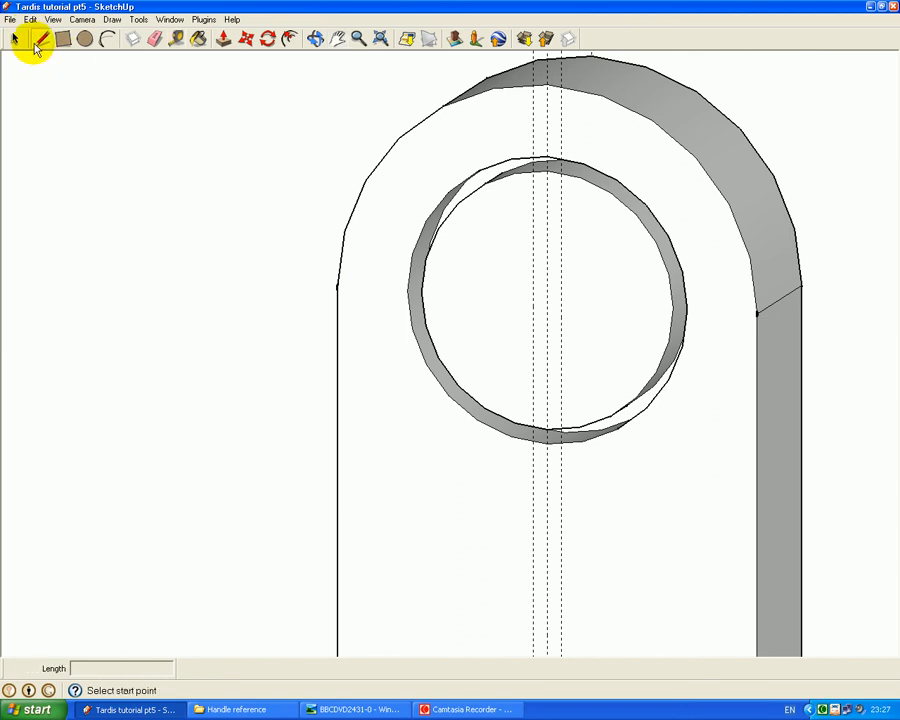
click(561, 172)
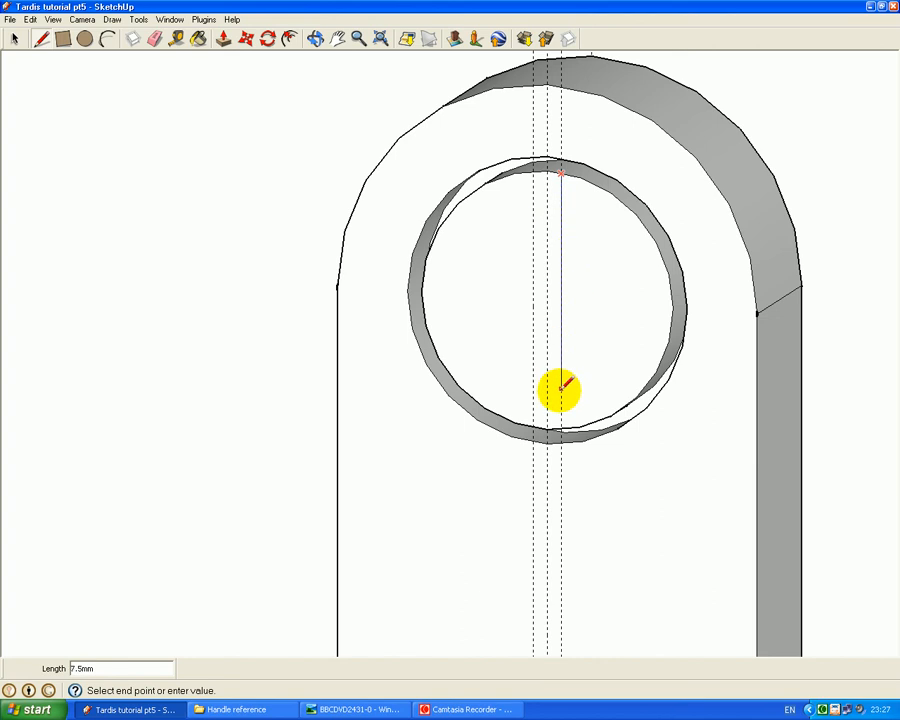
click(561, 428)
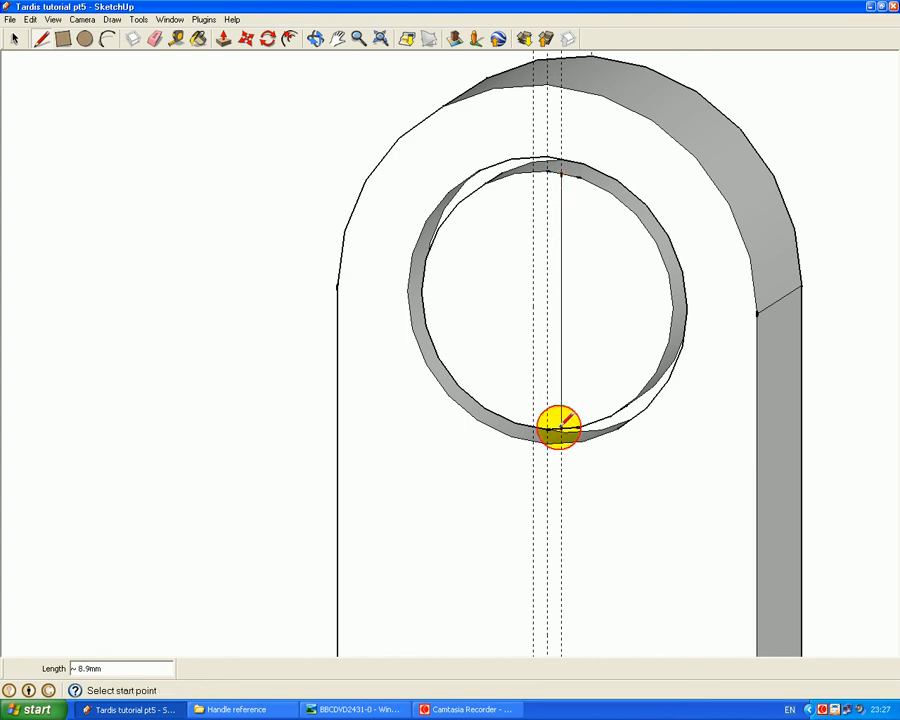
click(534, 170)
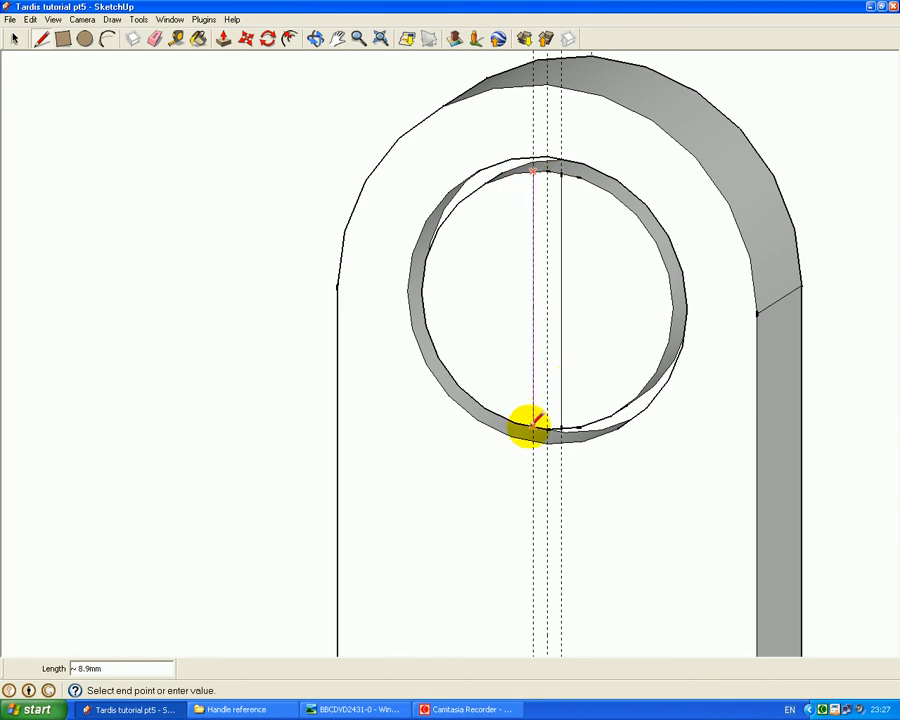
click(534, 424)
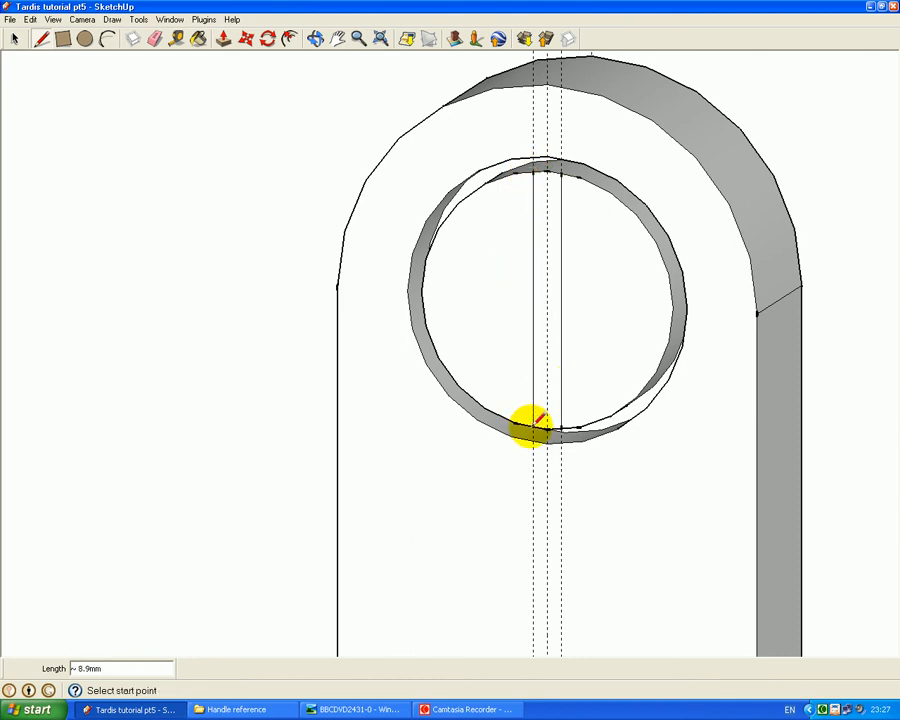
- Push the slot strip 1 mm into the screw head
click(223, 40)
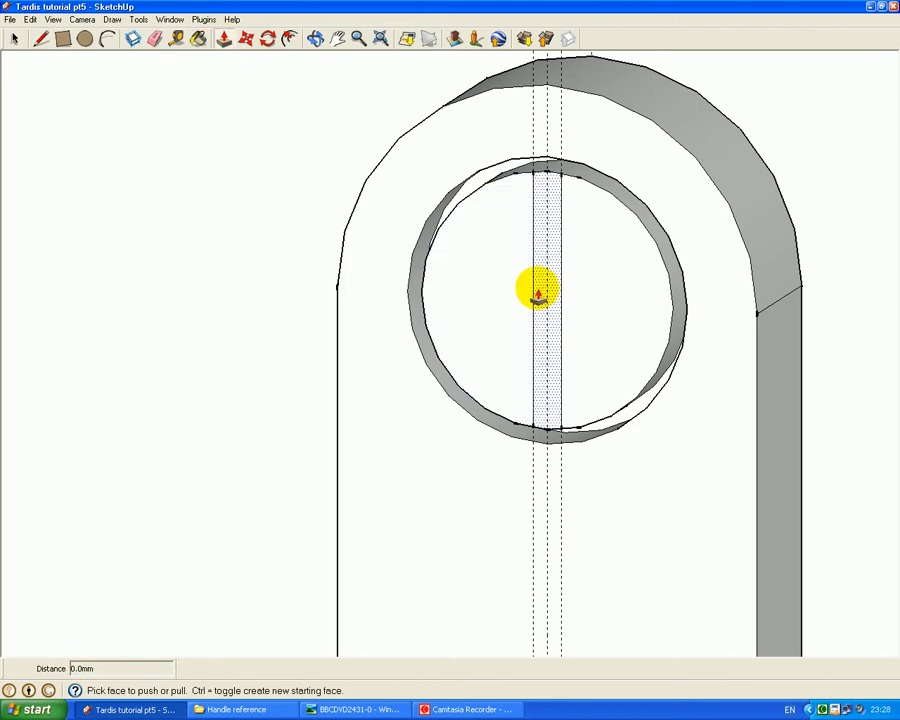
click(538, 292)
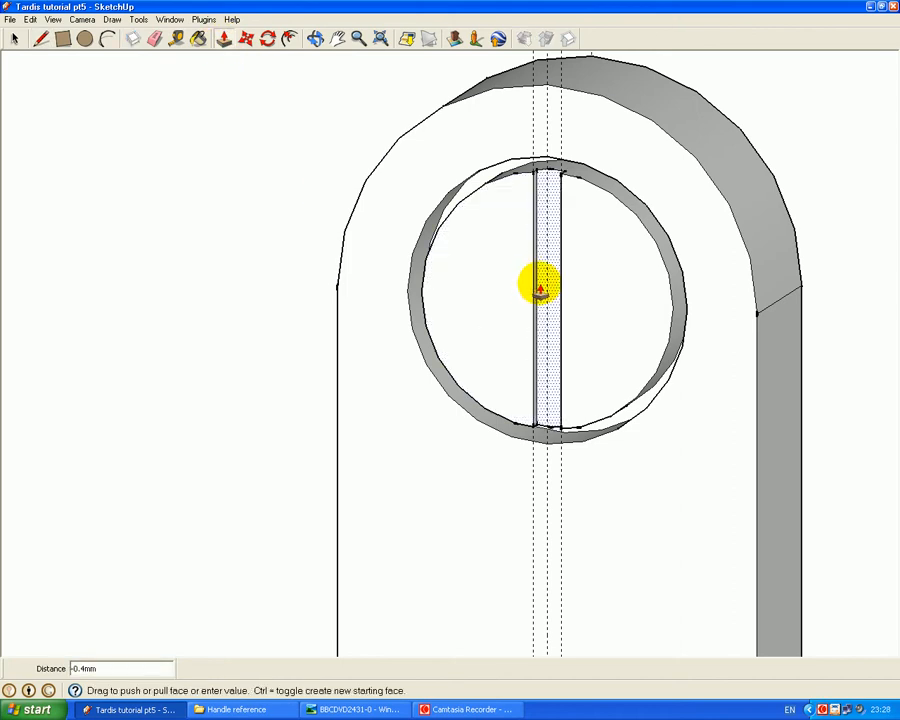
text(1)
key(Return)
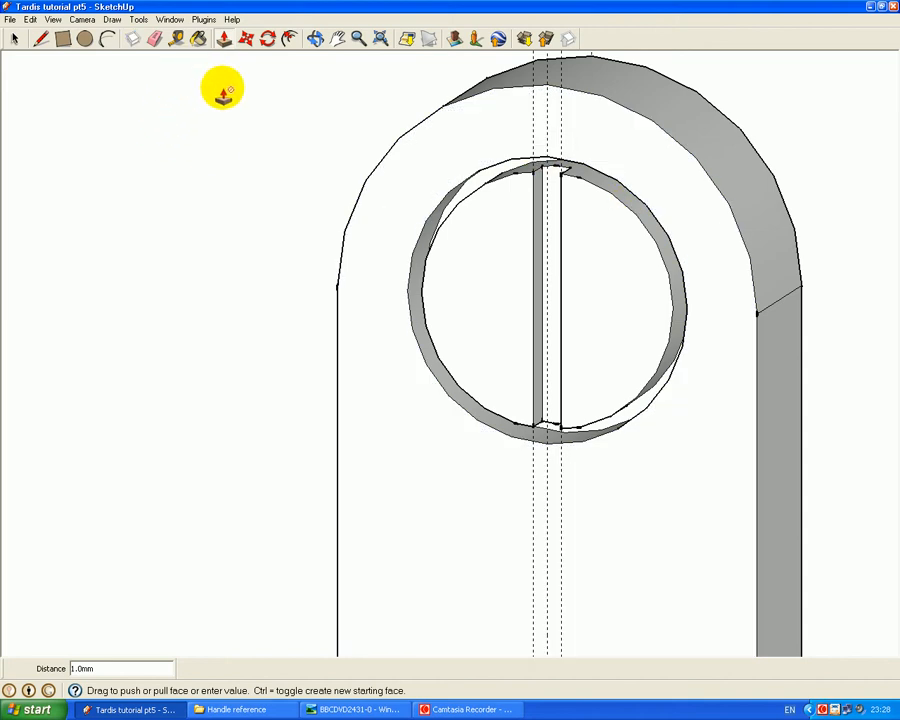
- Rotate the selected screw head and its recess 47.5 degrees counterclockwise about the screw's centre
click(14, 38)
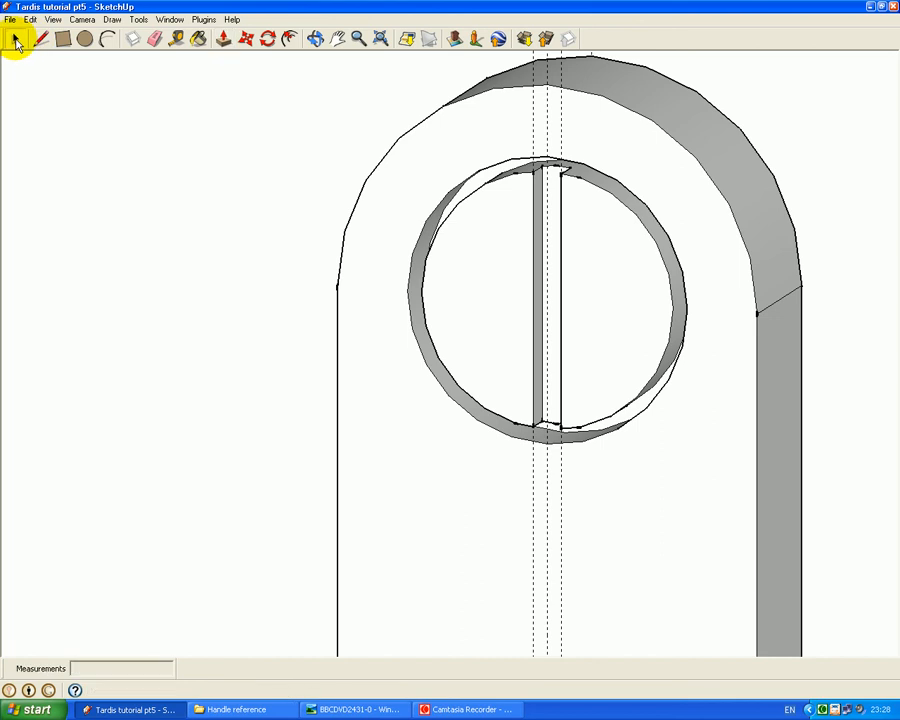
drag(367, 144, 700, 487)
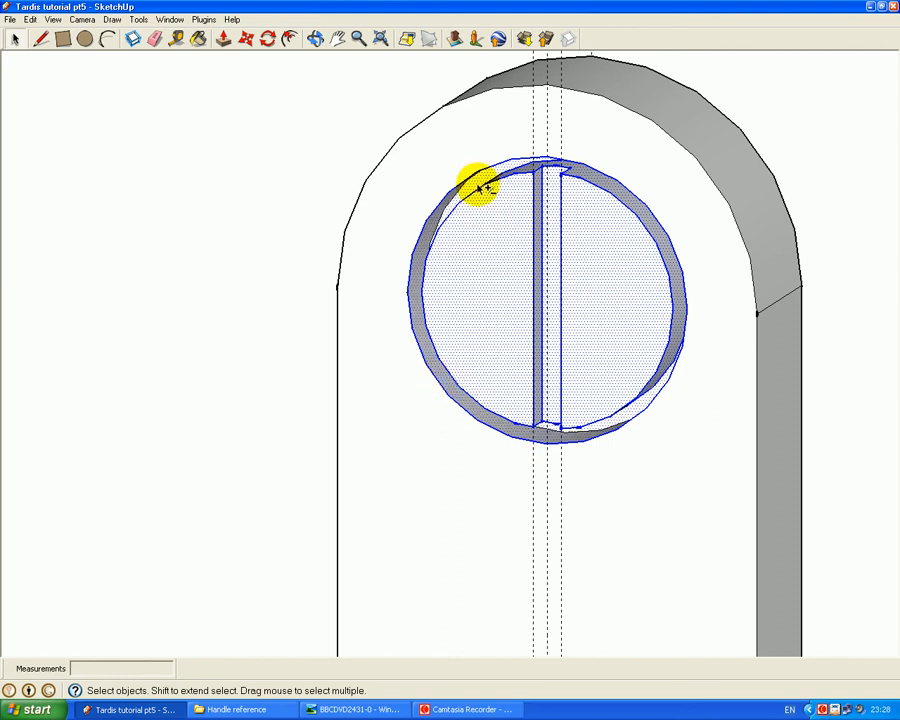
click(316, 40)
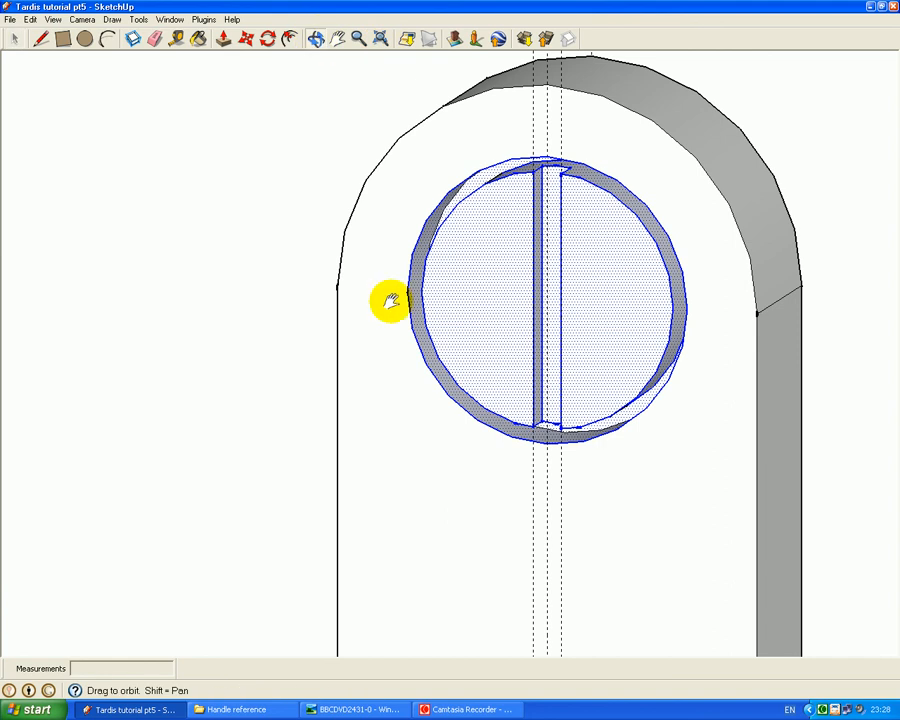
drag(390, 301, 287, 305)
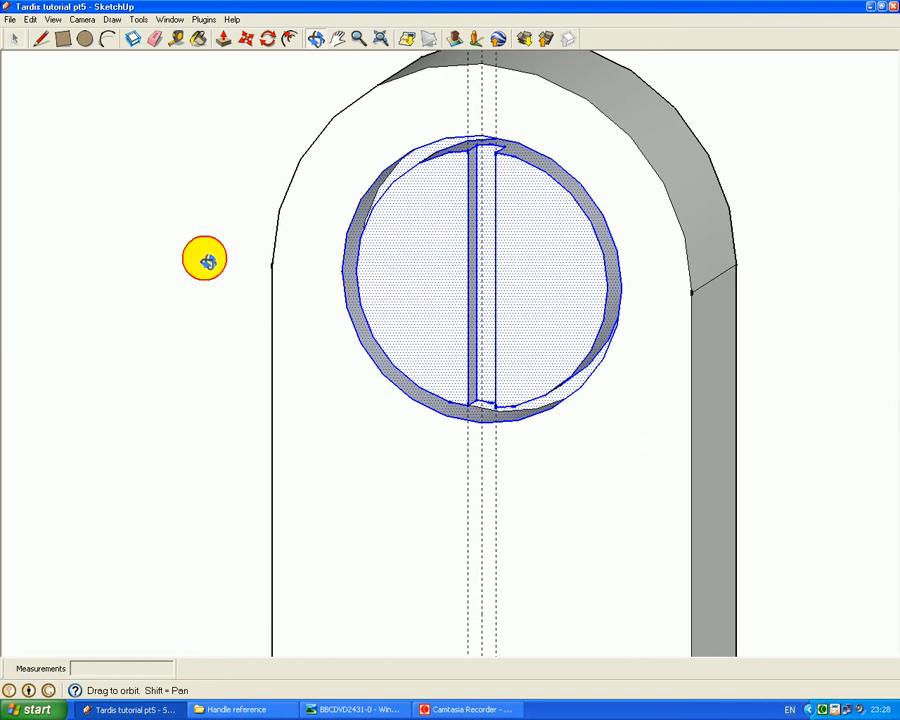
drag(205, 260, 287, 223)
click(268, 40)
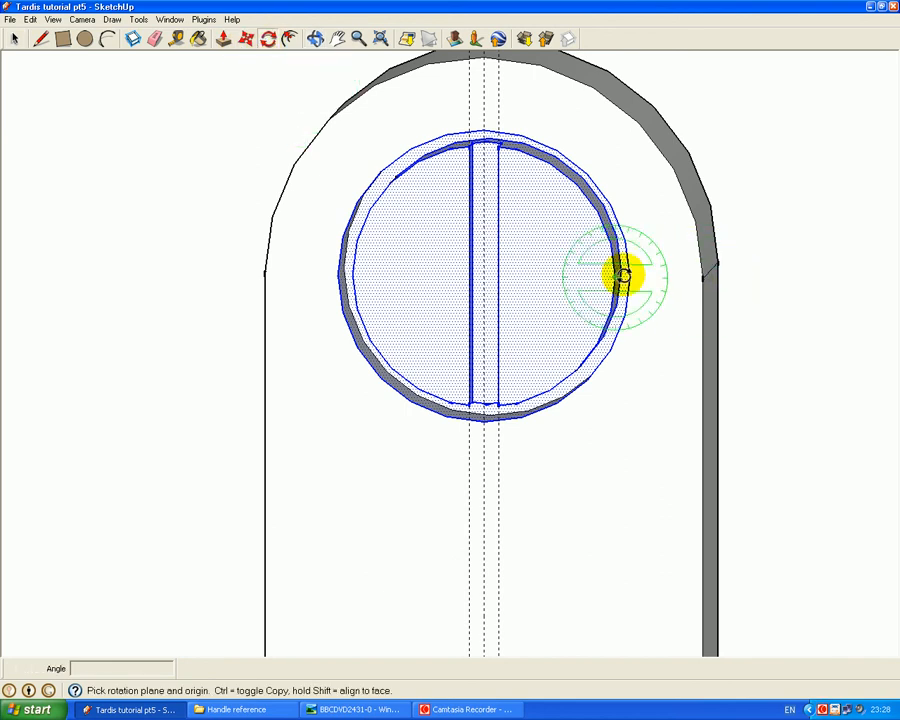
click(481, 276)
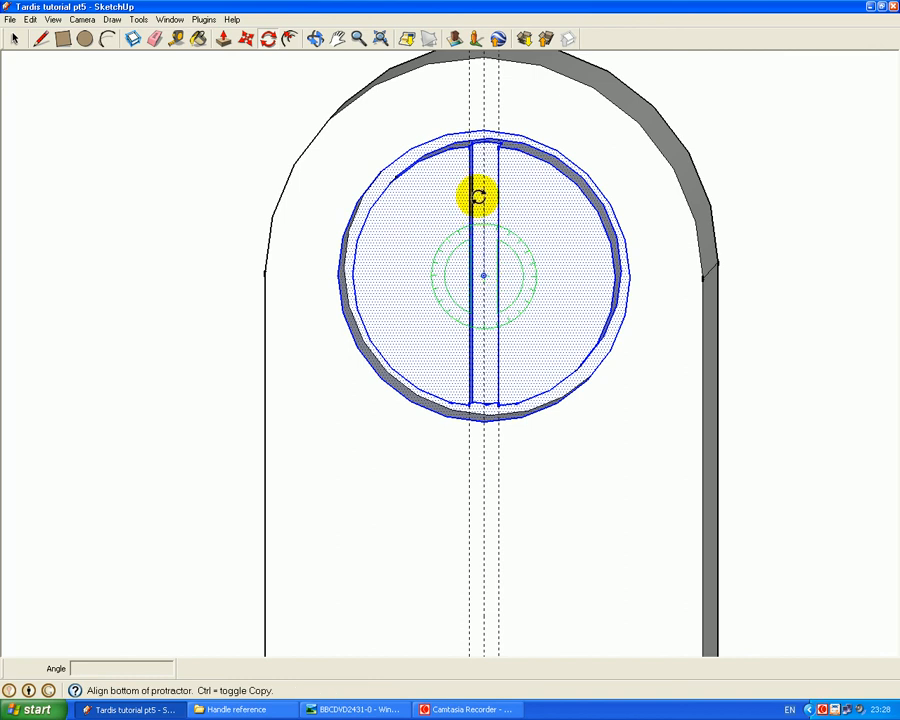
click(483, 155)
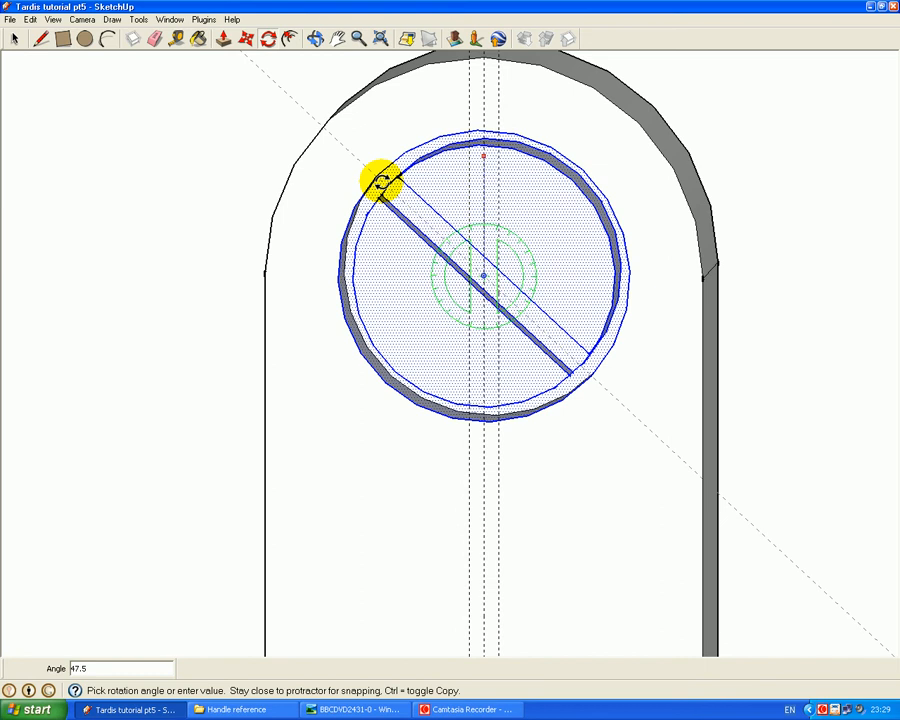
click(382, 182)
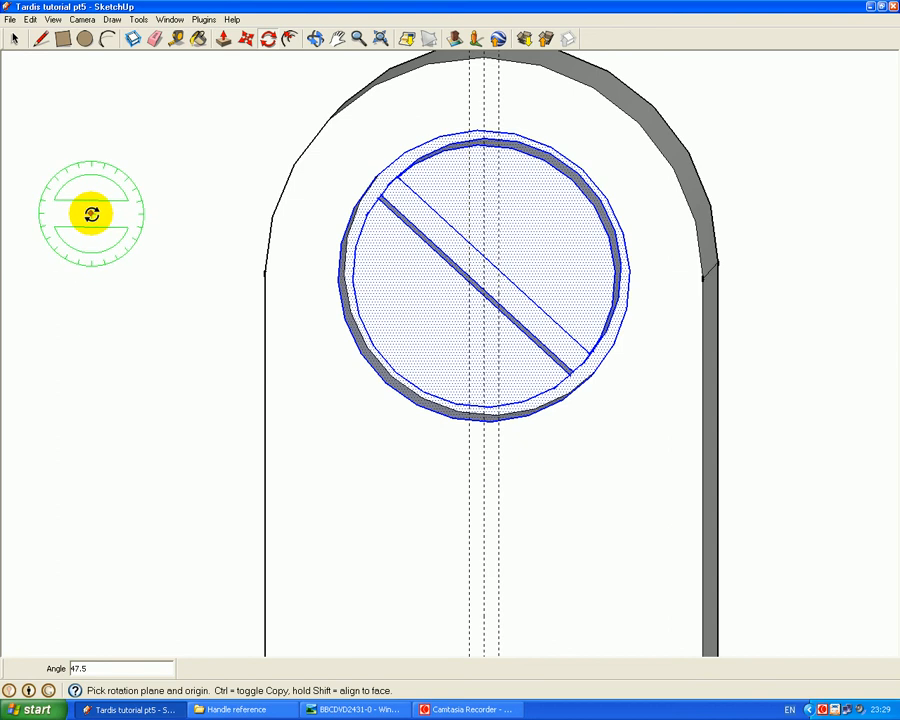
click(14, 38)
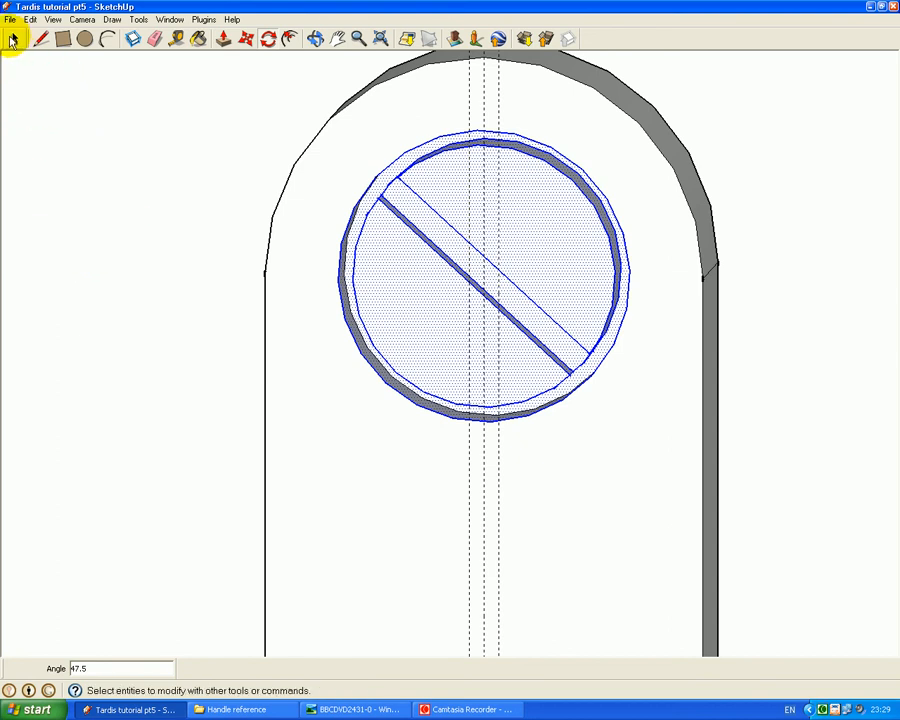
- Copy the selected slotted screw 15 mm straight down along the plate's centre guide
click(246, 38)
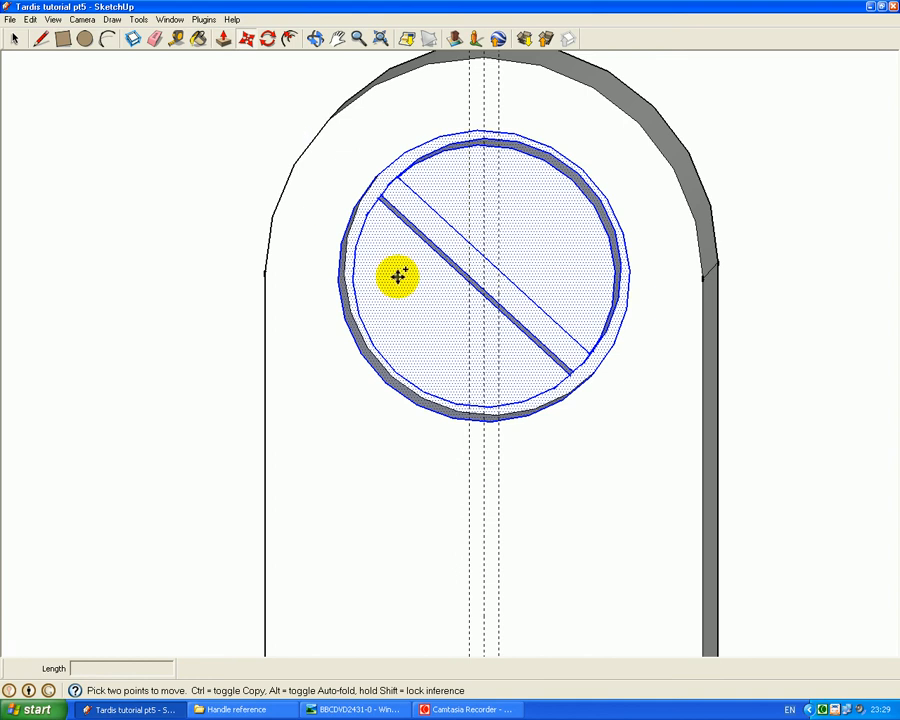
key(ctrl)
click(481, 419)
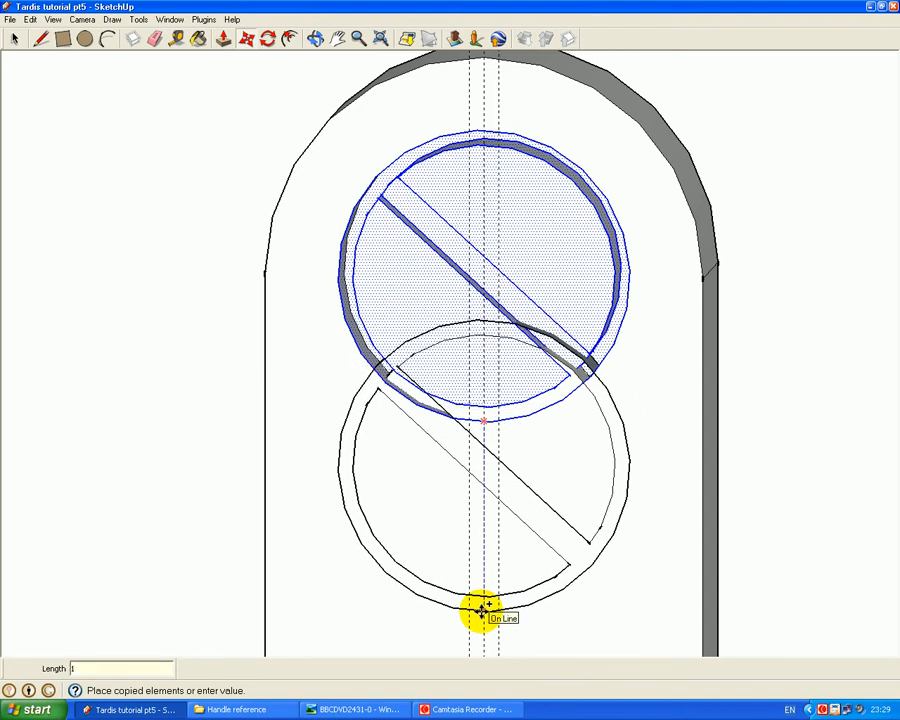
key(Return)
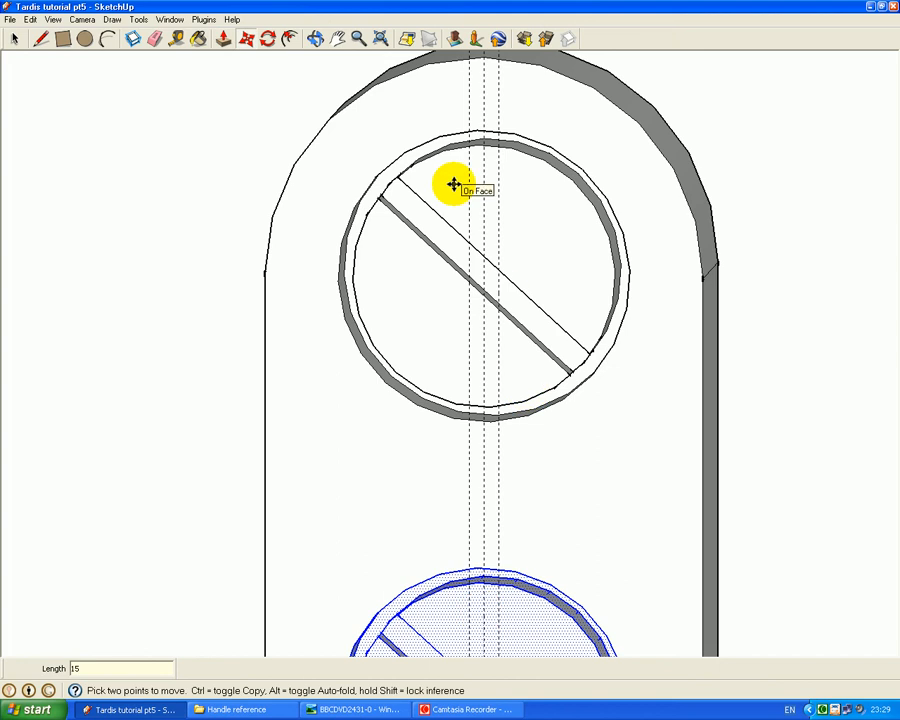
- Rotate the copied lower screw 63 degrees counterclockwise about its own centre so its slot differs from the upper one
scroll(453, 184, up, 1)
scroll(453, 184, down, 3)
scroll(453, 184, up, 1)
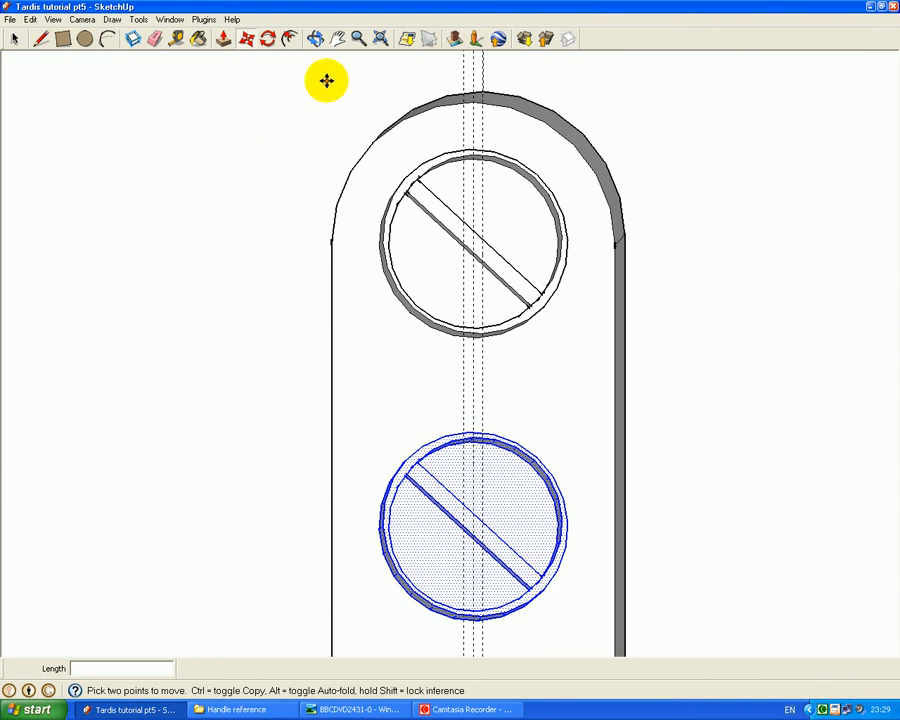
click(337, 39)
drag(484, 567, 460, 396)
scroll(430, 345, up, 4)
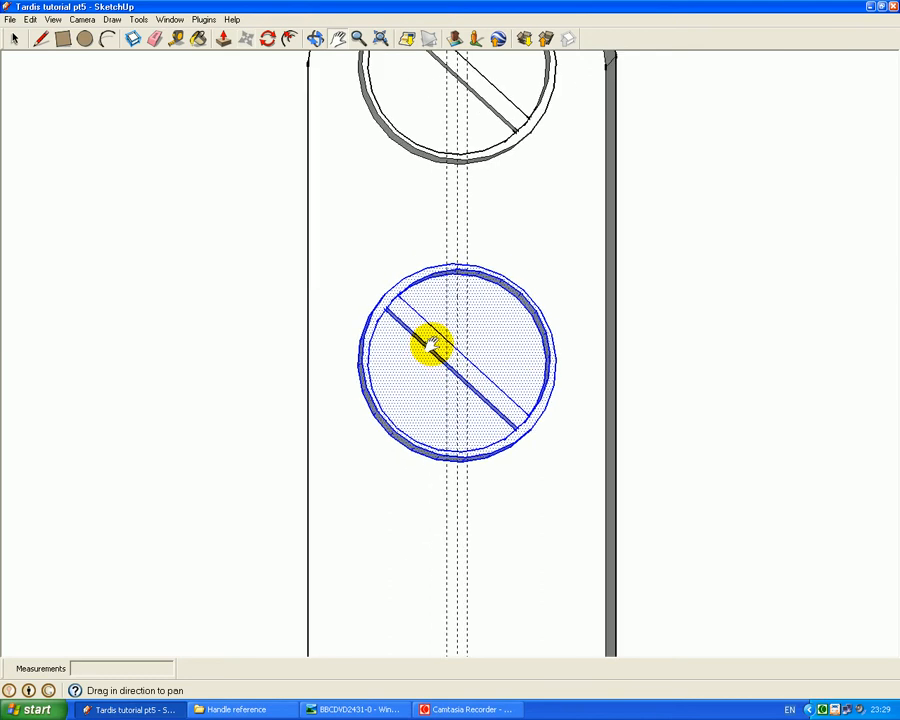
scroll(430, 345, up, 2)
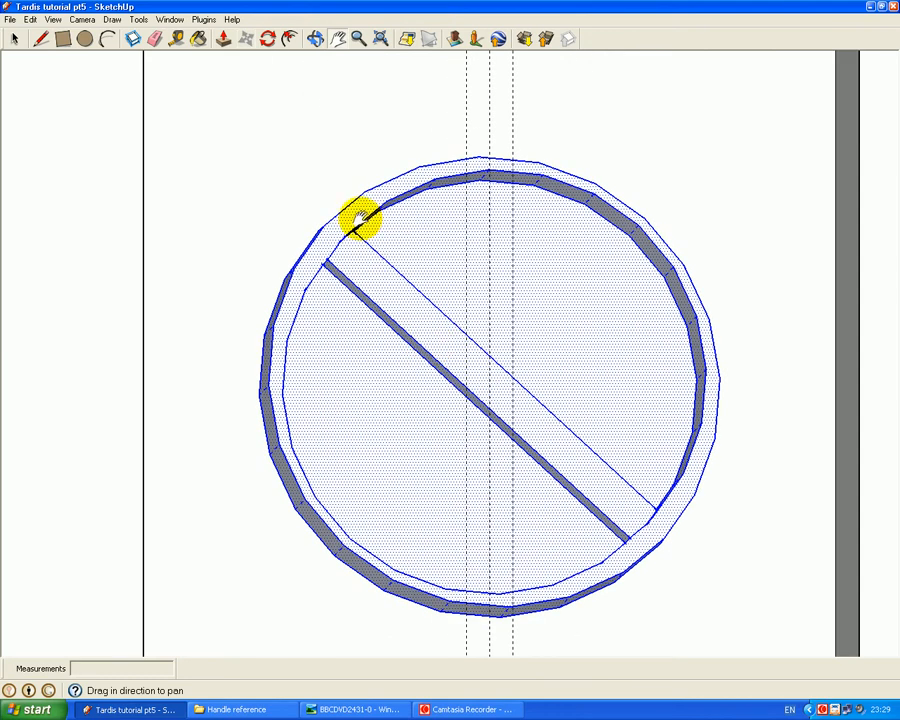
click(267, 38)
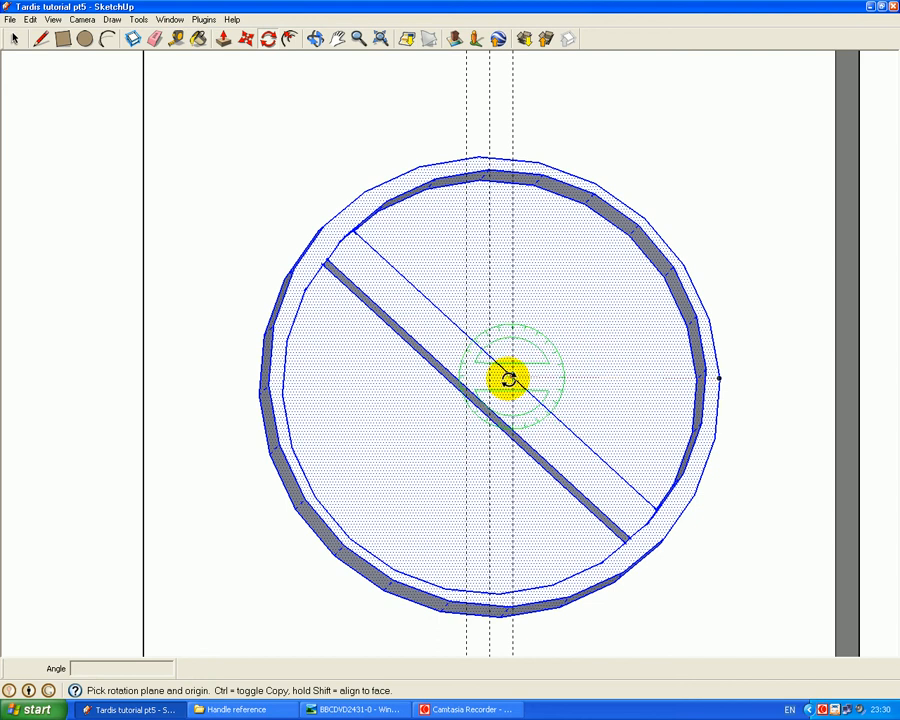
click(488, 386)
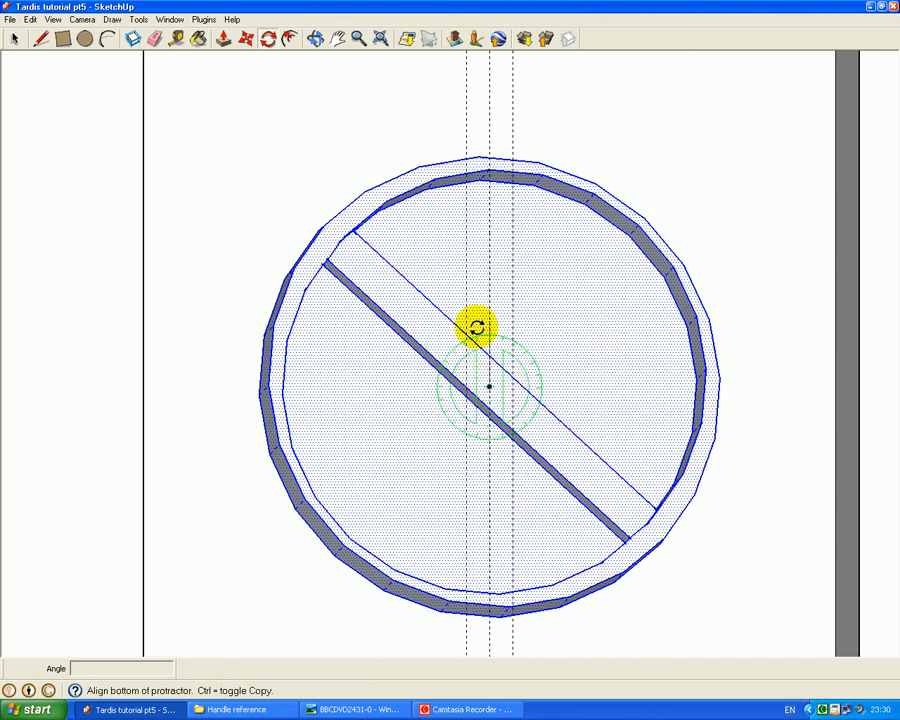
click(488, 207)
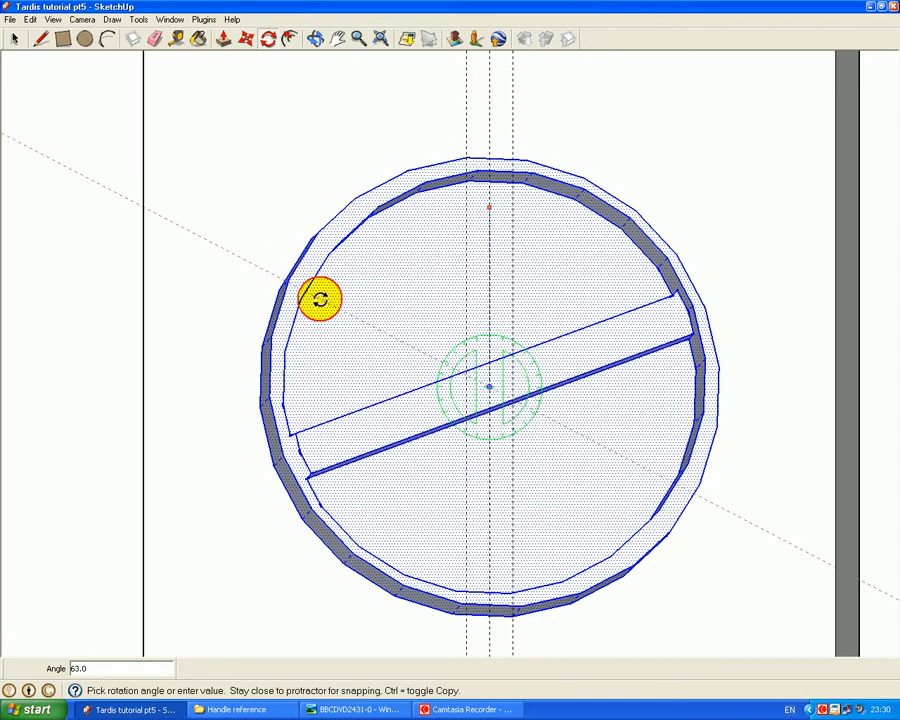
click(321, 297)
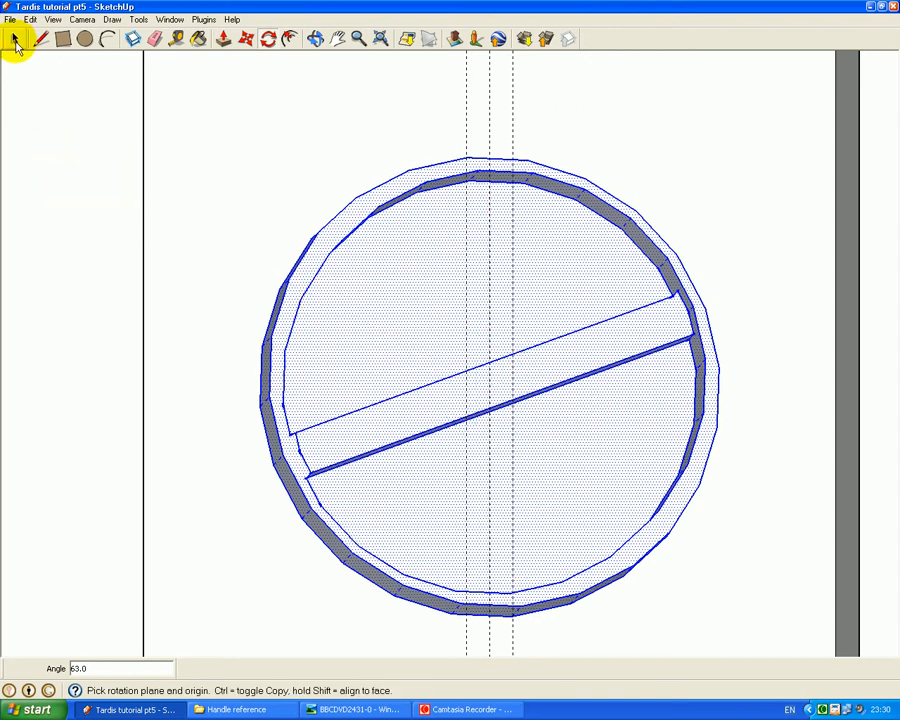
click(15, 39)
- Select the whole mounting plate with both screws and copy it 100 mm straight down along the centre guide
scroll(86, 117, up, 2)
scroll(86, 117, down, 4)
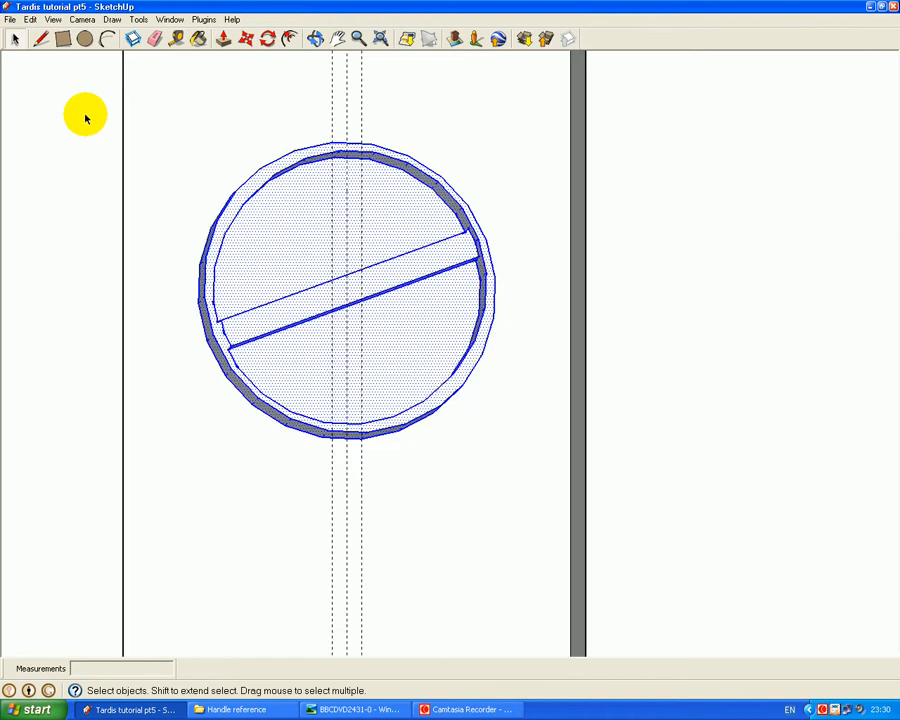
scroll(86, 117, down, 2)
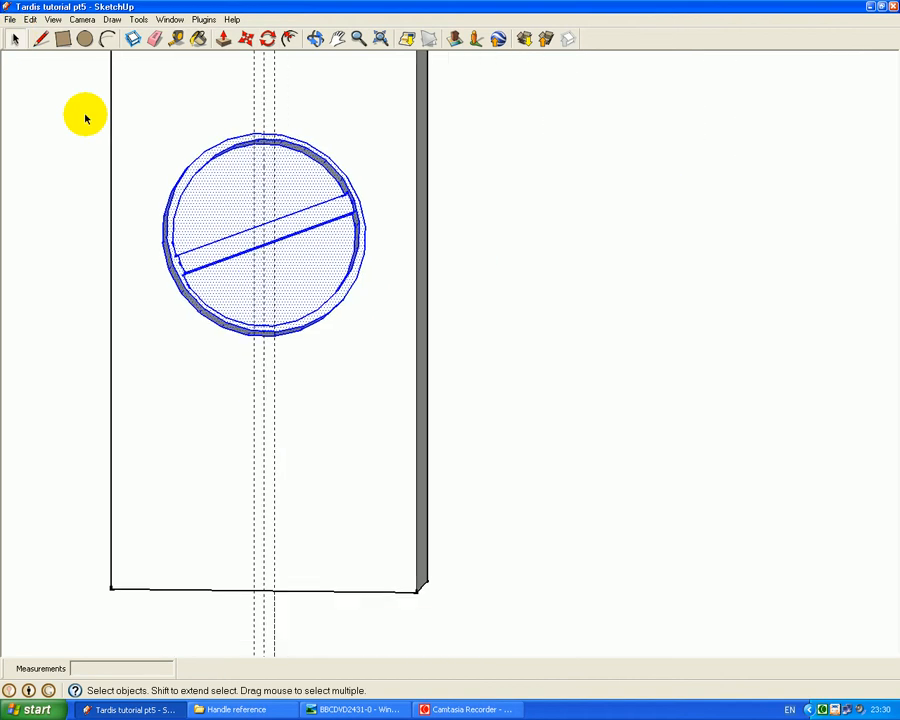
click(336, 40)
drag(278, 144, 482, 368)
scroll(482, 368, down, 1)
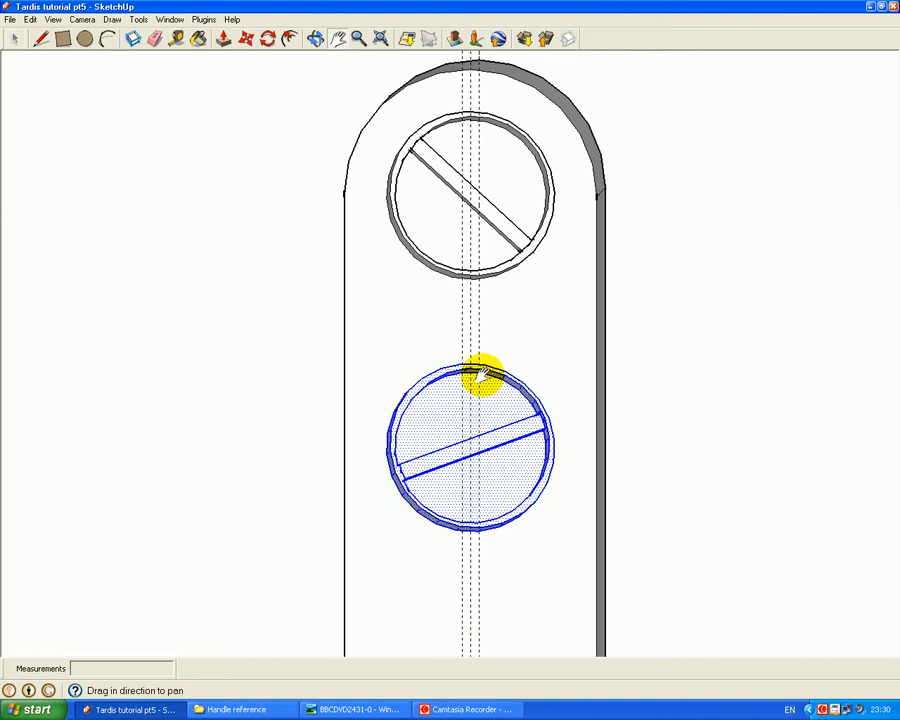
scroll(482, 375, down, 2)
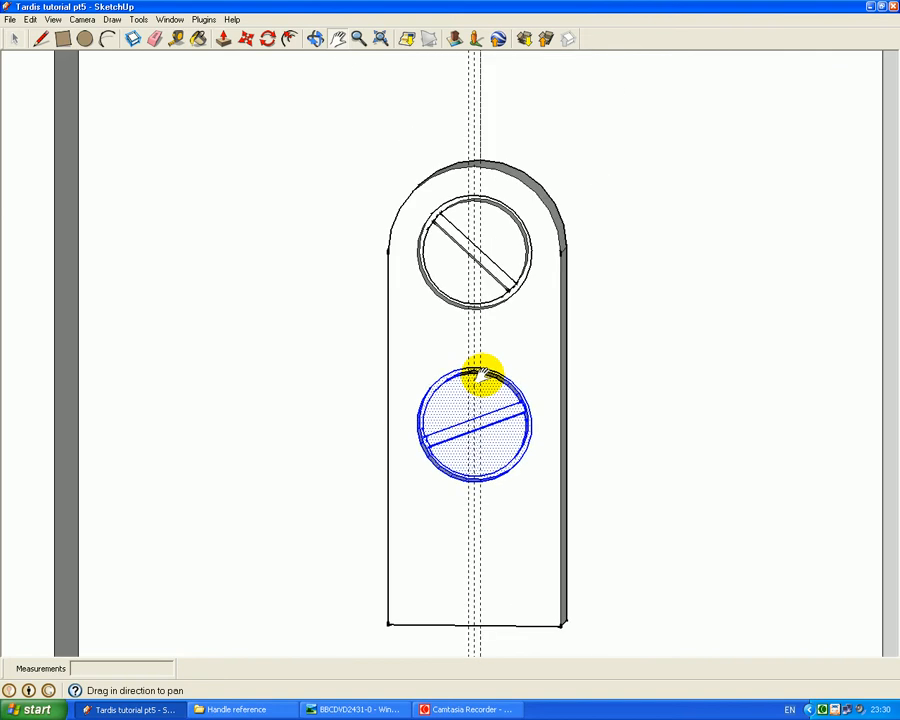
click(314, 42)
drag(330, 170, 245, 231)
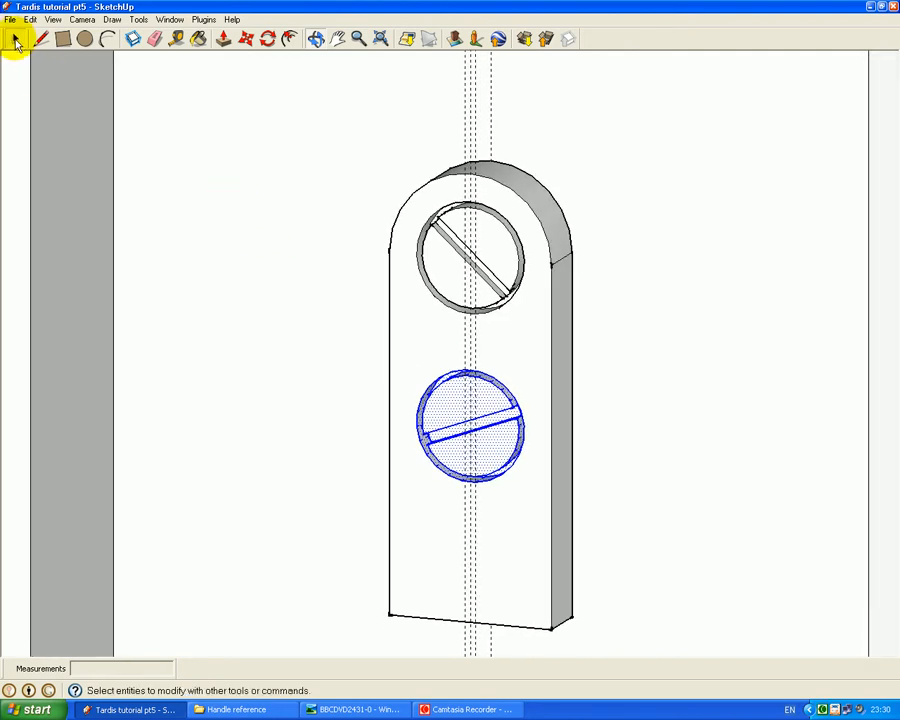
click(16, 40)
drag(262, 119, 654, 655)
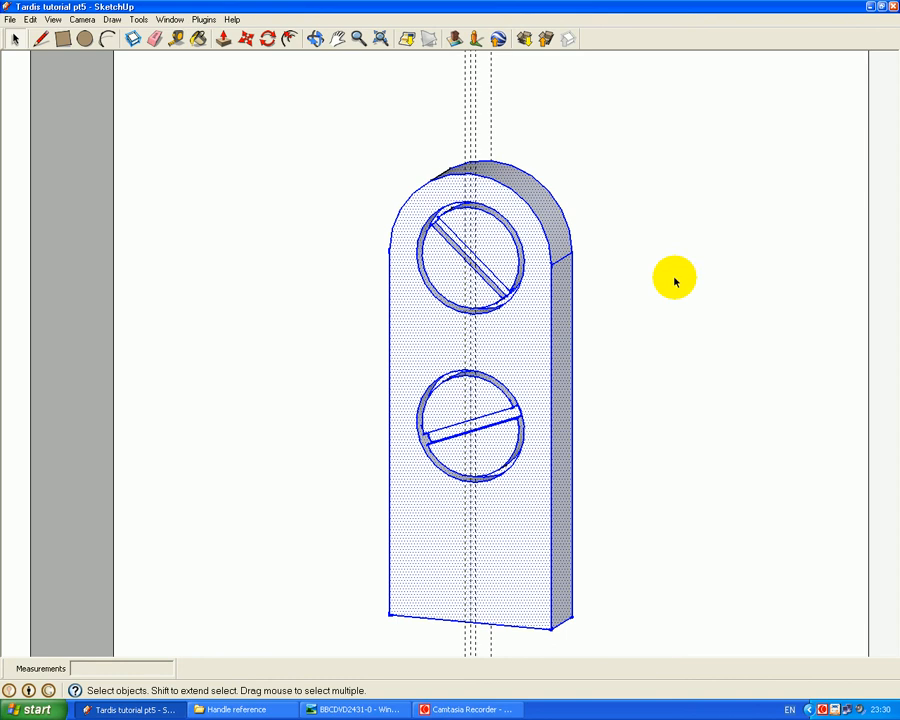
click(340, 42)
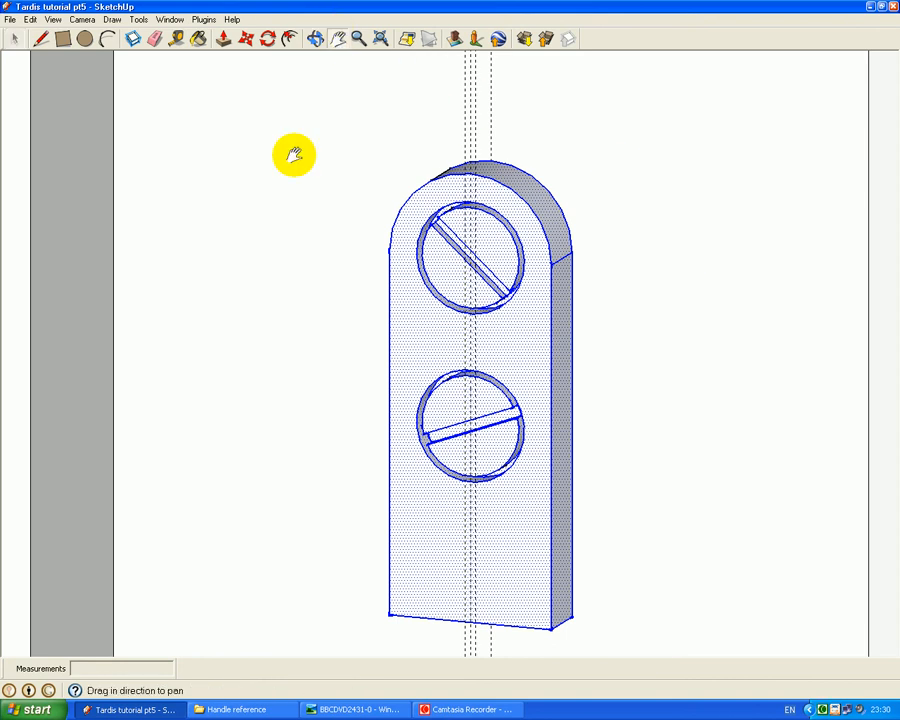
drag(303, 271, 304, 167)
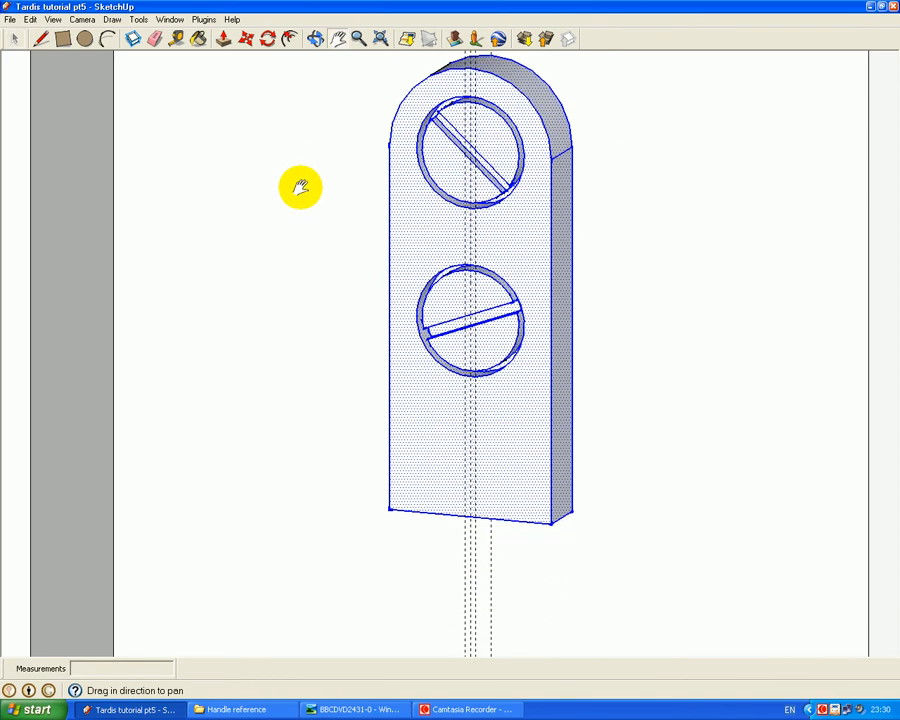
click(243, 38)
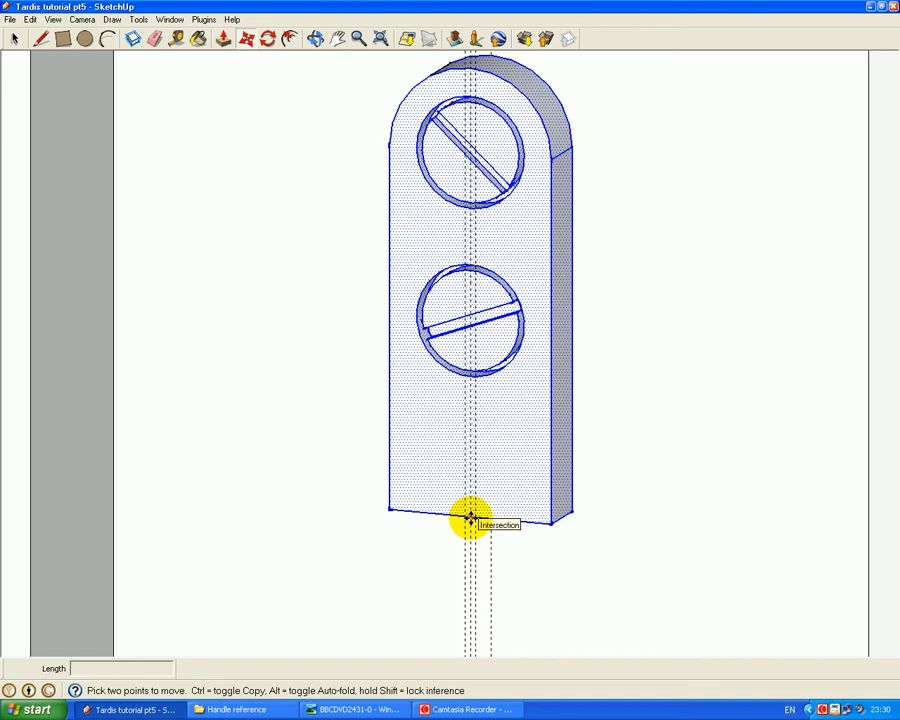
key(ctrl)
click(470, 515)
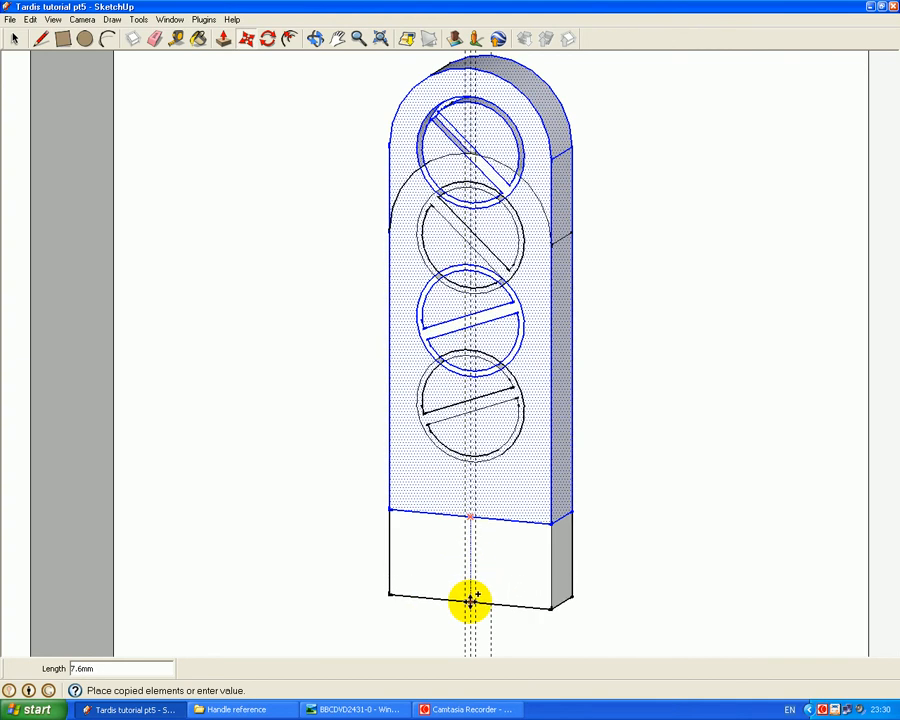
click(470, 600)
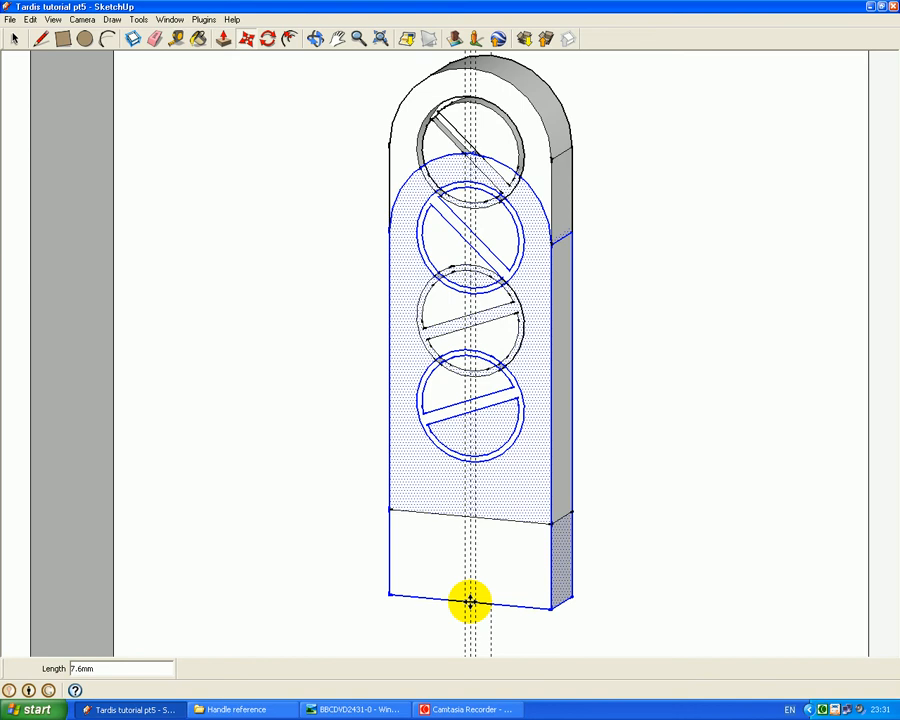
text(100)
key(Return)
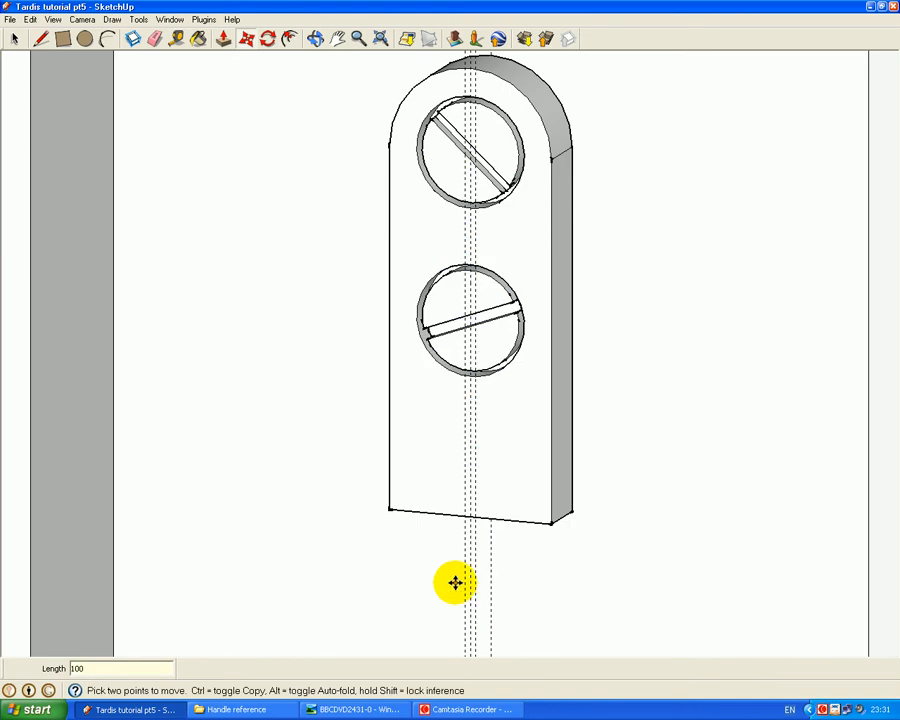
- Rotate the copied lower mounting plate 180 degrees about the midpoint of its straight bottom edge
click(338, 38)
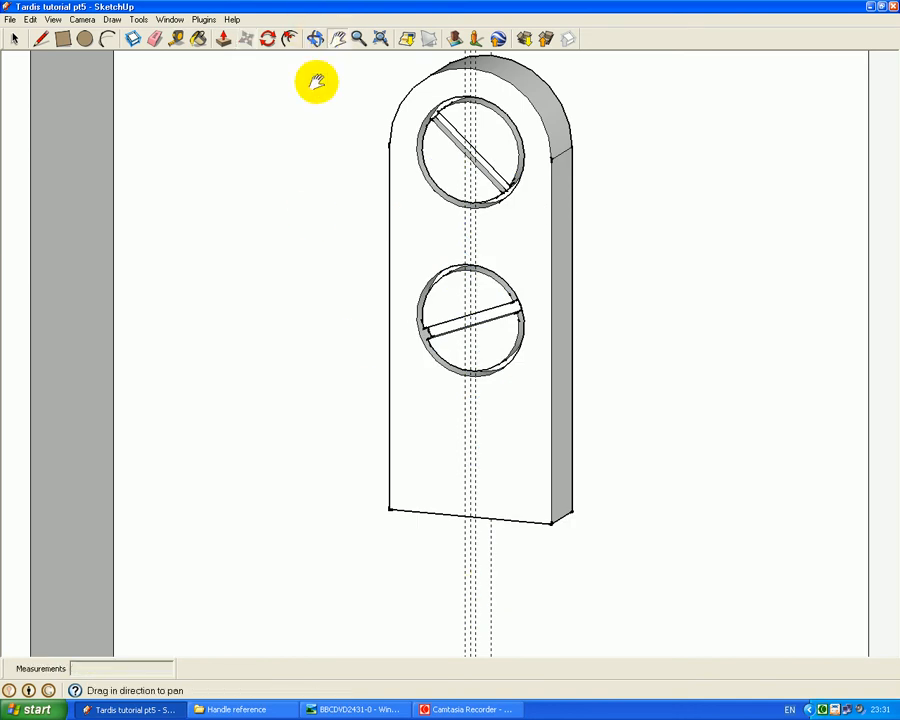
drag(420, 500, 422, 5)
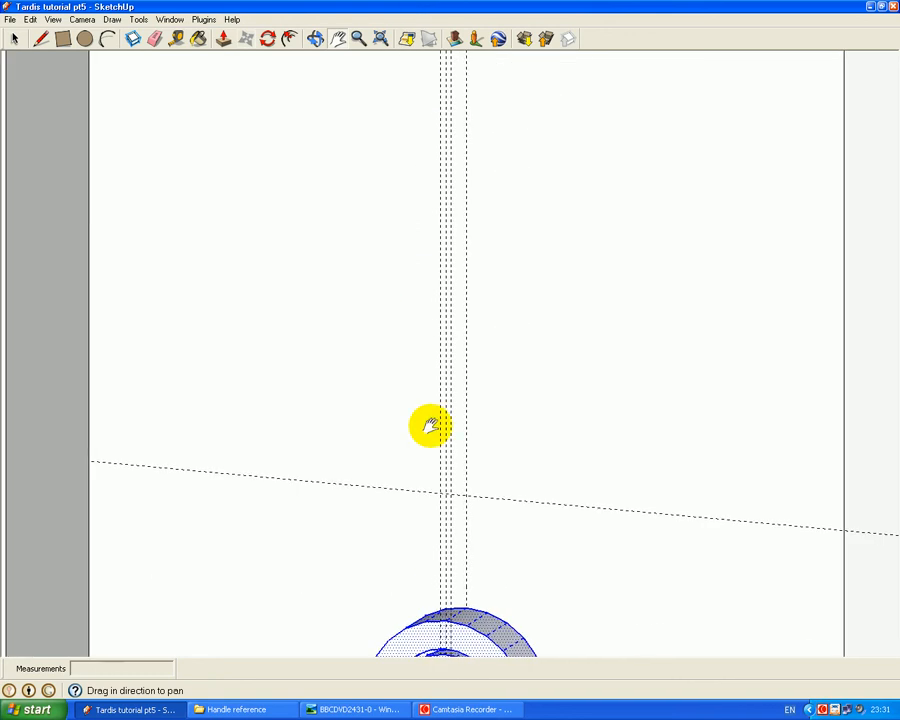
drag(462, 528, 457, 70)
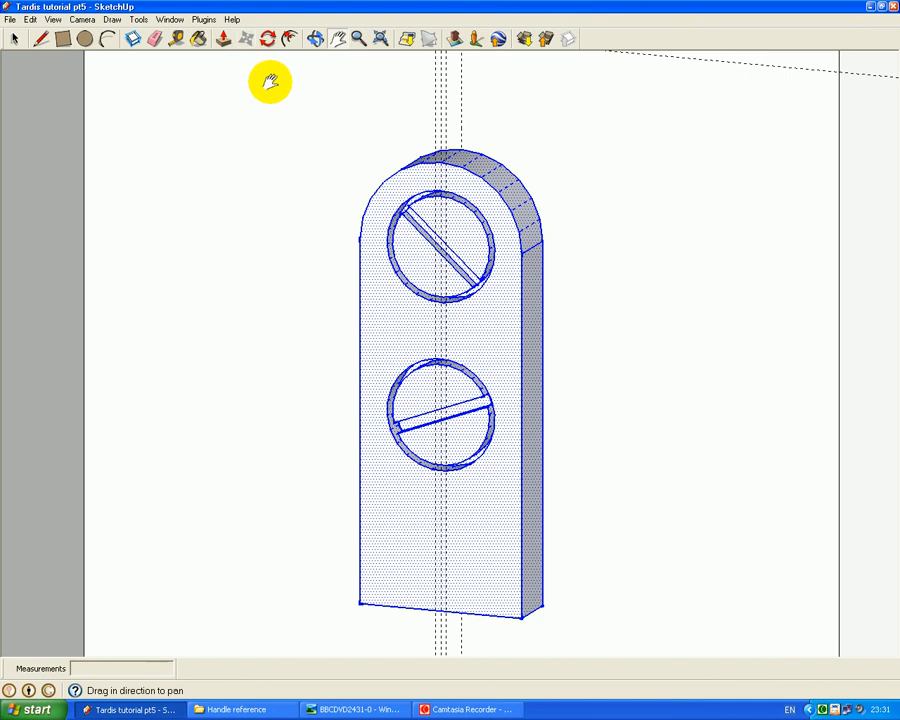
click(267, 39)
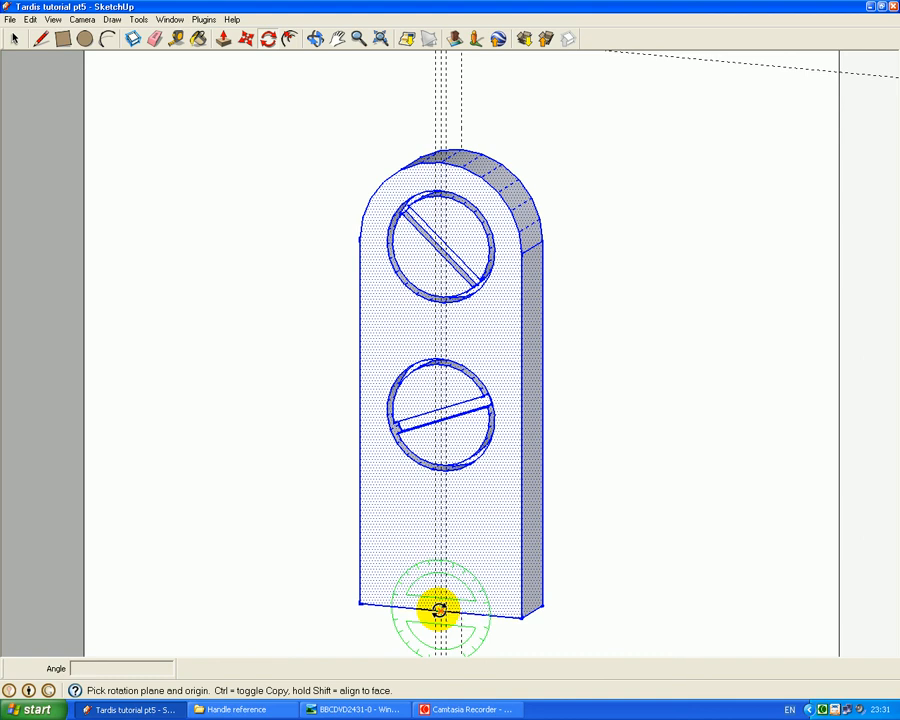
click(440, 610)
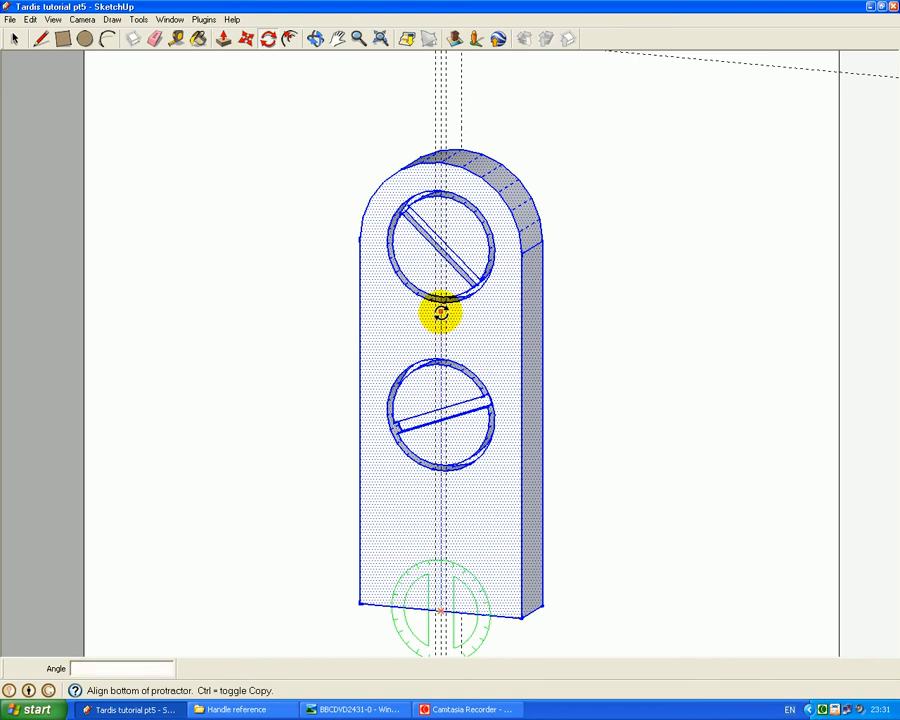
click(441, 313)
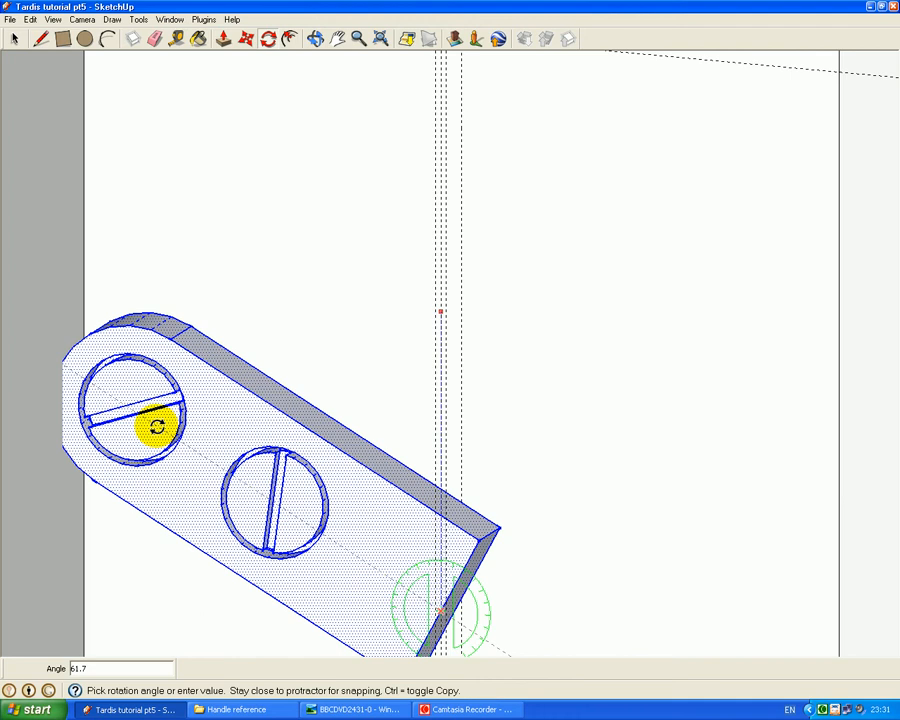
key(Return)
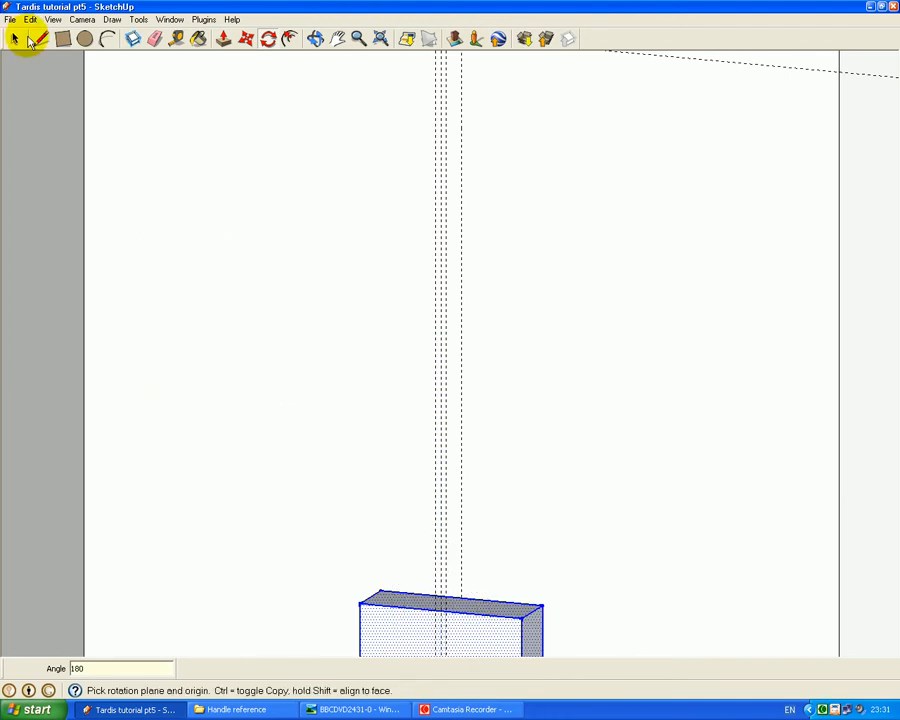
click(17, 40)
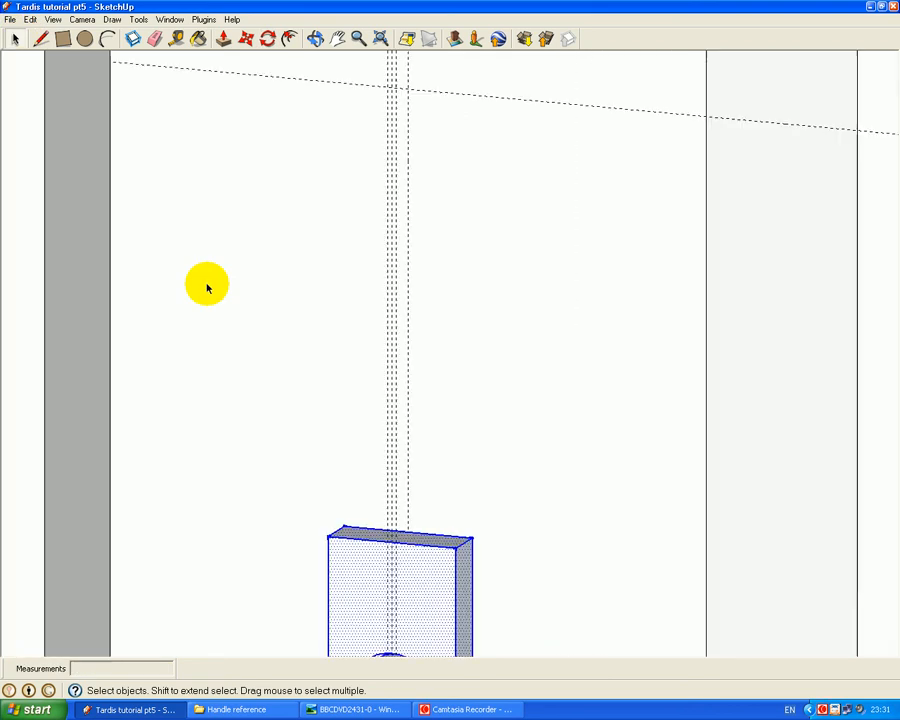
- Place a horizontal guide 10 mm above the straight bottom edge of the upper mounting plate
scroll(207, 288, down, 2)
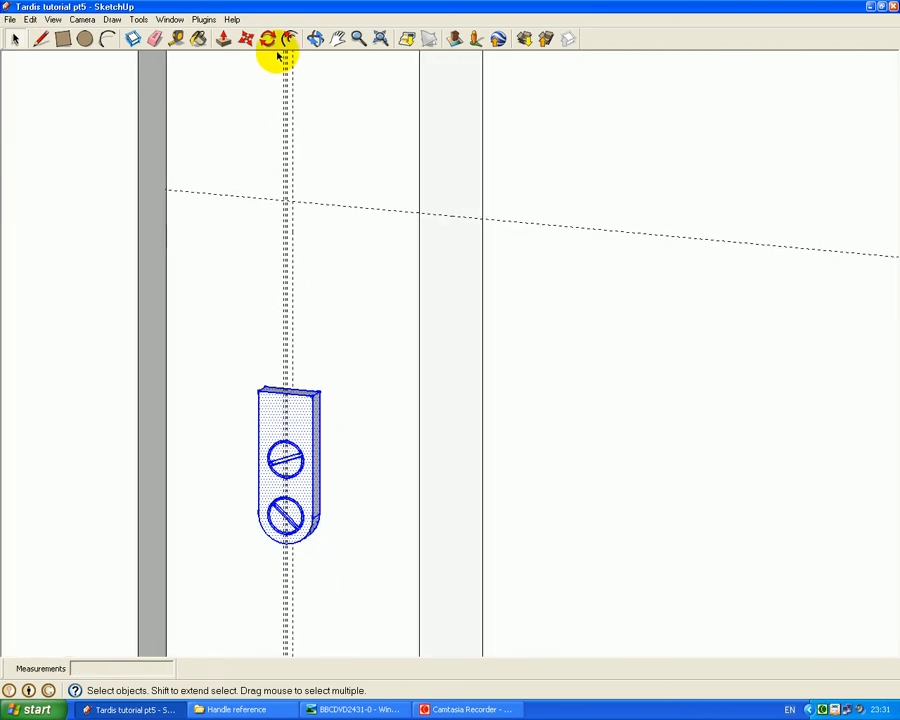
click(336, 38)
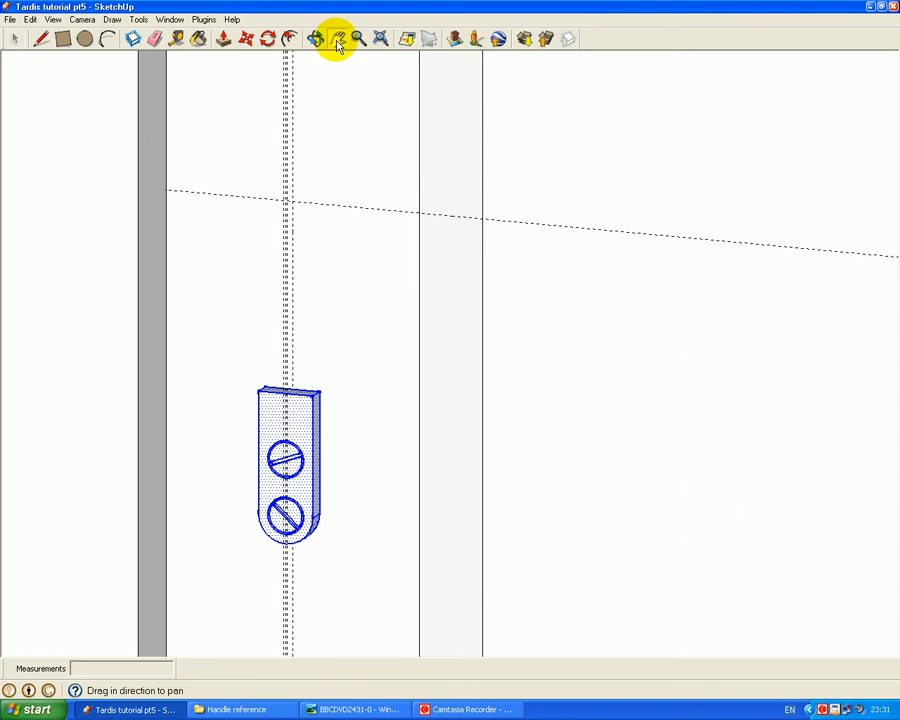
drag(304, 144, 446, 381)
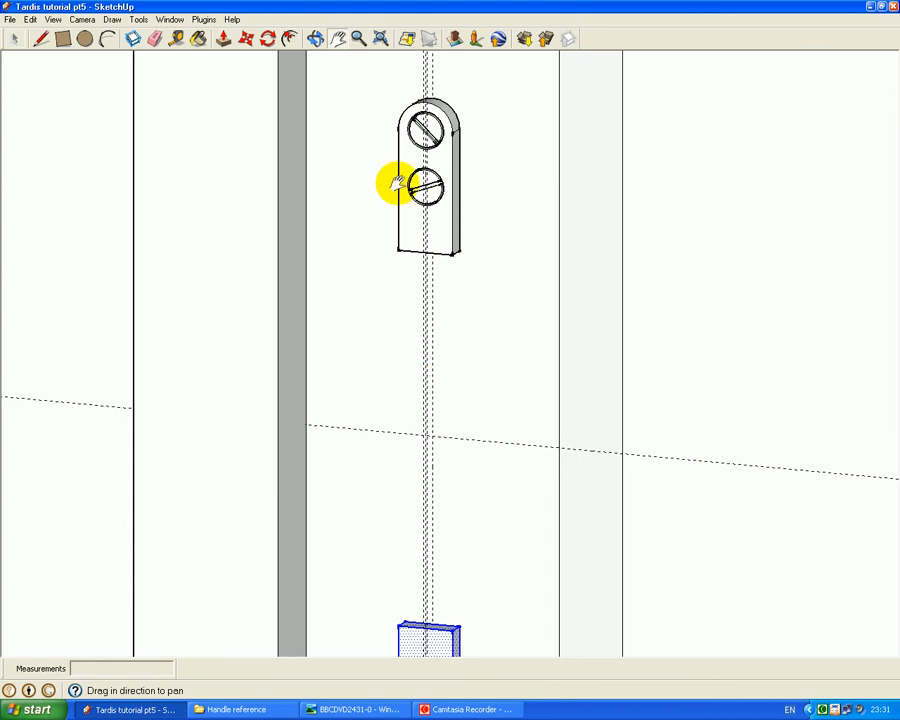
scroll(432, 231, down, 3)
scroll(432, 231, up, 4)
scroll(432, 233, up, 6)
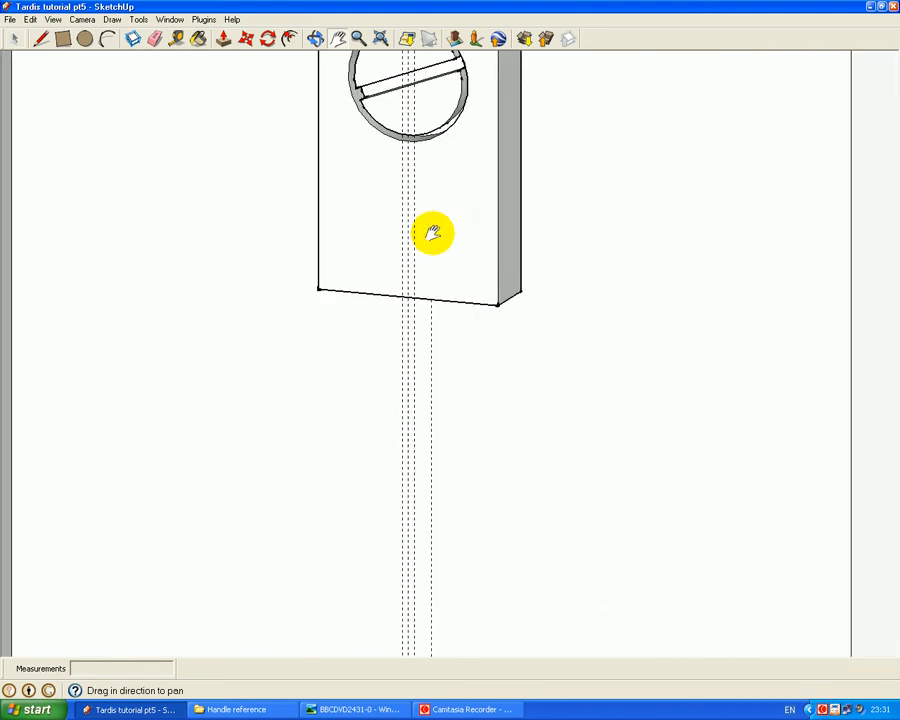
click(337, 40)
drag(352, 121, 416, 412)
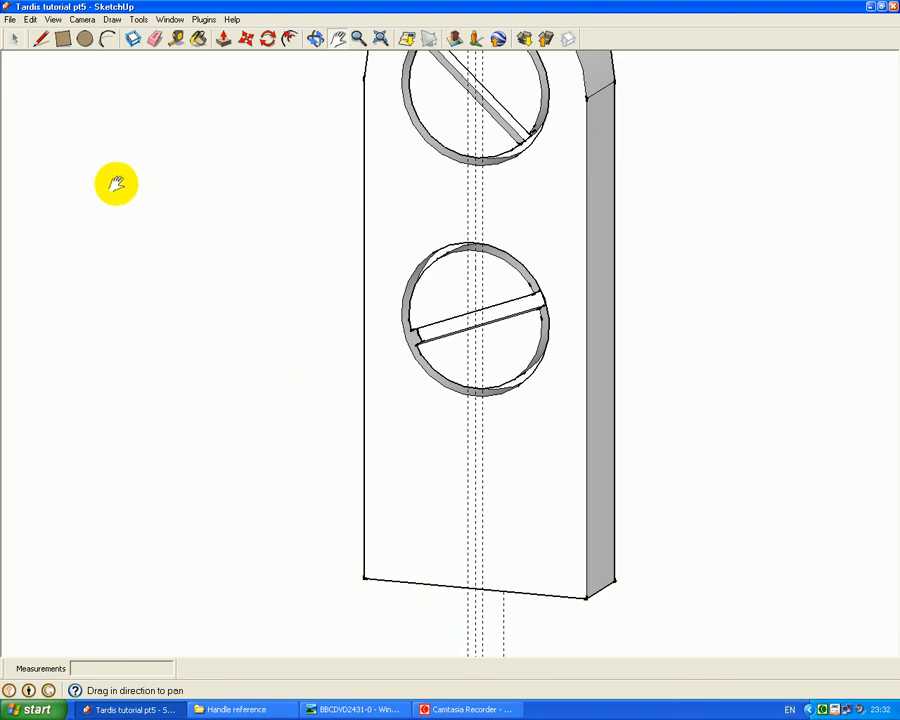
click(177, 40)
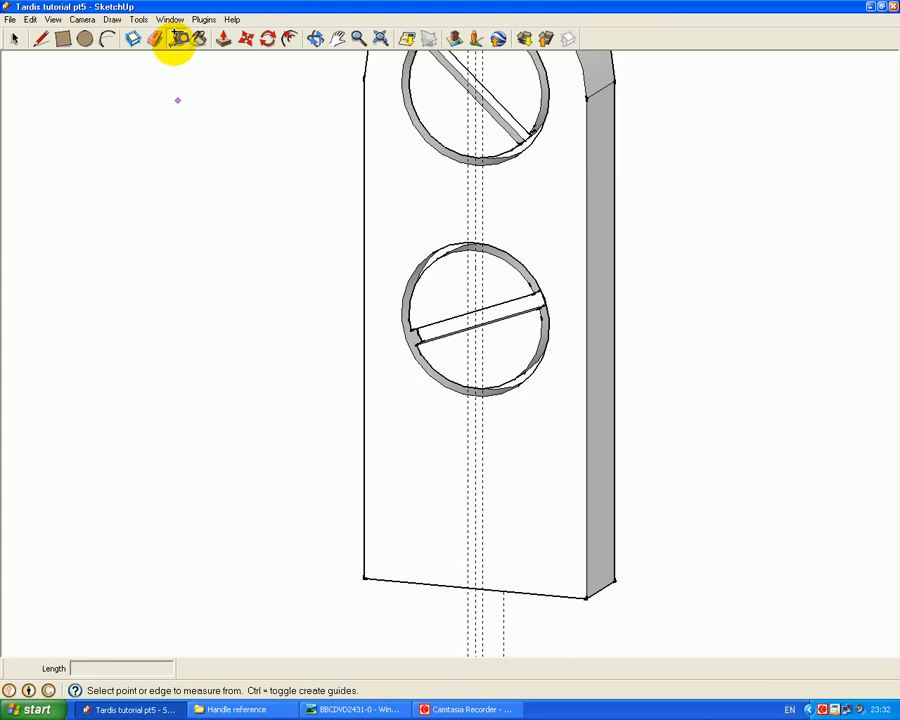
click(432, 578)
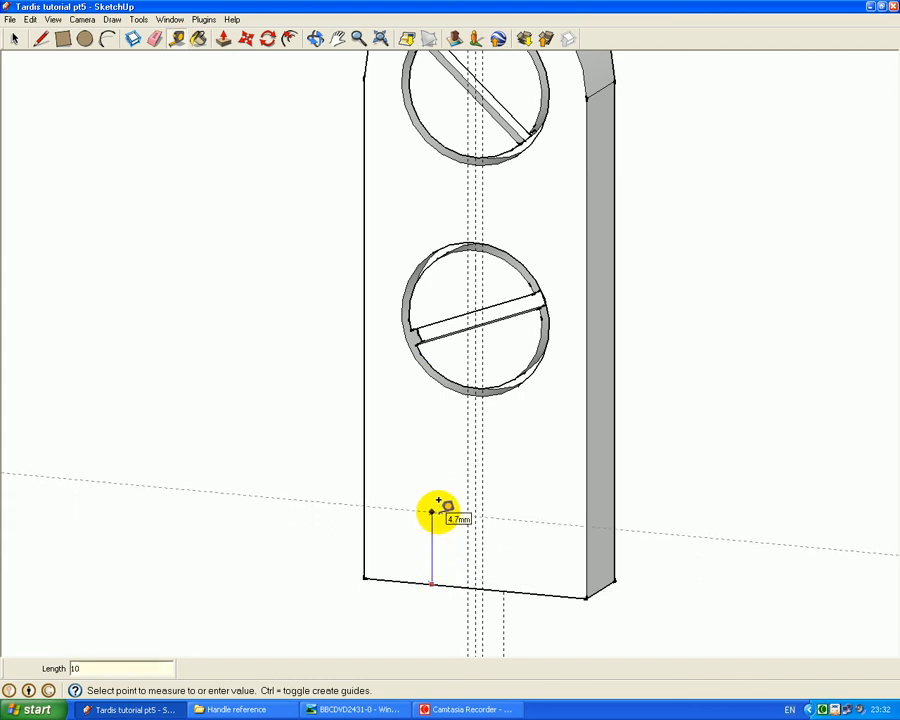
key(Return)
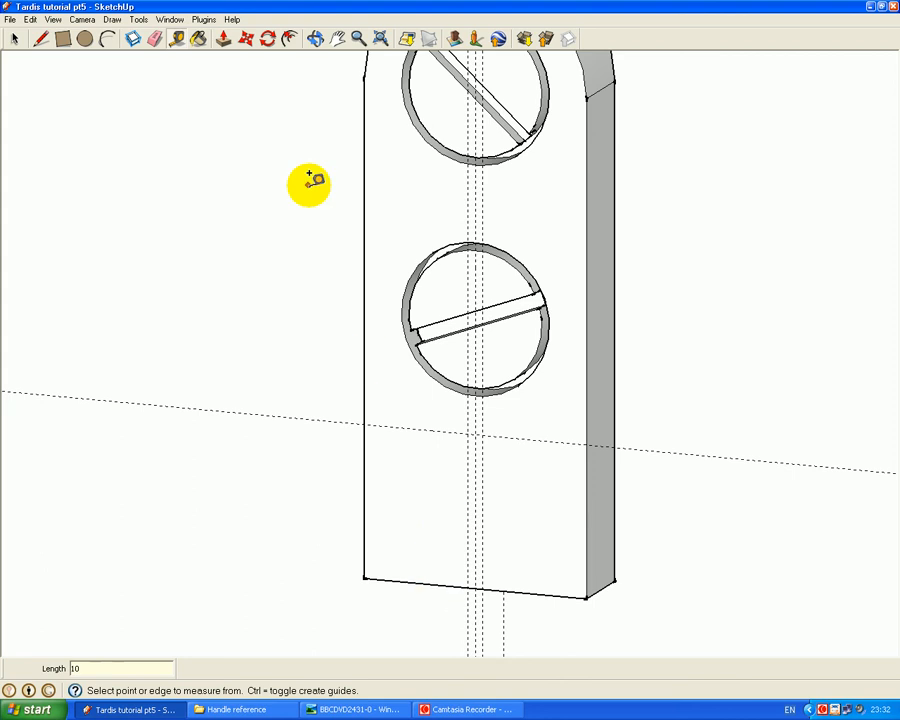
- Draw an arc between the upper plate's two bottom front corners, bulging 7.5 mm upward on the front face
click(107, 39)
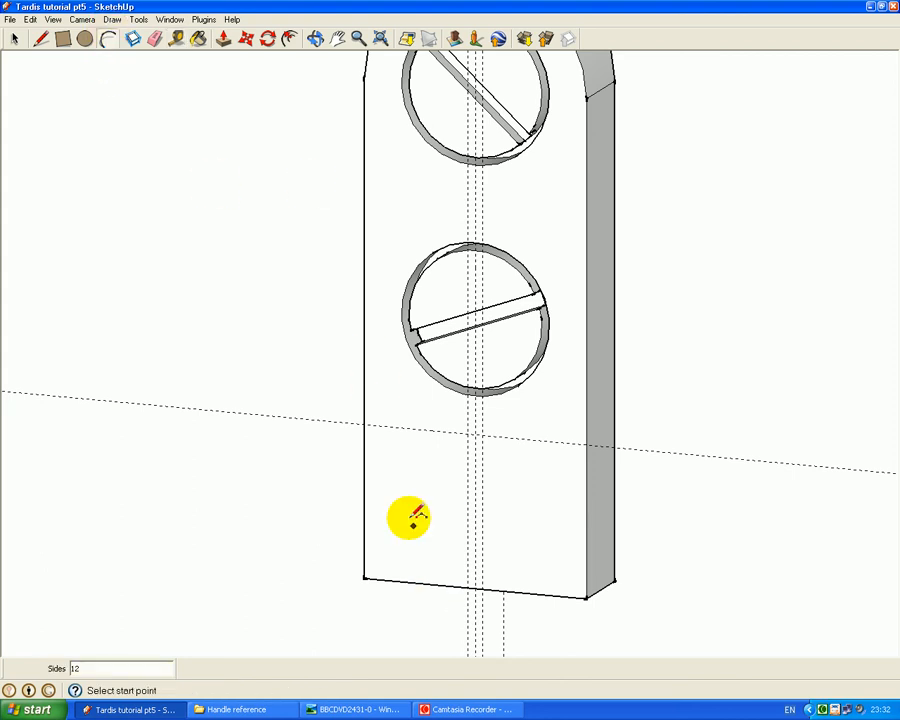
click(364, 577)
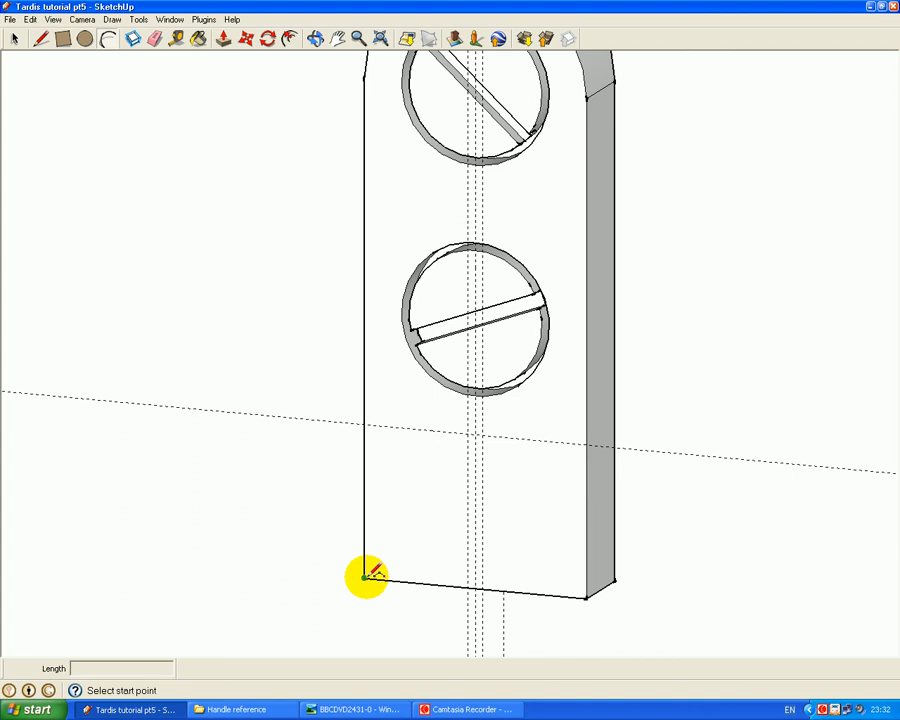
click(587, 597)
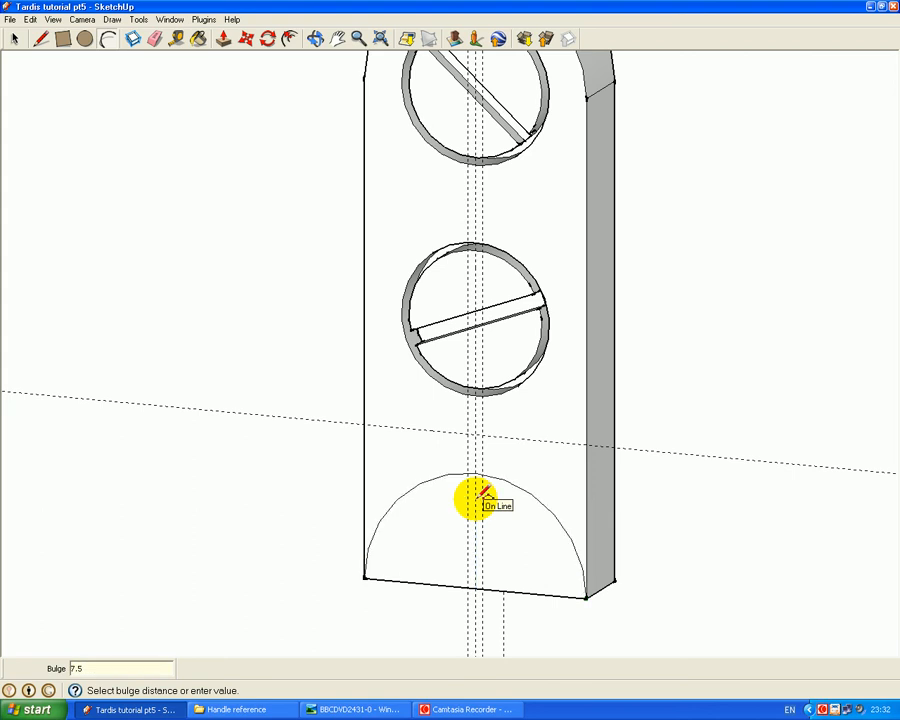
click(483, 492)
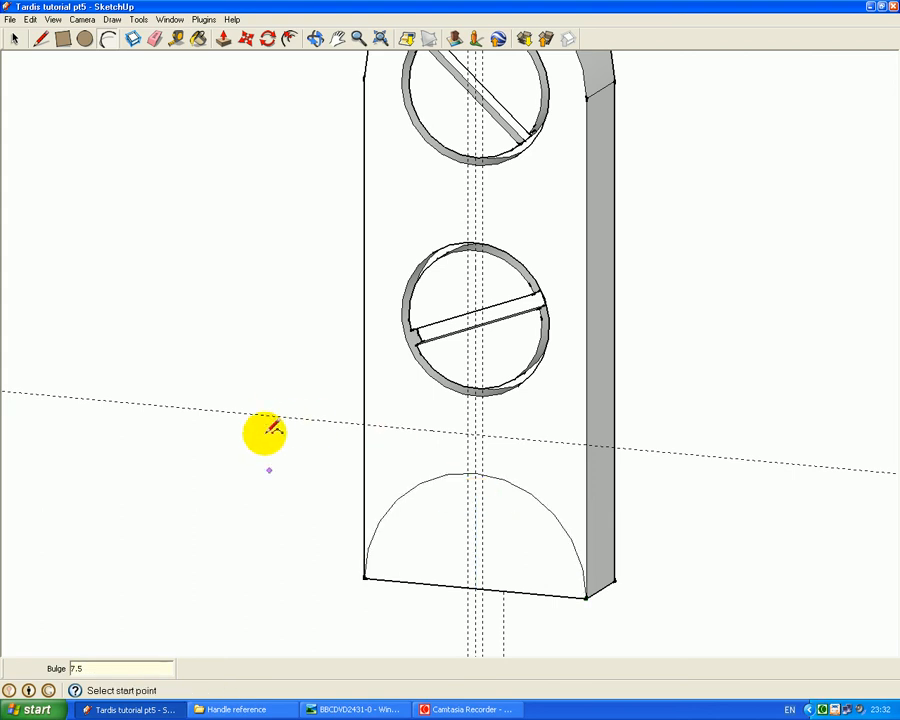
- Examine the shape of the pull handles in the reference photos BBCDVD2431-0 and BBCDVD2431-1, then return to the SketchUp model
click(360, 706)
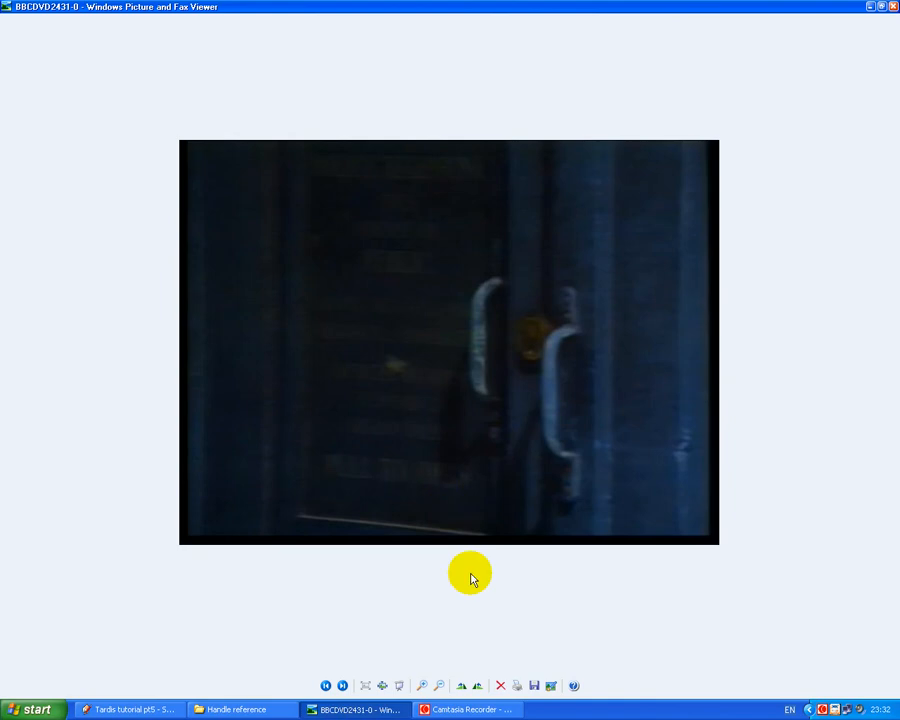
click(342, 686)
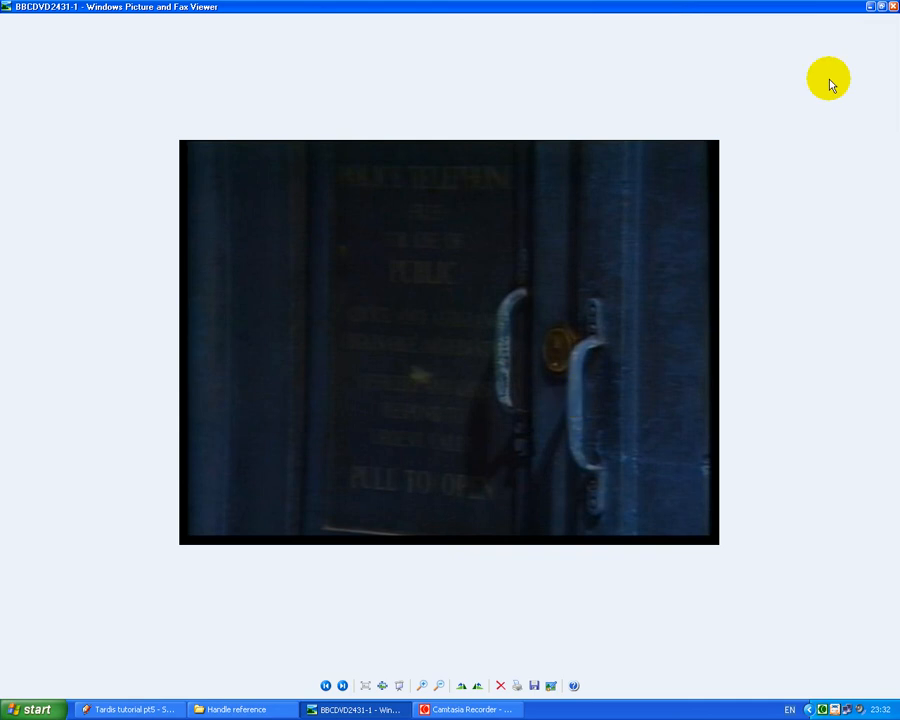
click(869, 8)
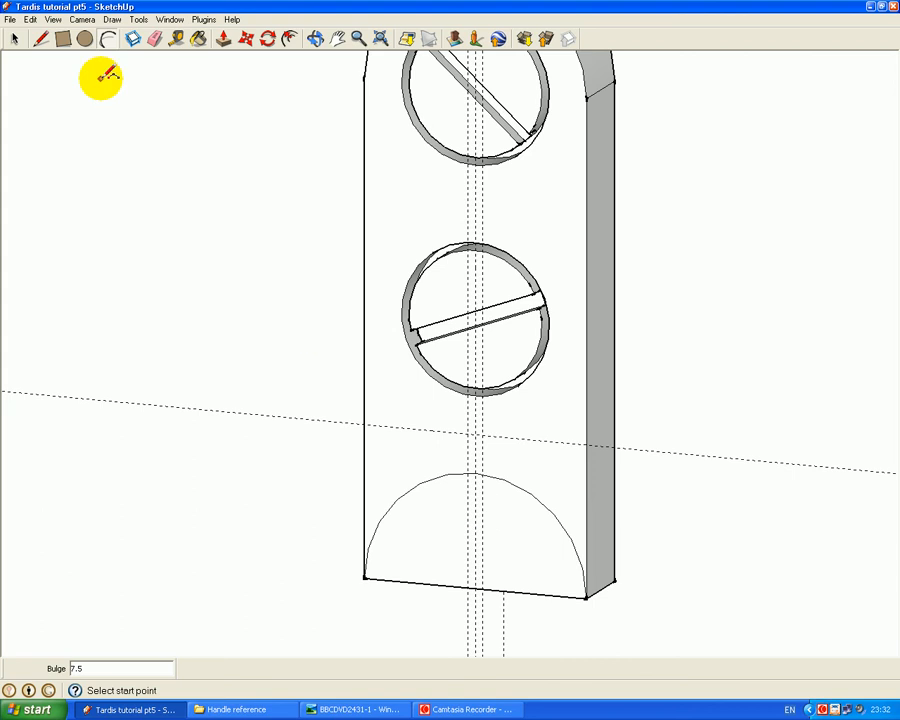
- Scale the semicircular face upward about its base by about 1.33 so its top meets the 10 mm guide
click(15, 39)
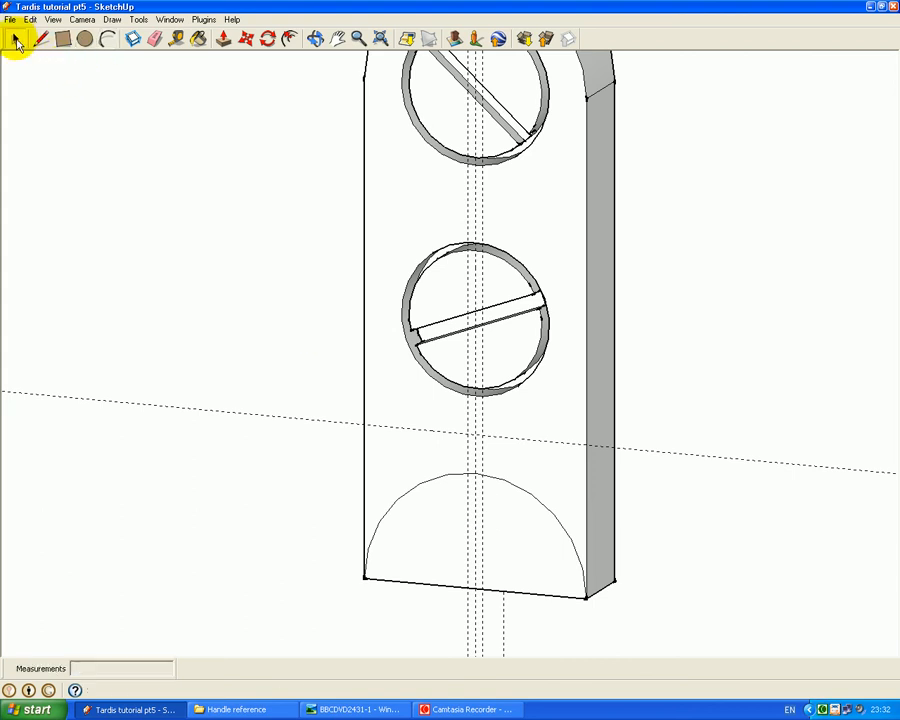
click(423, 521)
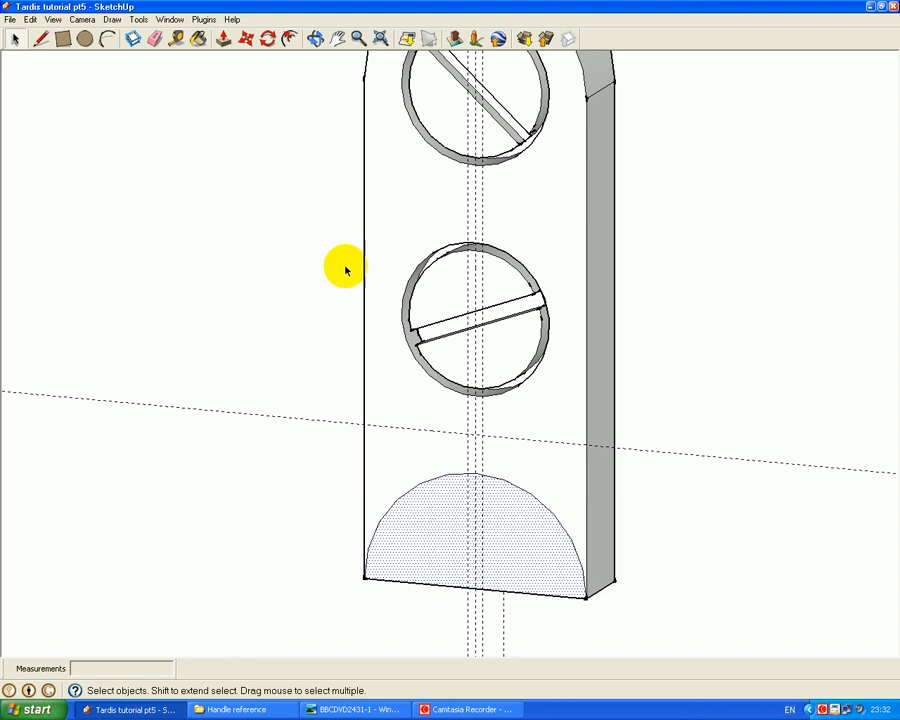
click(139, 20)
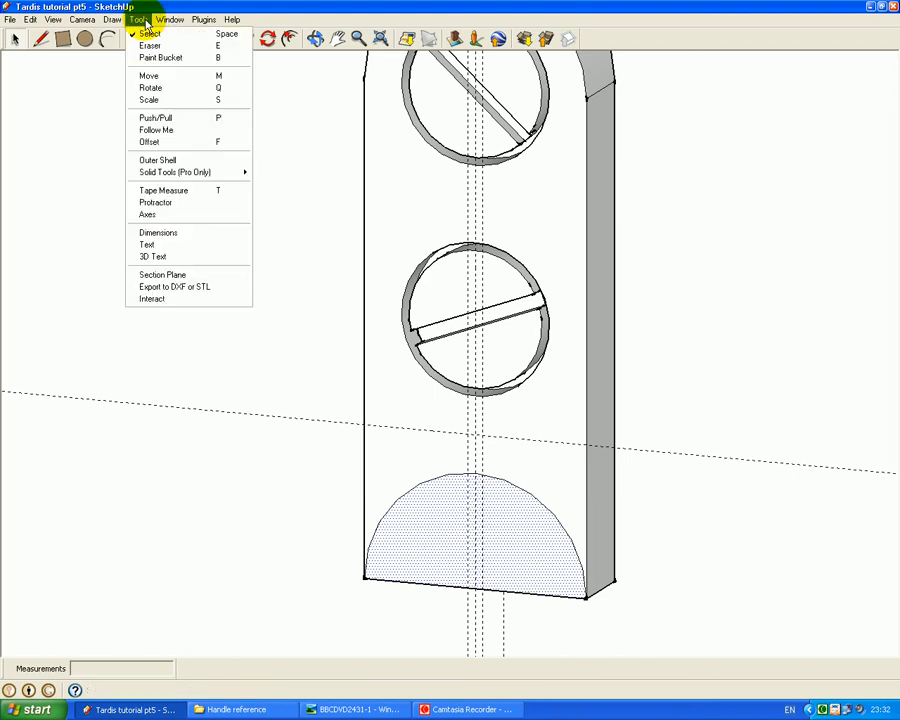
click(150, 100)
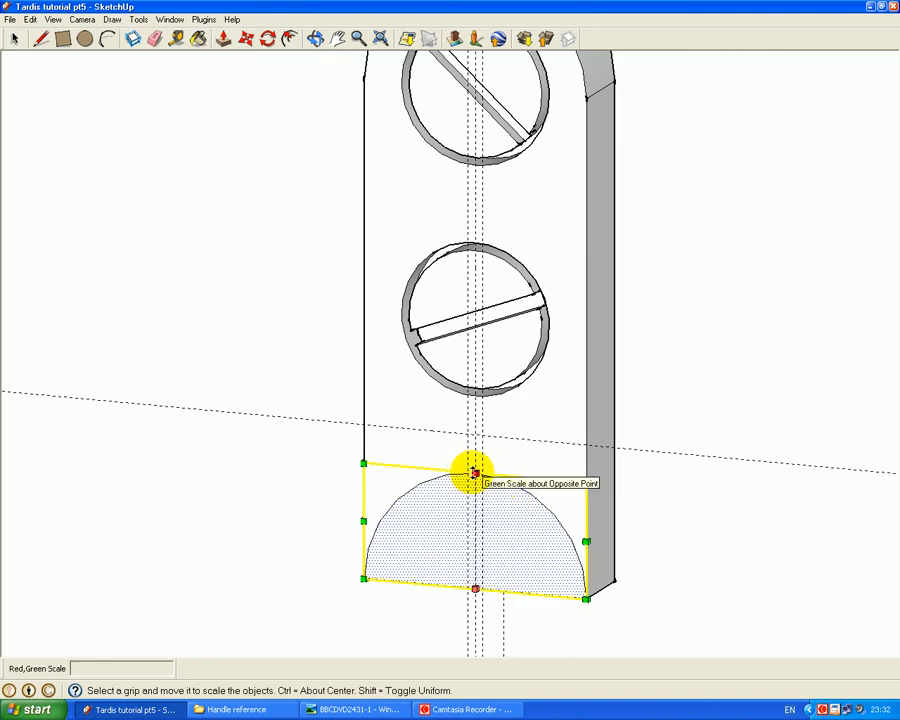
drag(474, 472, 474, 436)
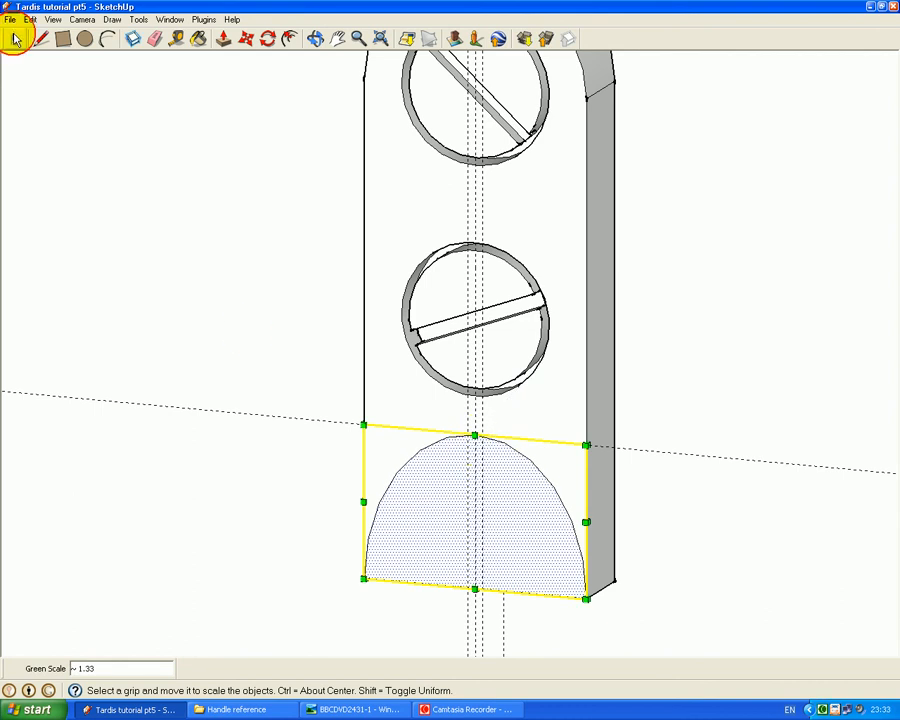
click(15, 38)
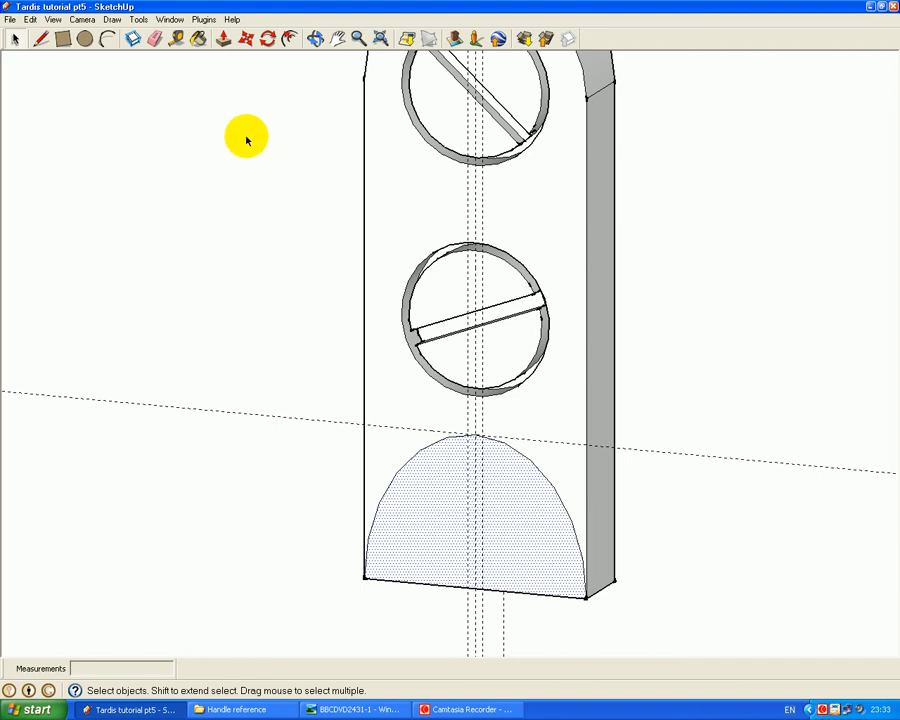
- Draw a 15 mm line straight out from the midpoint of the upper plate's bottom edge, perpendicular to its front face
click(315, 38)
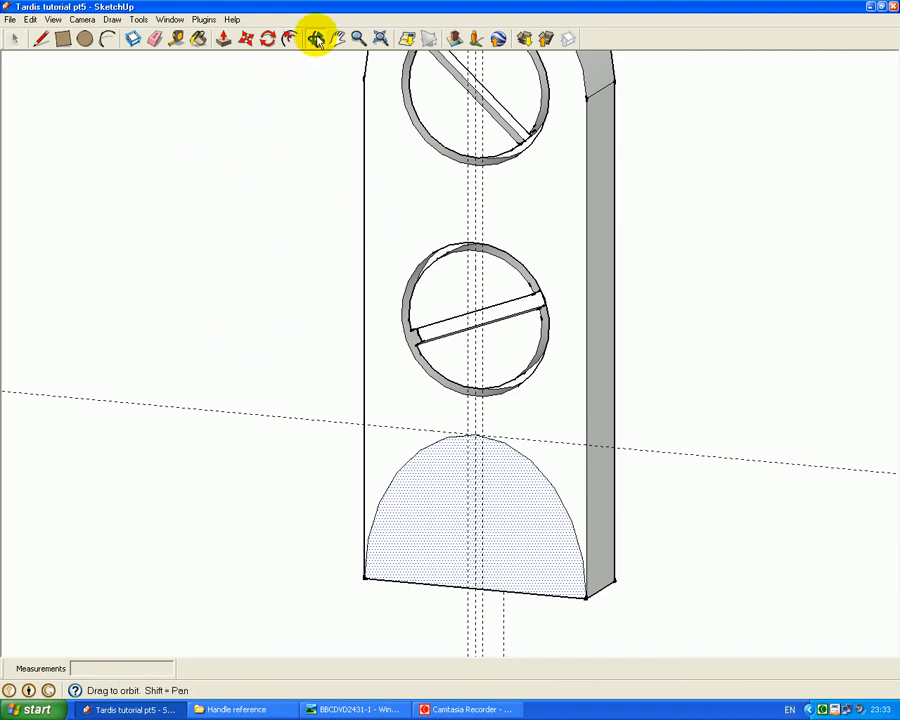
drag(568, 430, 414, 422)
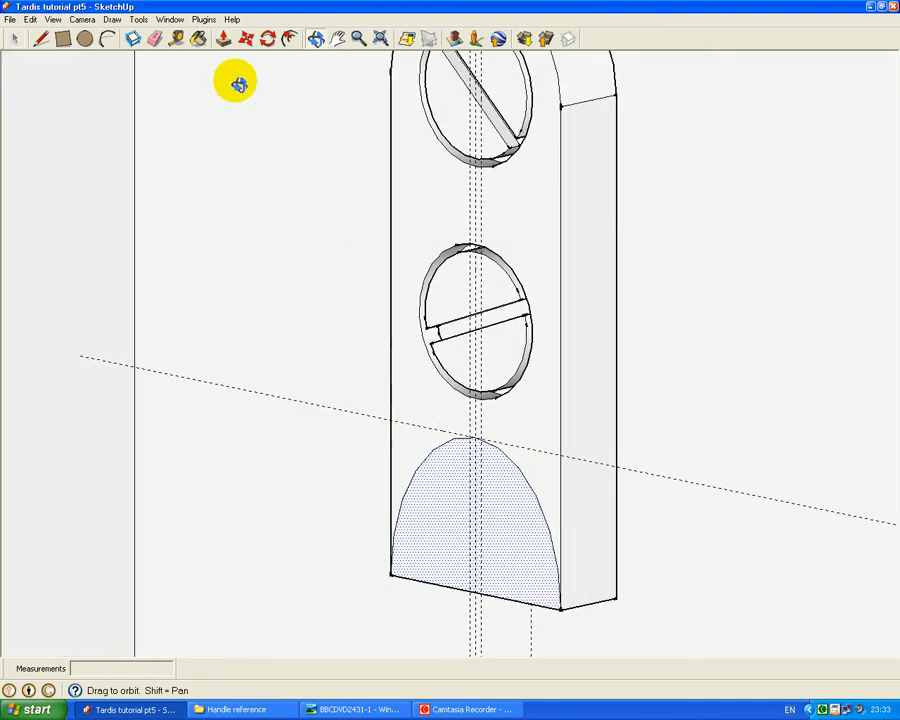
click(39, 39)
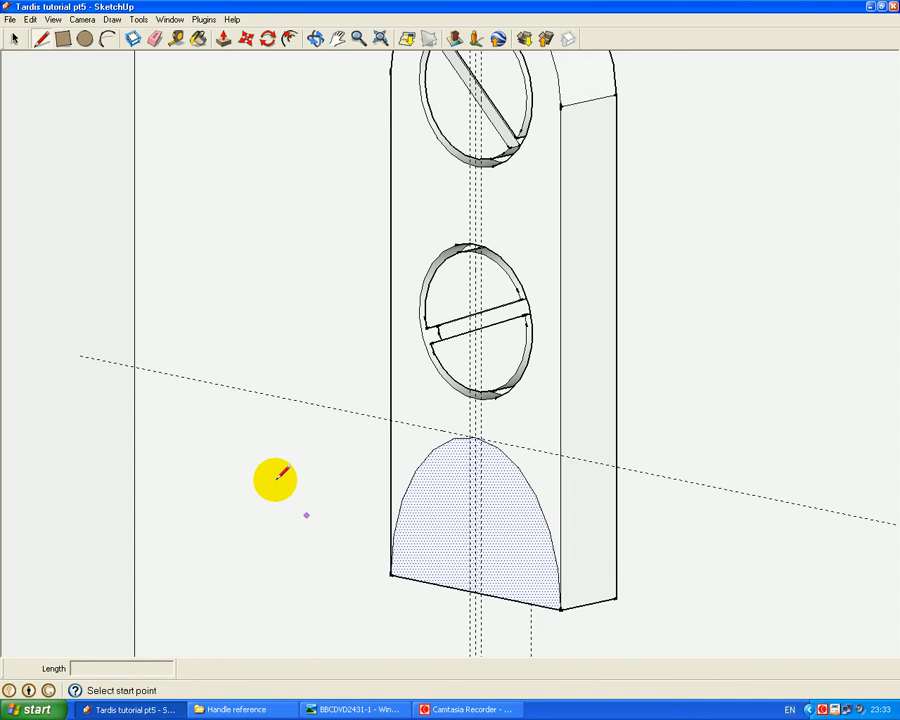
click(477, 589)
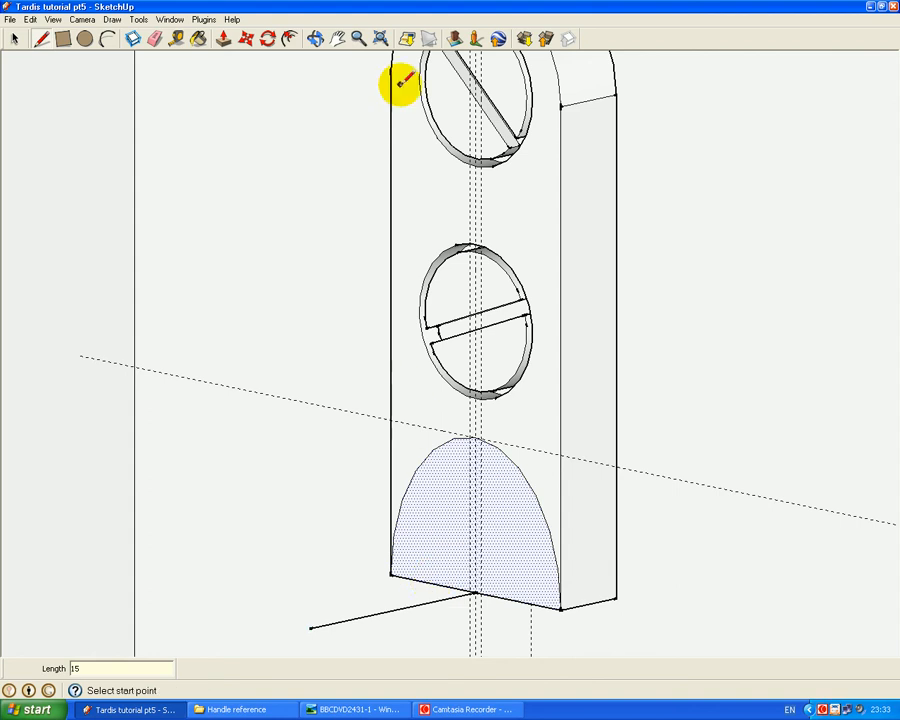
- Draw an arc starting at the free end of the 15 mm line, with a 40 mm chord straight down and a 20 mm outward bulge
click(338, 40)
drag(426, 466, 450, 66)
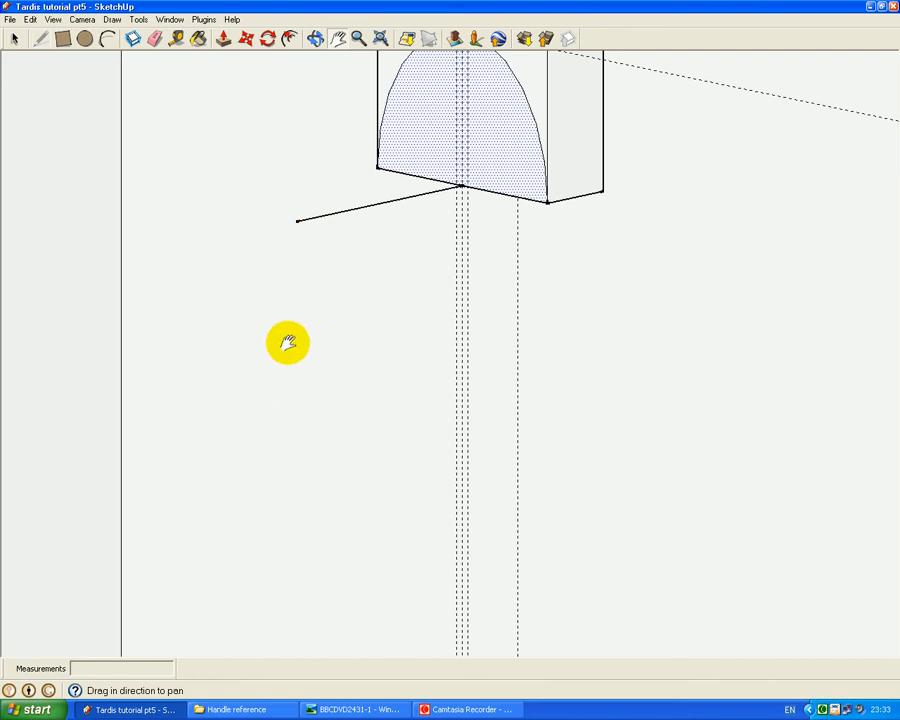
click(107, 40)
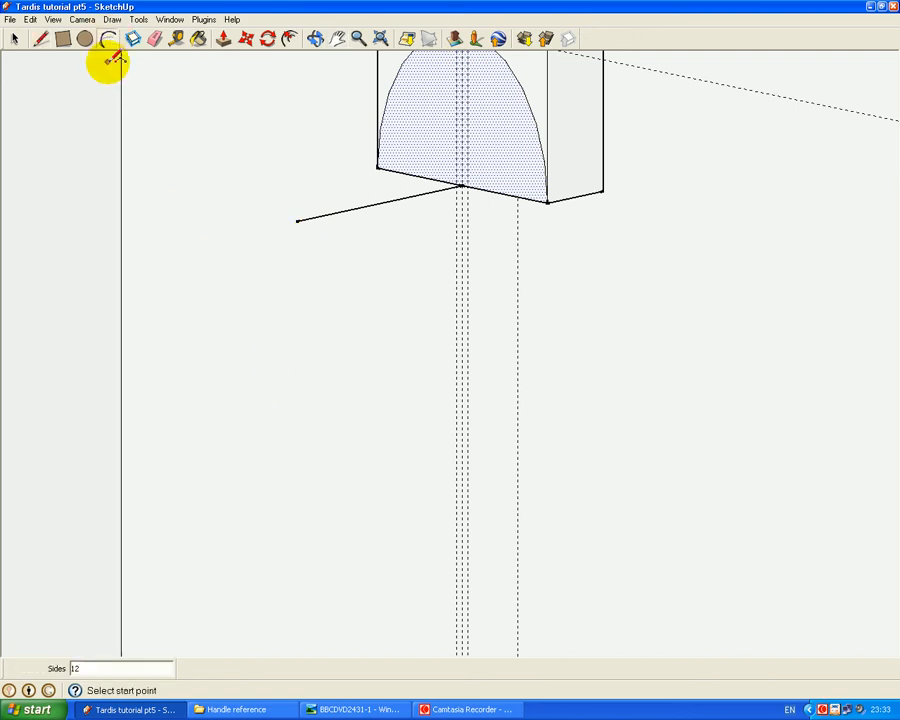
click(297, 220)
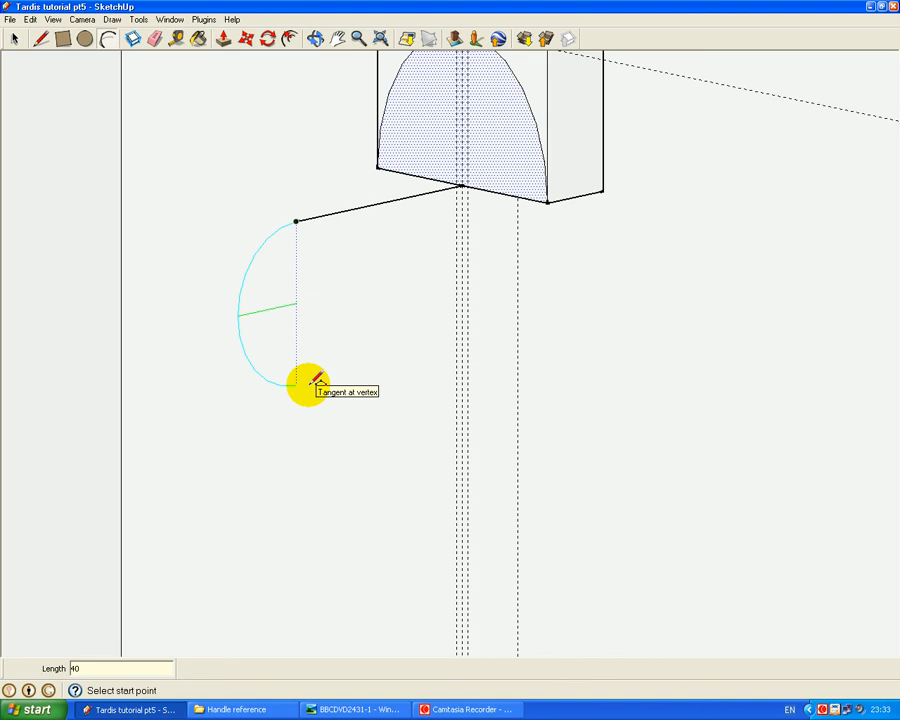
key(Return)
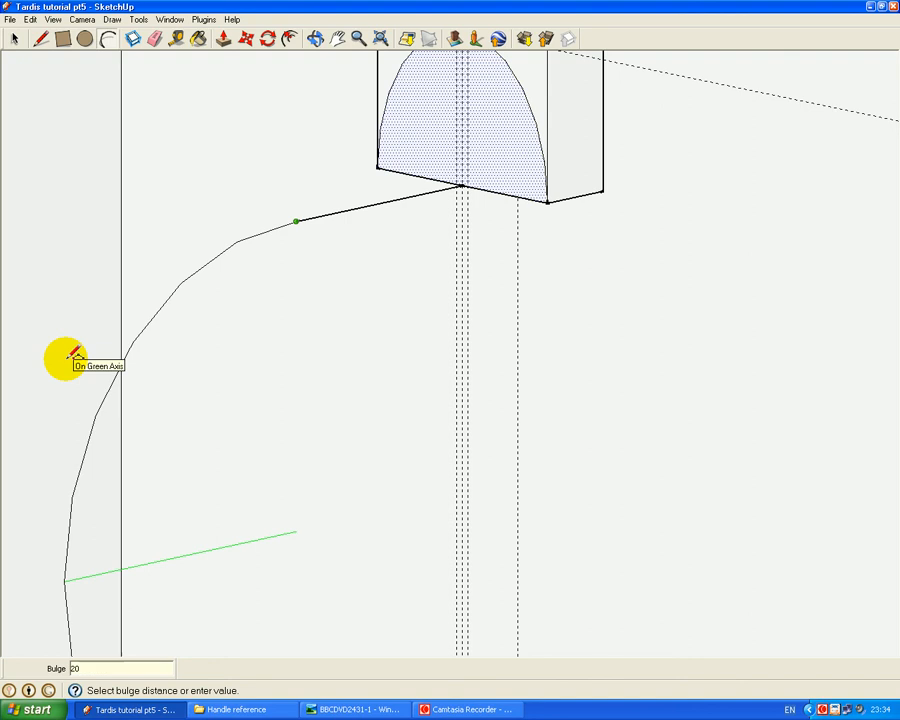
click(70, 357)
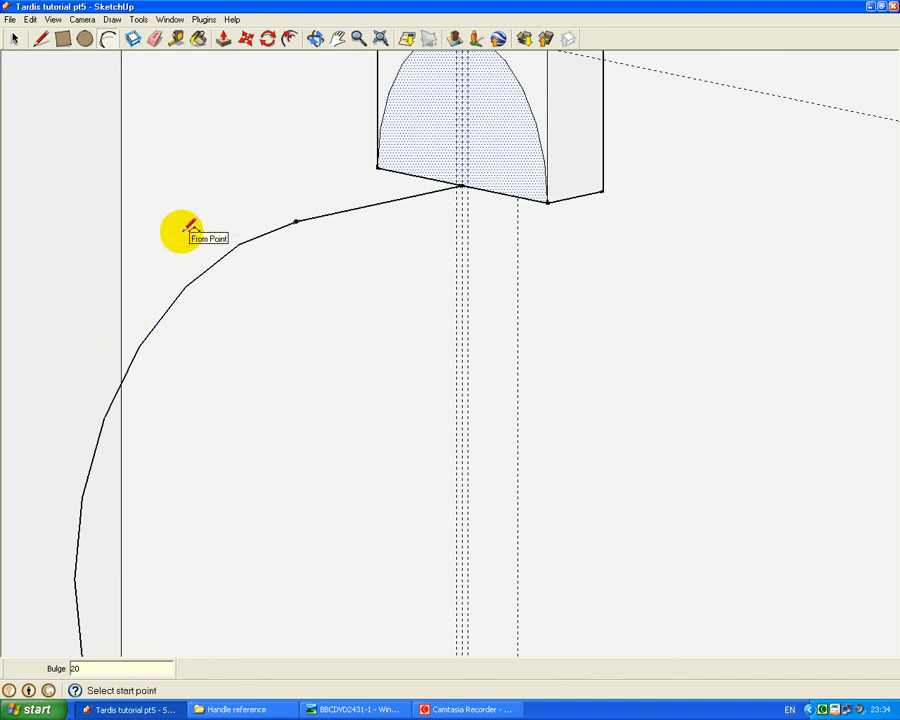
scroll(190, 227, down, 5)
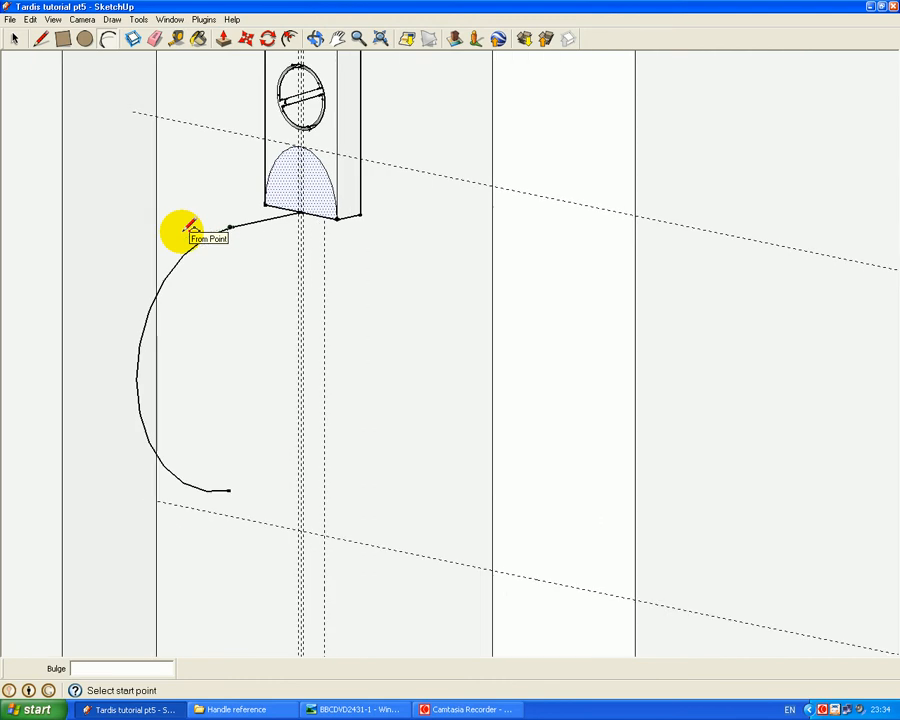
scroll(190, 227, down, 3)
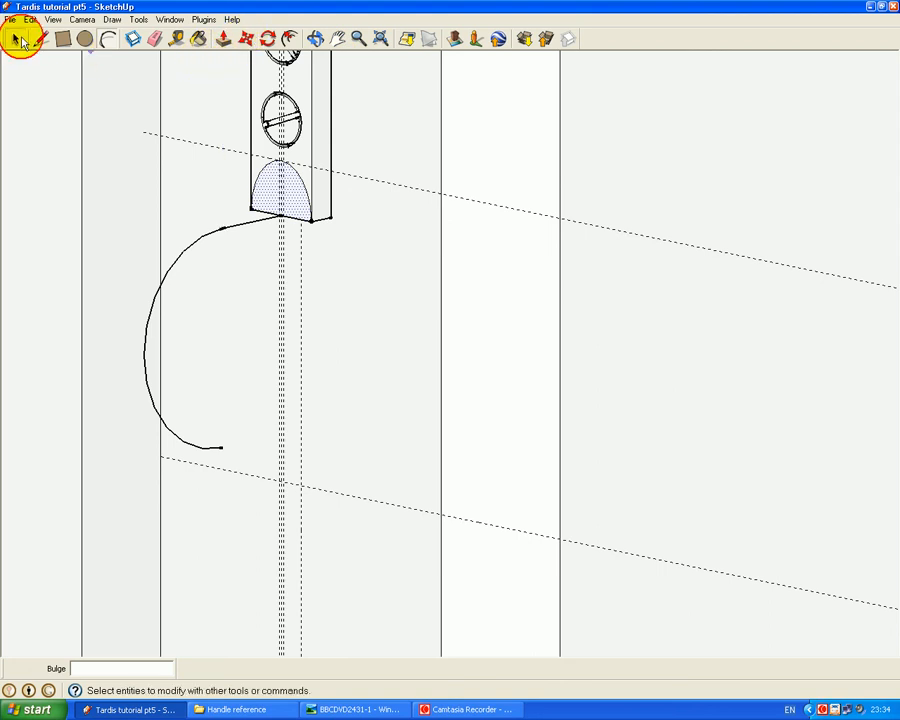
- Draw a line straight out from the midpoint of the lower plate's top front edge, ending vertically below the upper line's free end
click(18, 40)
click(338, 40)
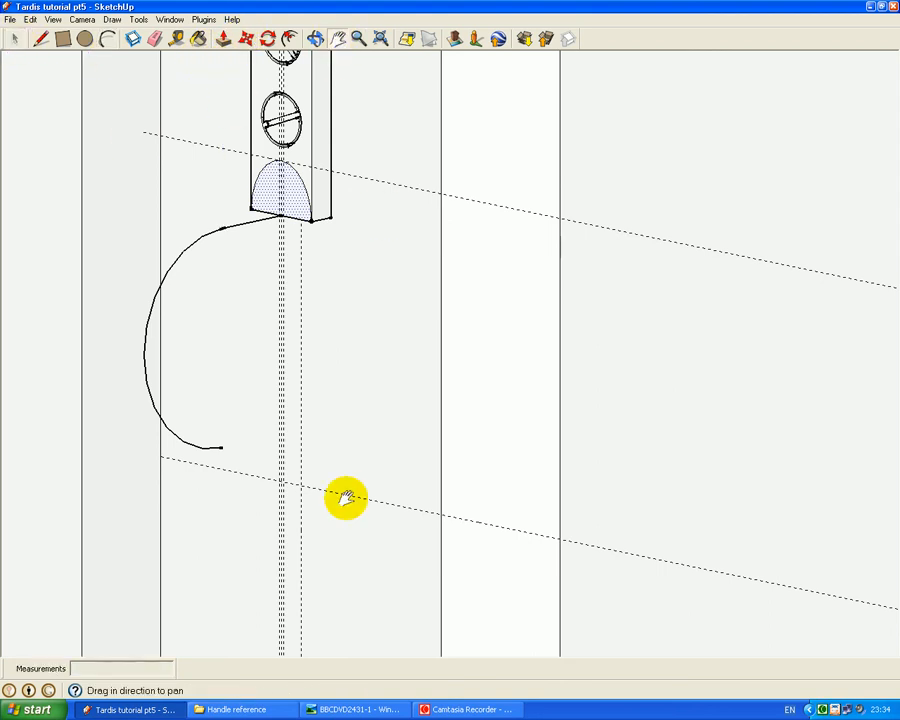
drag(346, 532, 410, 178)
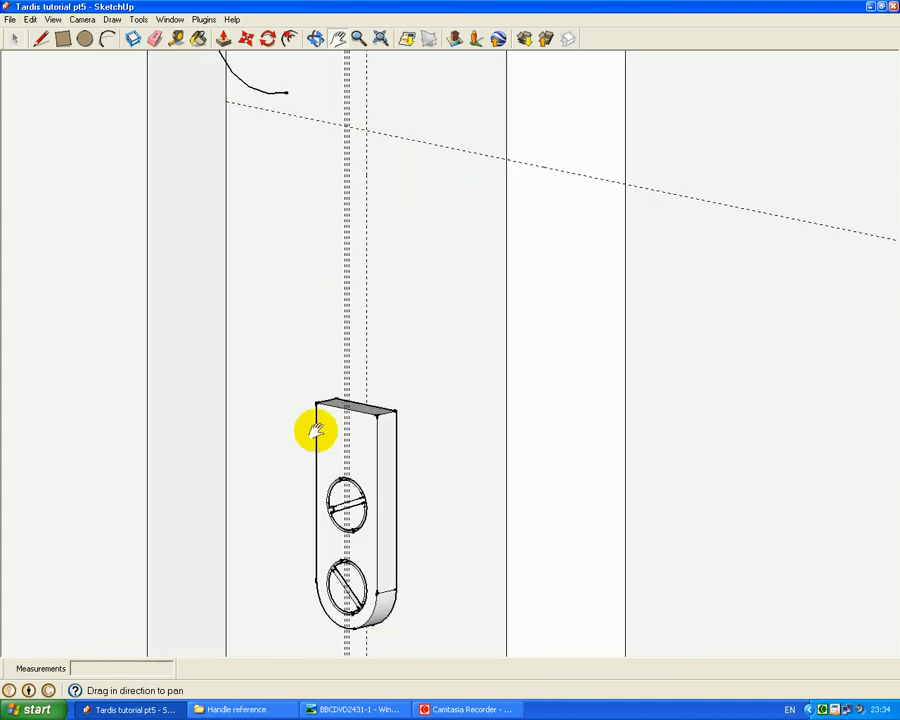
scroll(340, 495, up, 4)
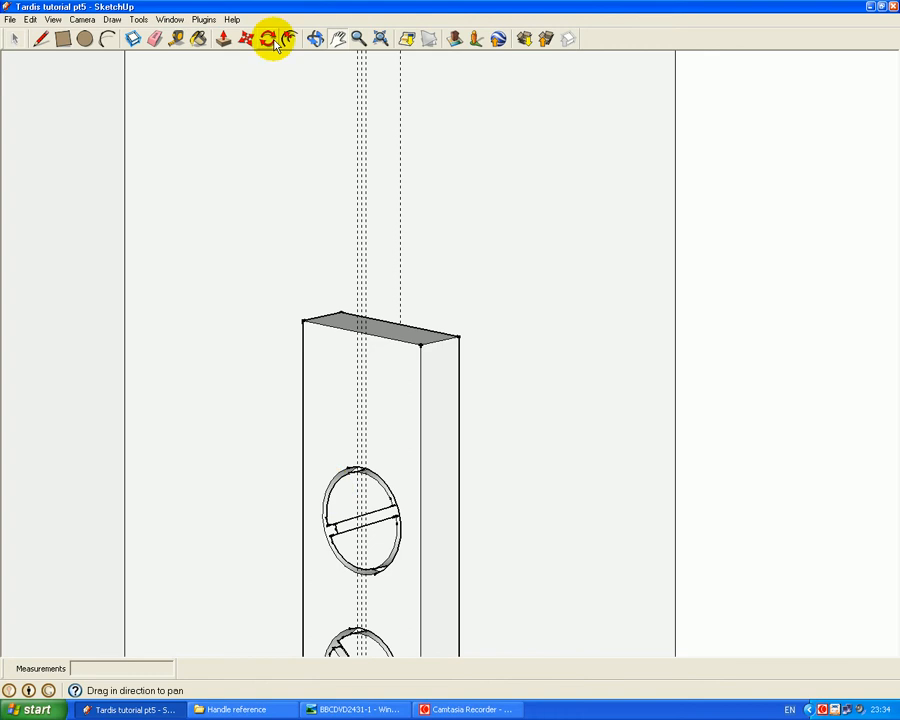
click(46, 42)
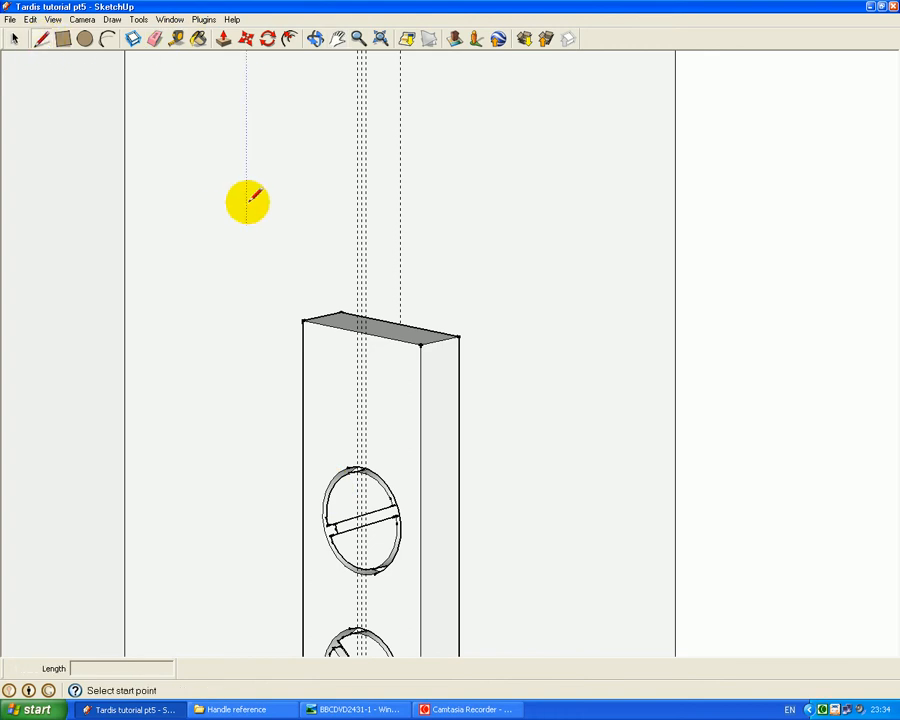
click(366, 330)
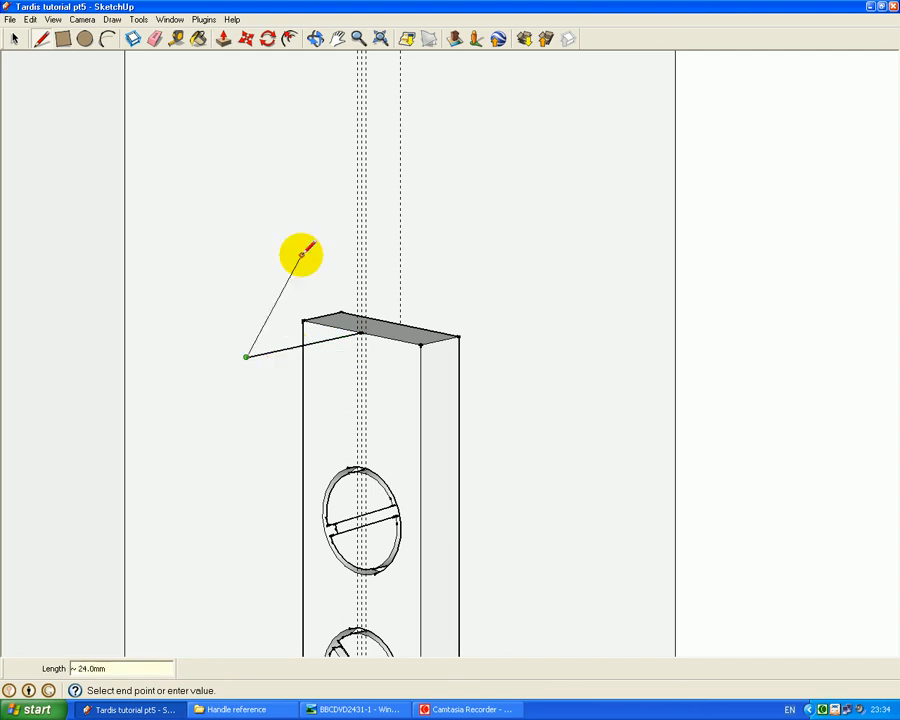
- Draw an arc upward from the lower line's free end, matching the upper arc's chord, with a 20 mm outward bulge
click(110, 40)
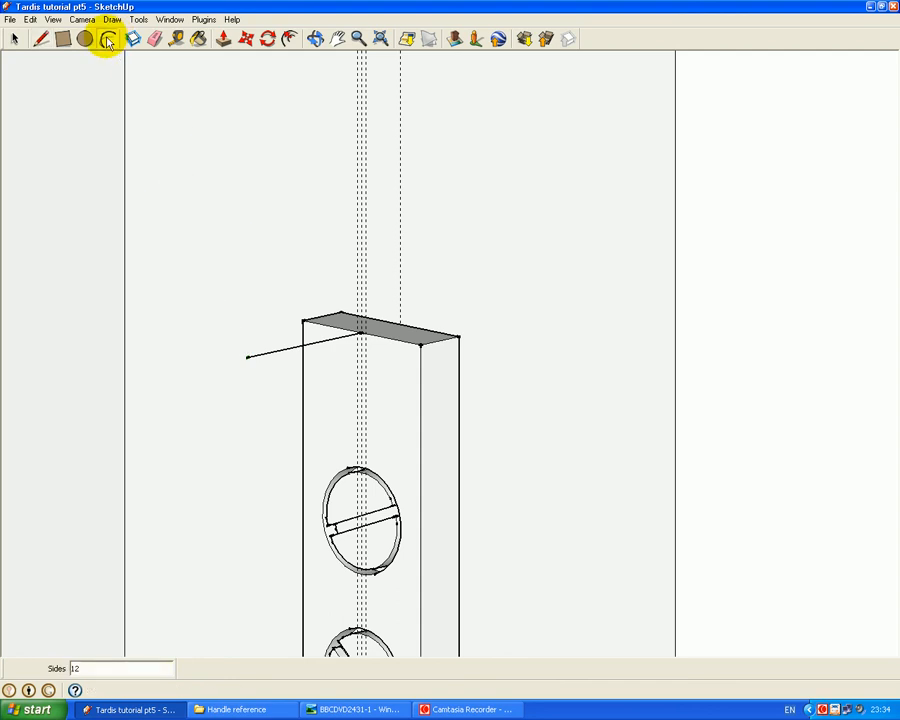
click(246, 356)
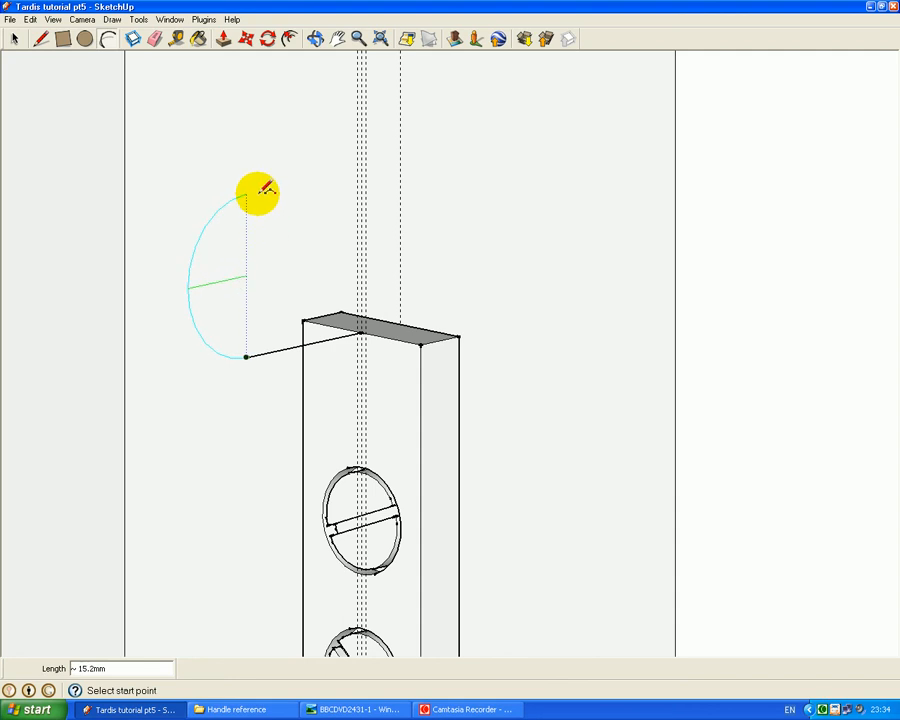
click(261, 192)
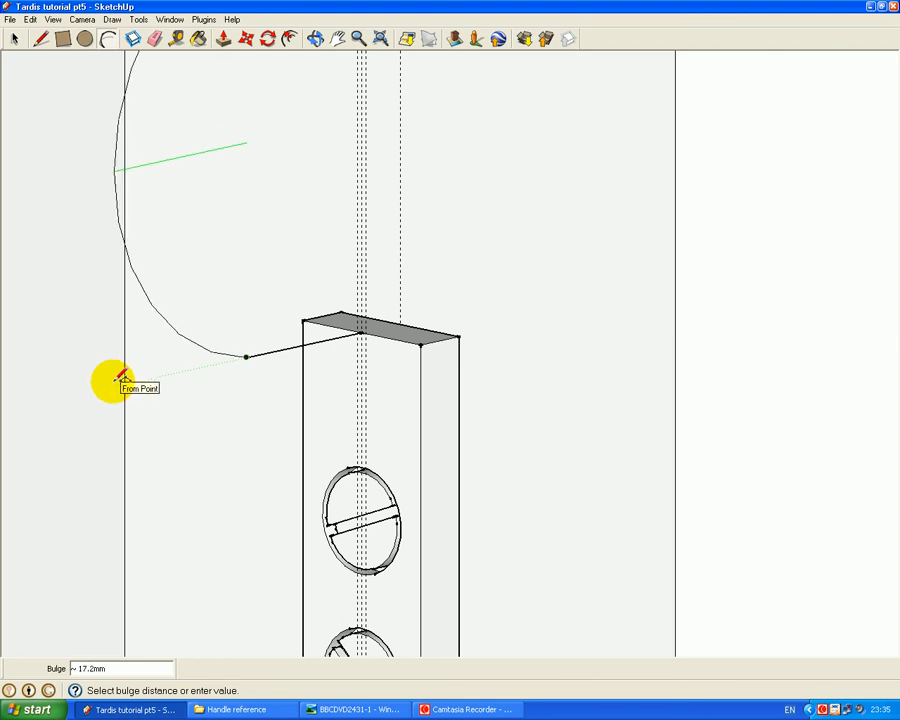
text(20)
key(Return)
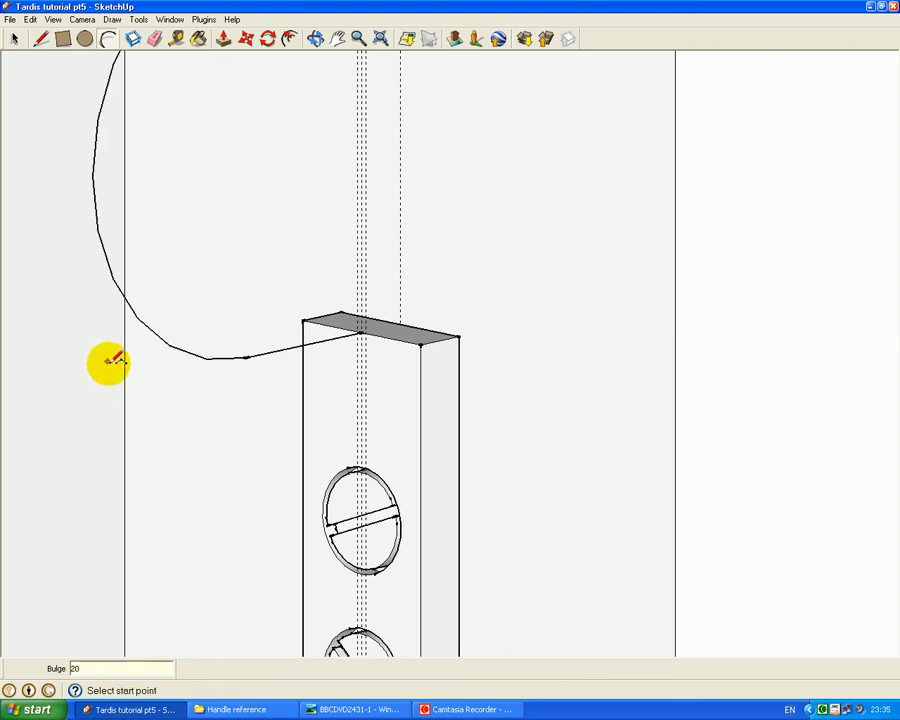
scroll(197, 80, down, 3)
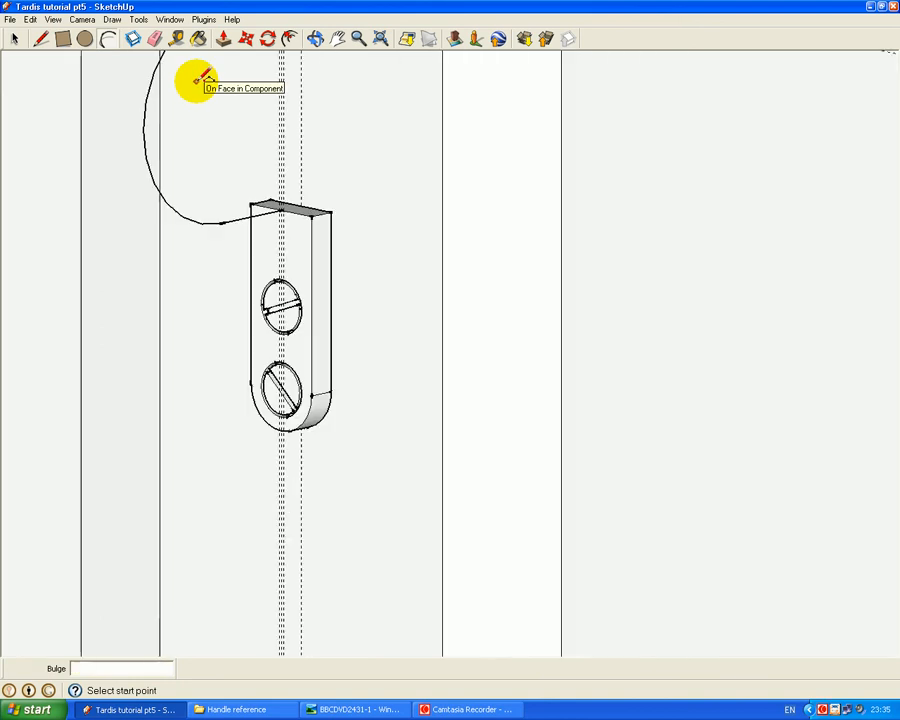
- Join the outermost points of the two arcs with a vertical line and erase the inner half of each arc
click(340, 42)
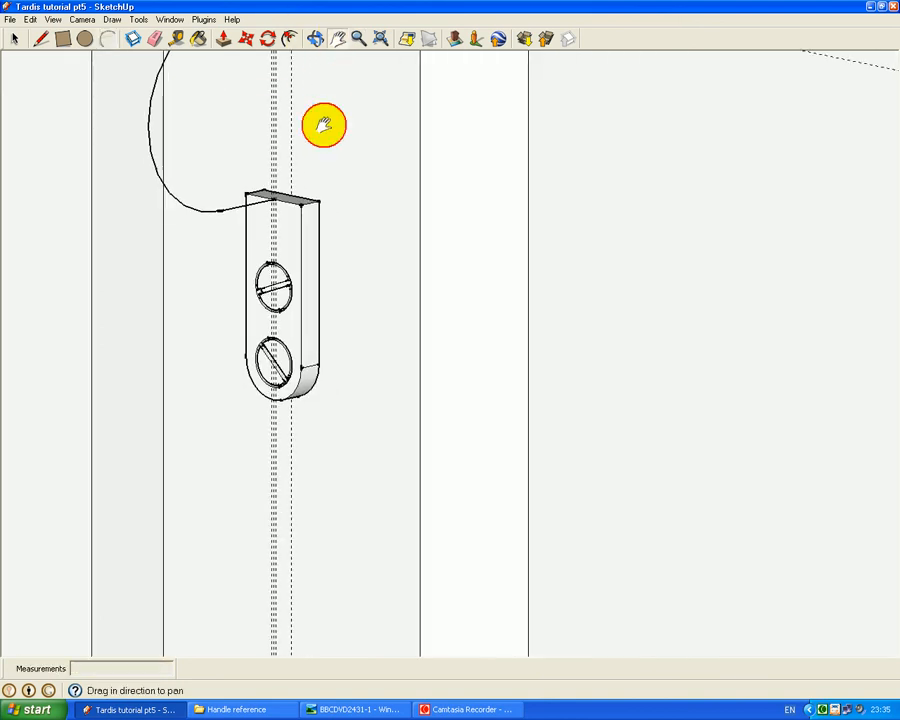
drag(323, 125, 444, 496)
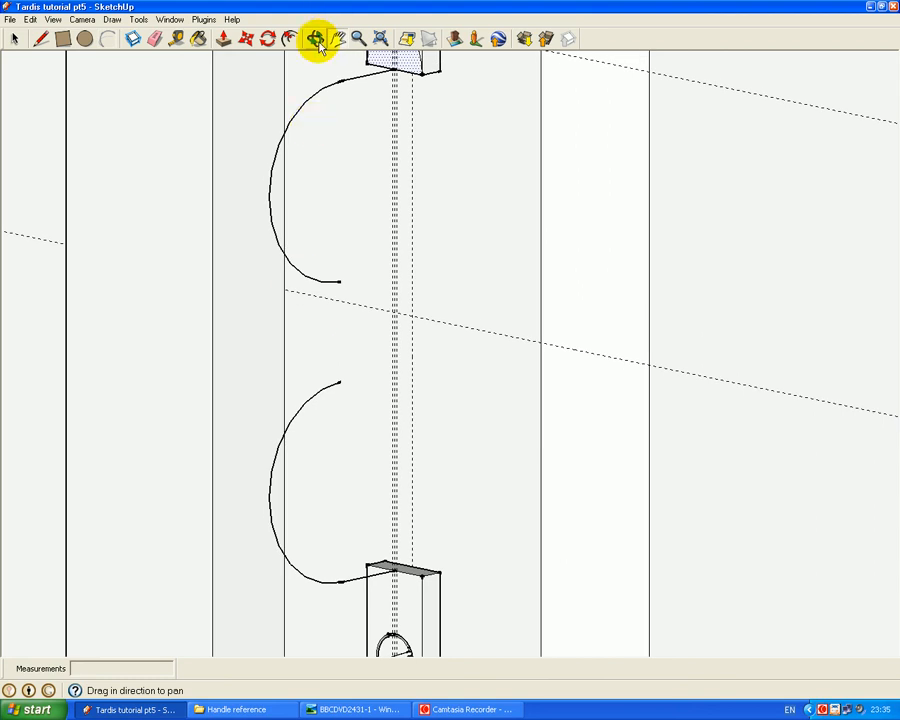
drag(187, 307, 237, 297)
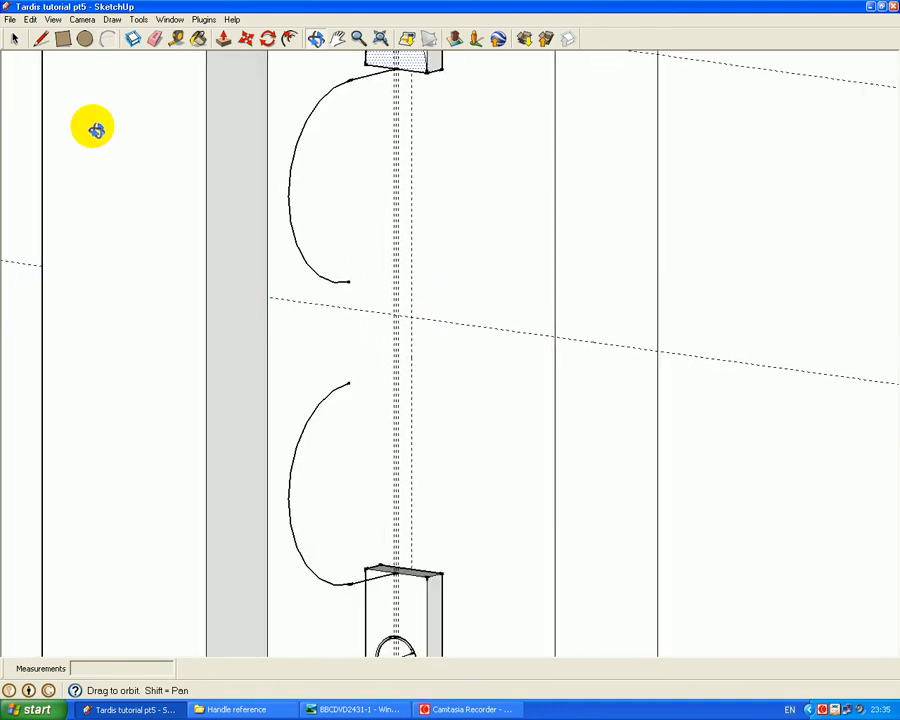
click(41, 38)
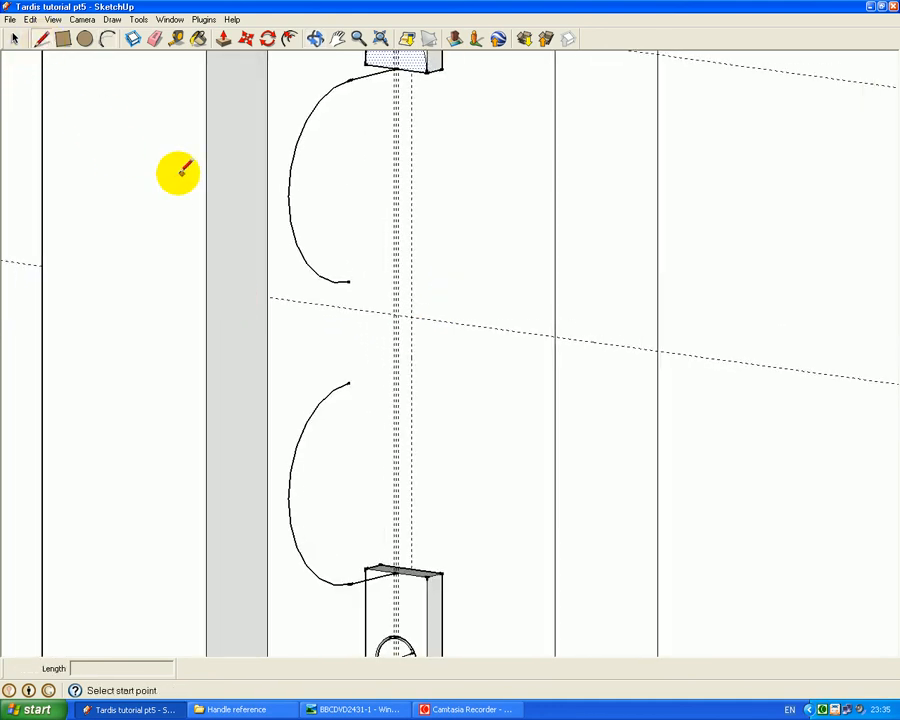
click(289, 196)
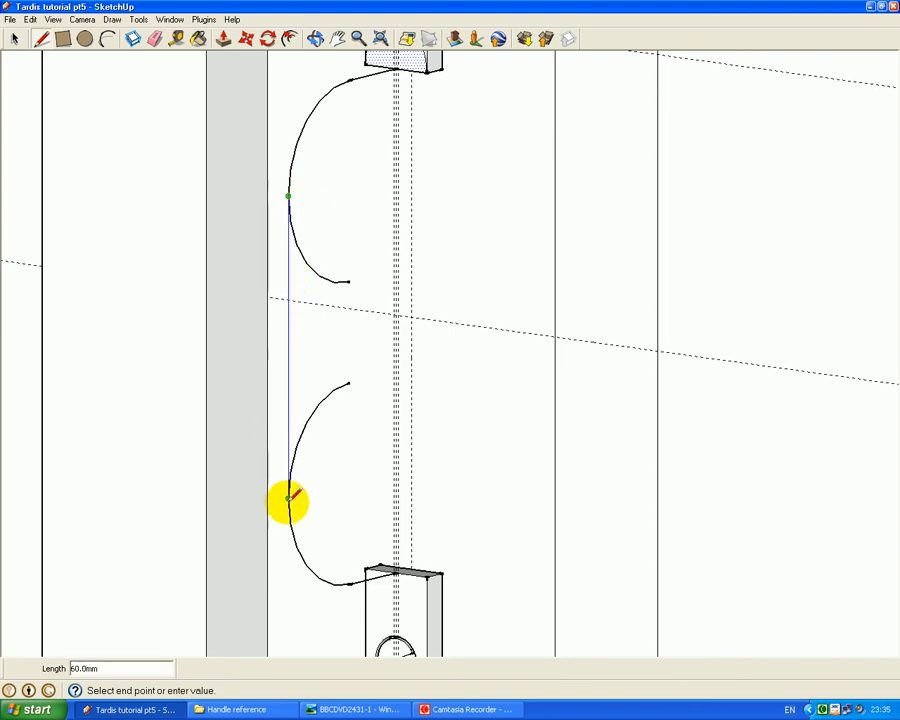
click(289, 497)
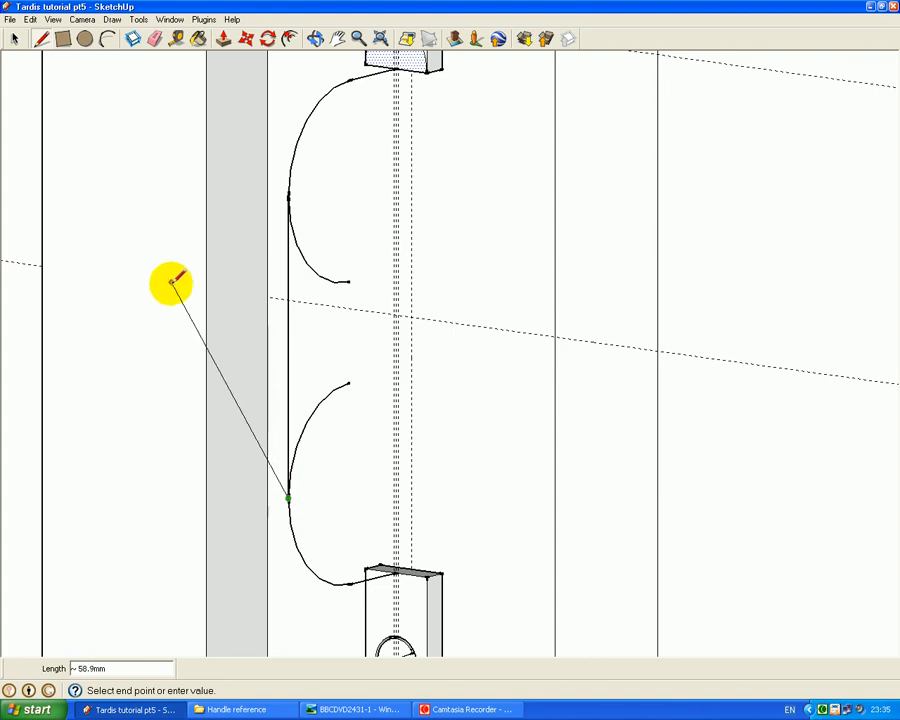
key(Escape)
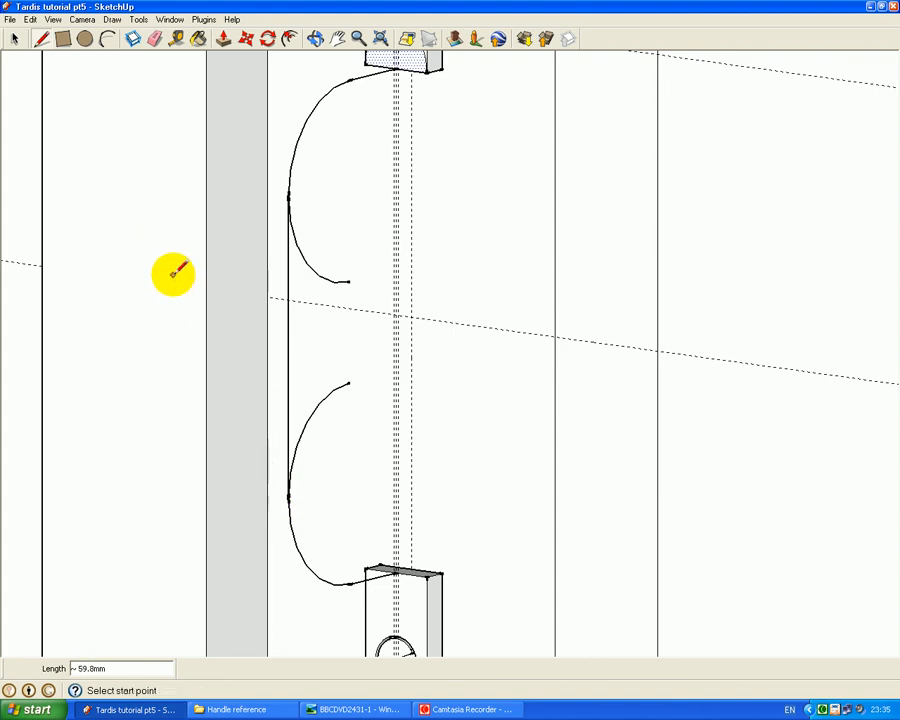
click(157, 40)
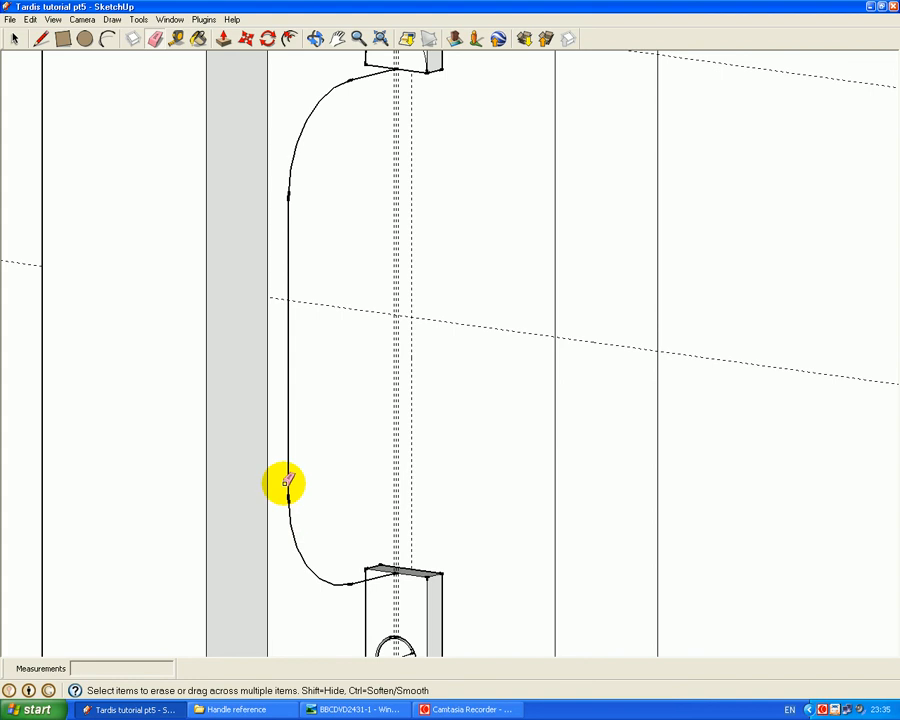
click(42, 38)
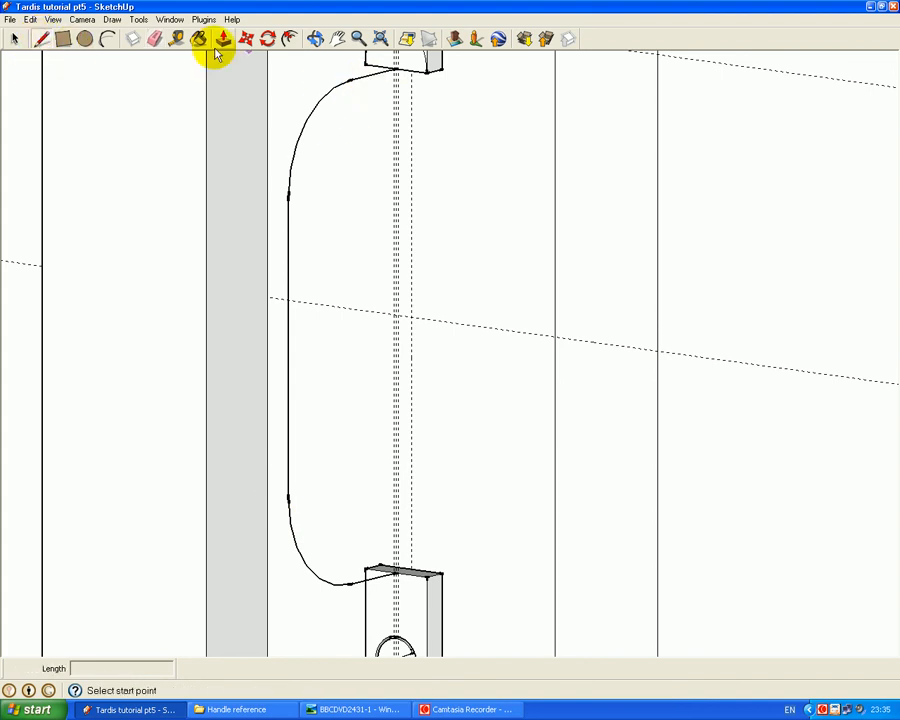
- Select the whole C-shaped path between the plates and extrude the rounded face on the upper plate along it with Follow Me
click(12, 38)
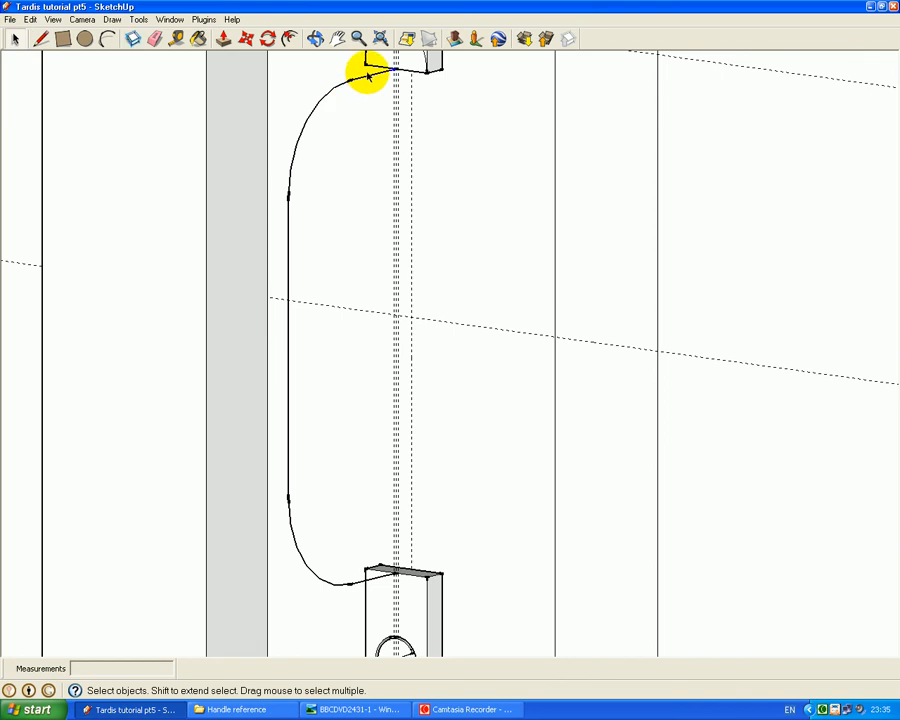
shift+click(367, 75)
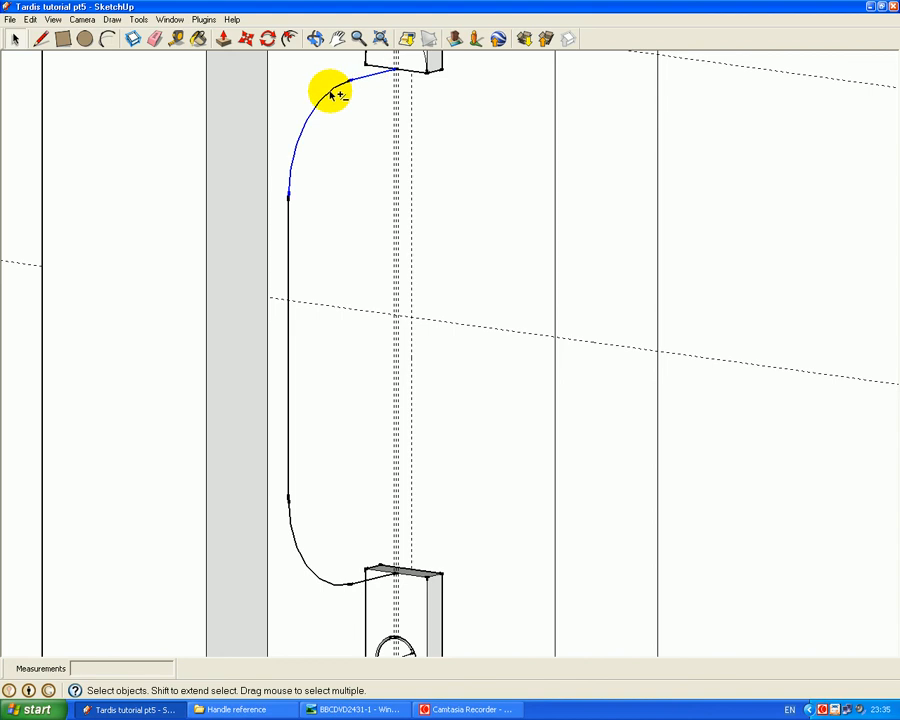
shift+click(288, 228)
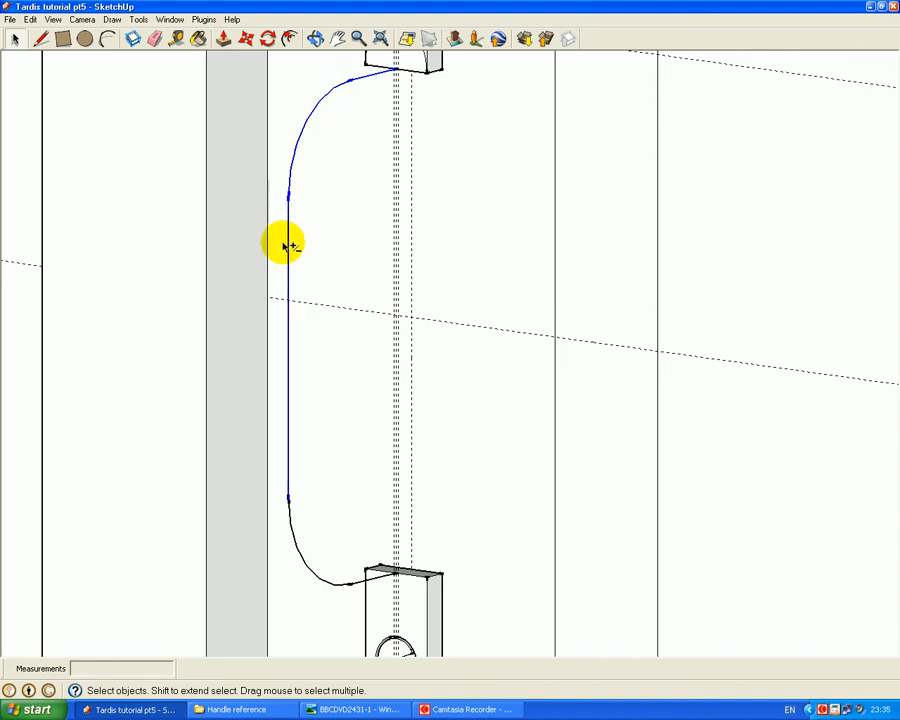
shift+click(295, 530)
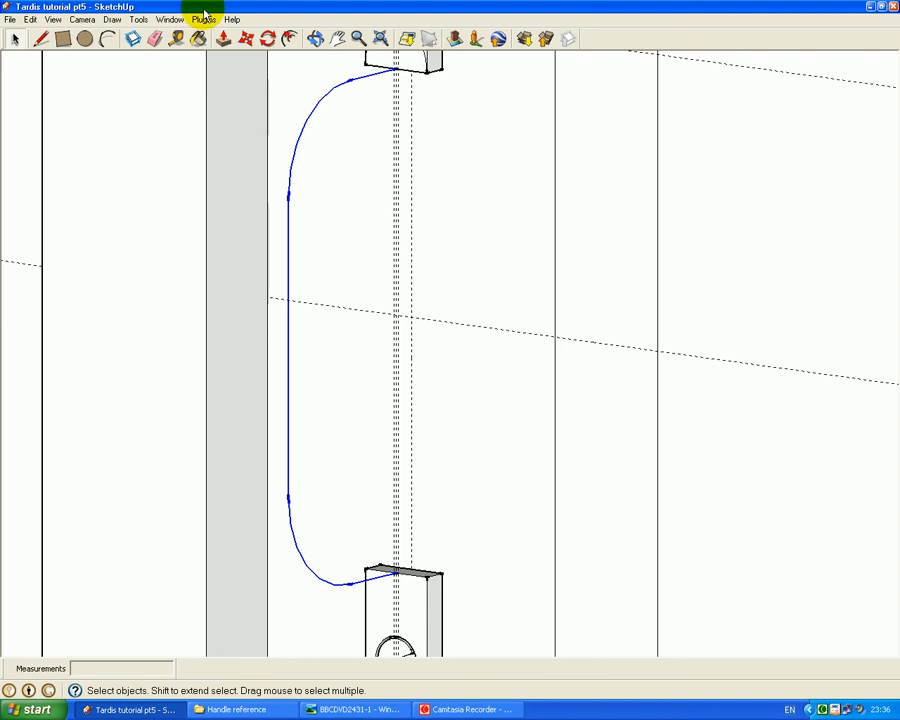
click(137, 20)
click(165, 130)
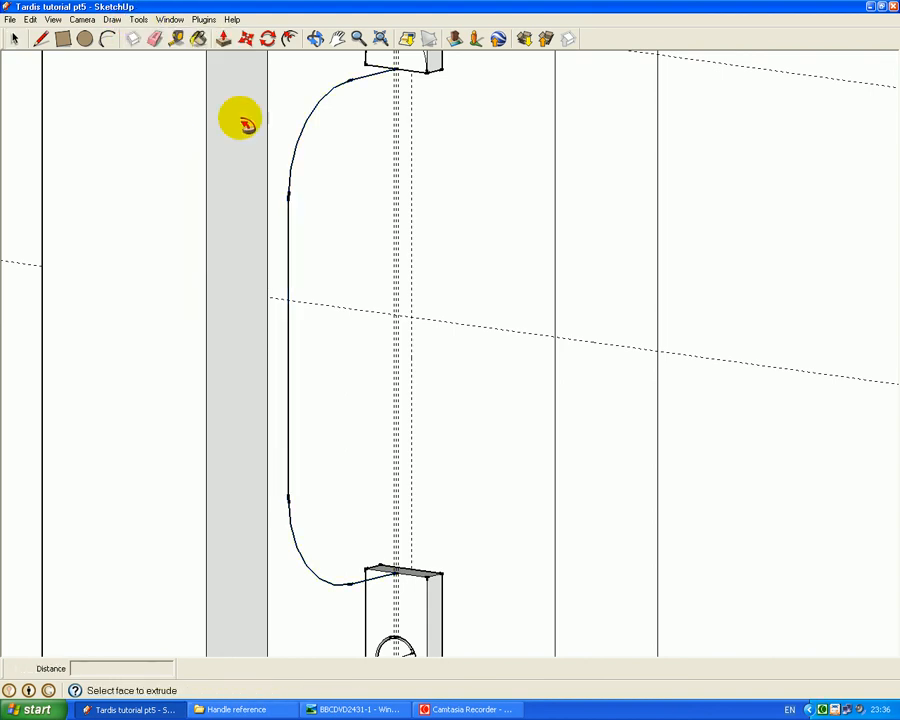
click(424, 66)
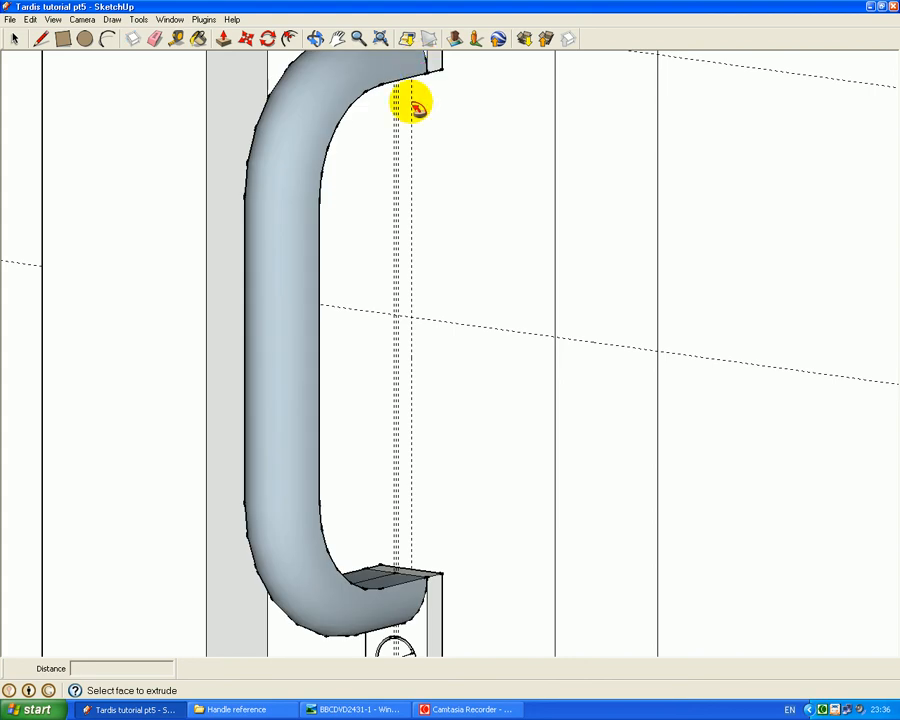
scroll(320, 63, down, 3)
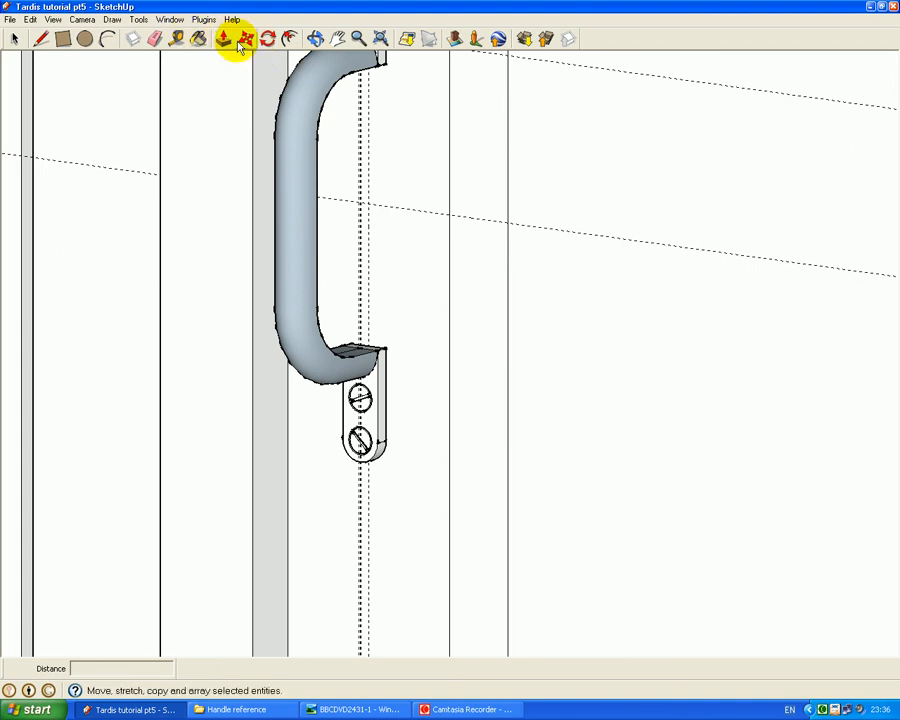
click(339, 38)
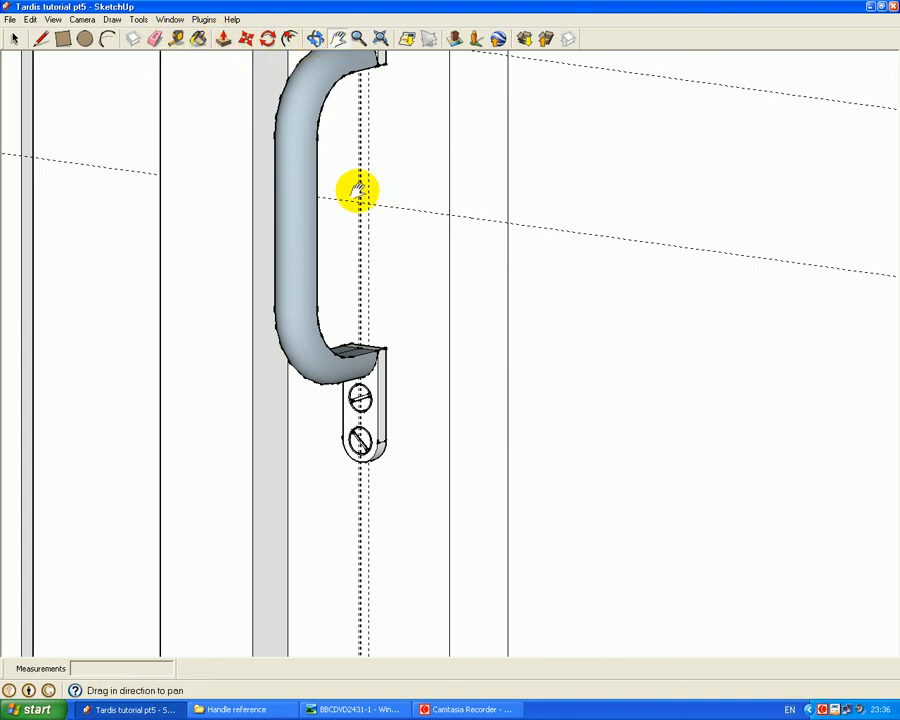
drag(357, 192, 405, 345)
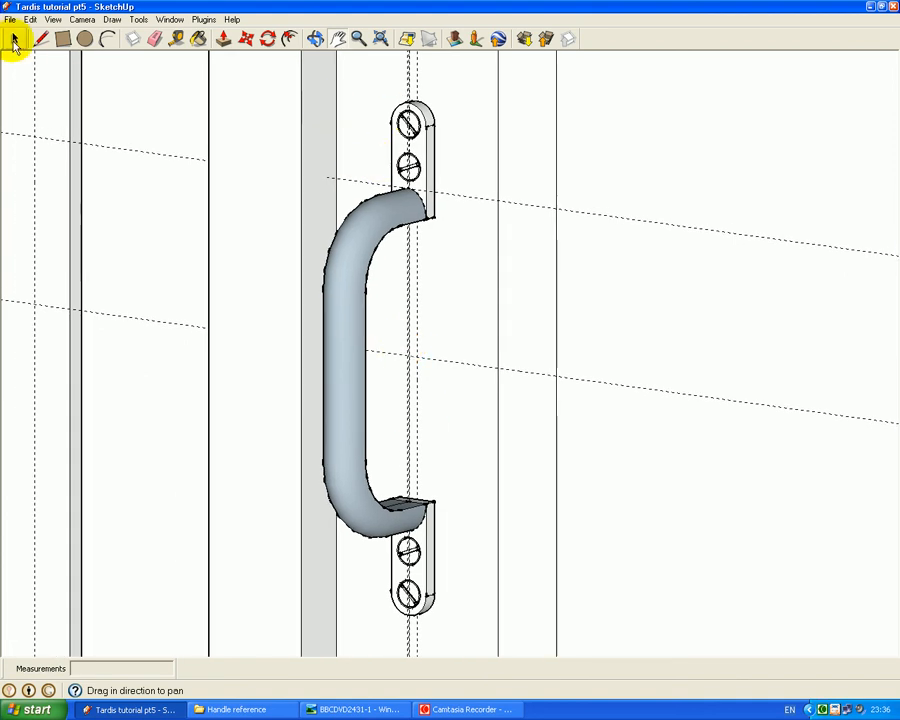
- Select the complete handle with both mounting plates and screws and make it a group
click(15, 42)
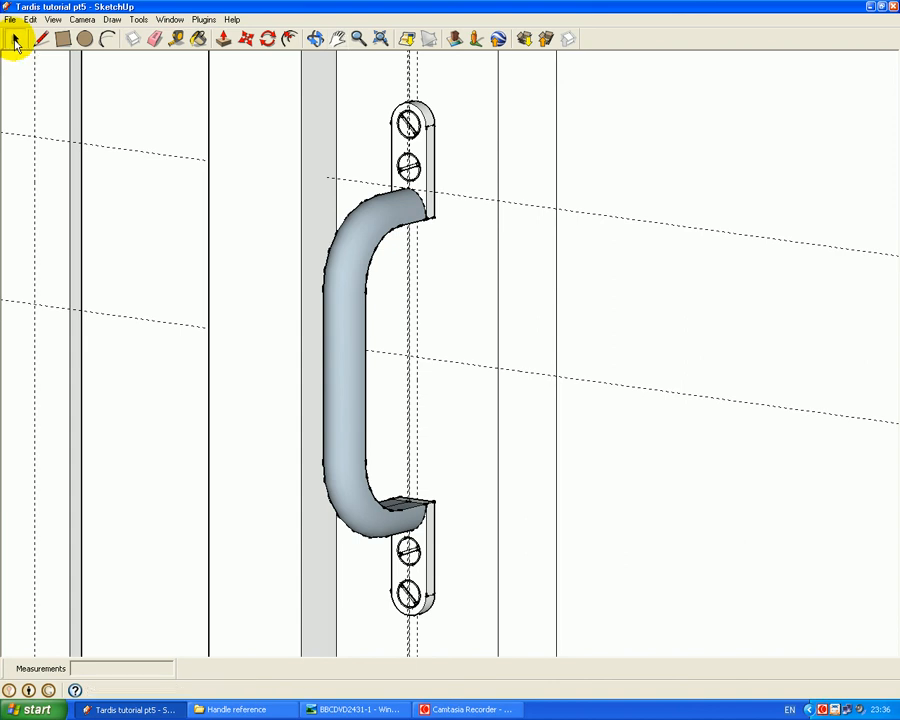
drag(255, 70, 532, 627)
drag(544, 640, 544, 640)
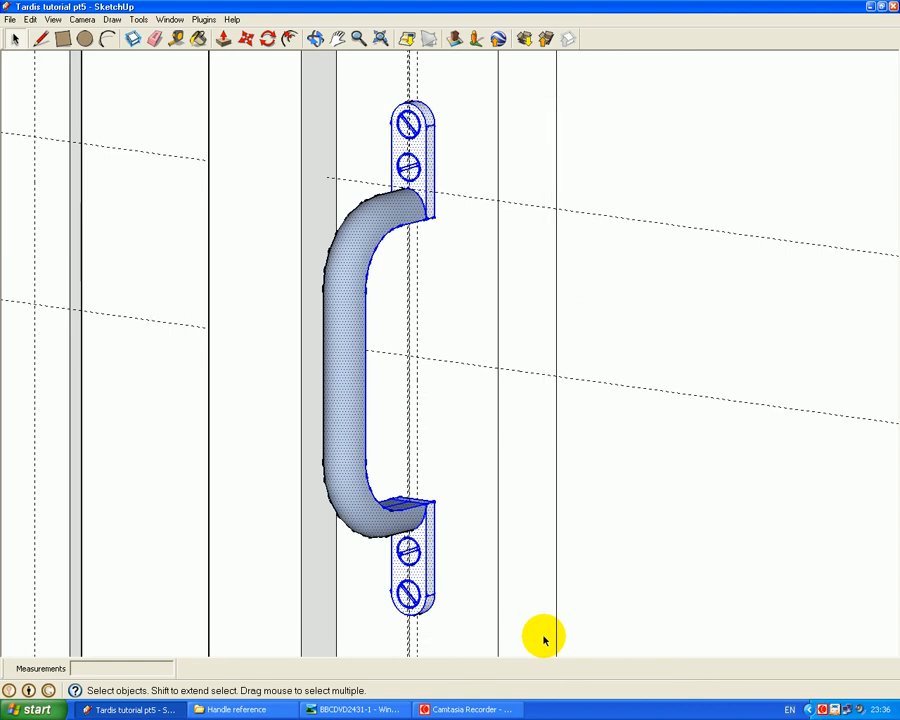
click(33, 20)
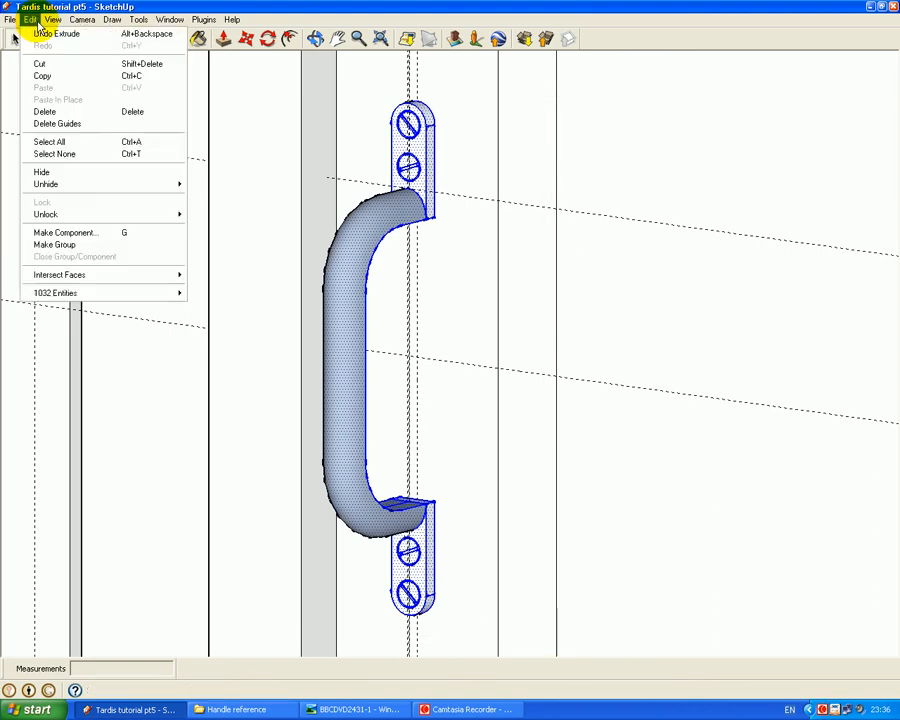
click(69, 246)
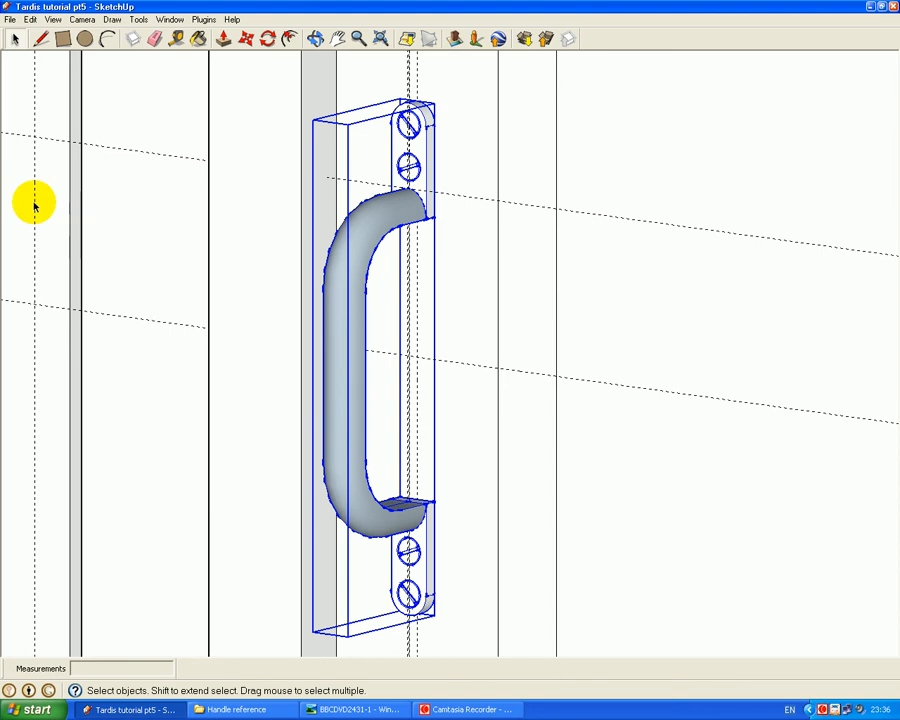
- Copy the handle group 165 mm horizontally onto the vertical guide beside the neighbouring door's panel
click(338, 38)
drag(325, 255, 497, 268)
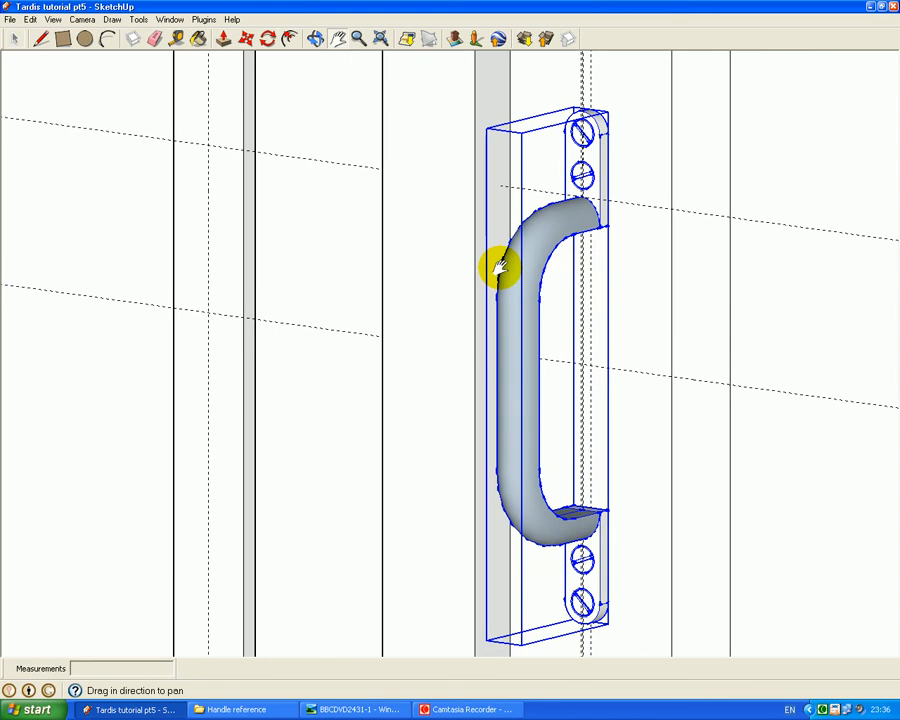
click(247, 39)
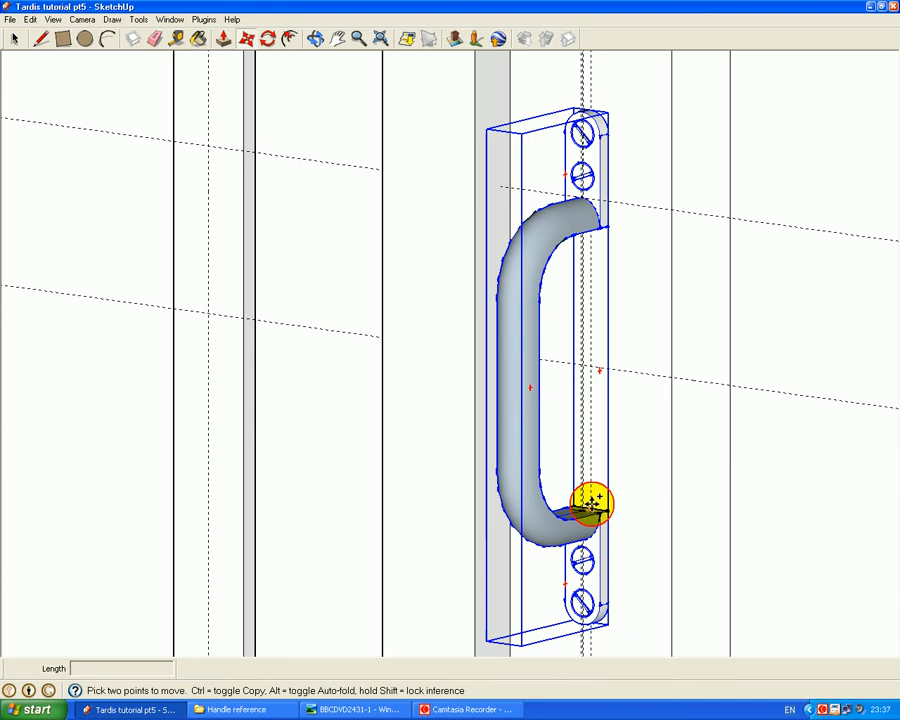
key(ctrl)
click(592, 503)
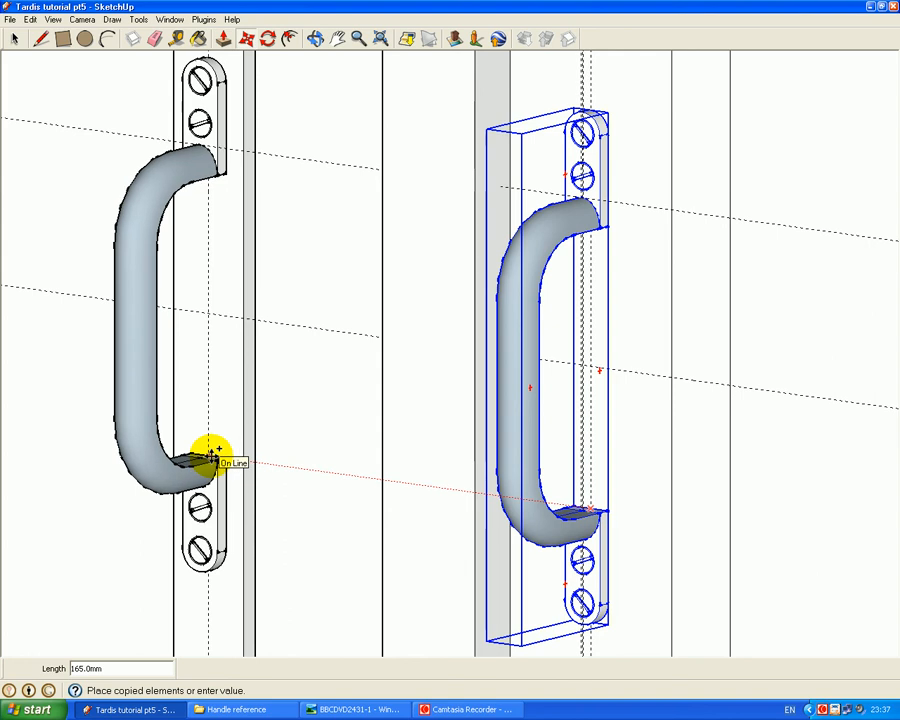
click(212, 455)
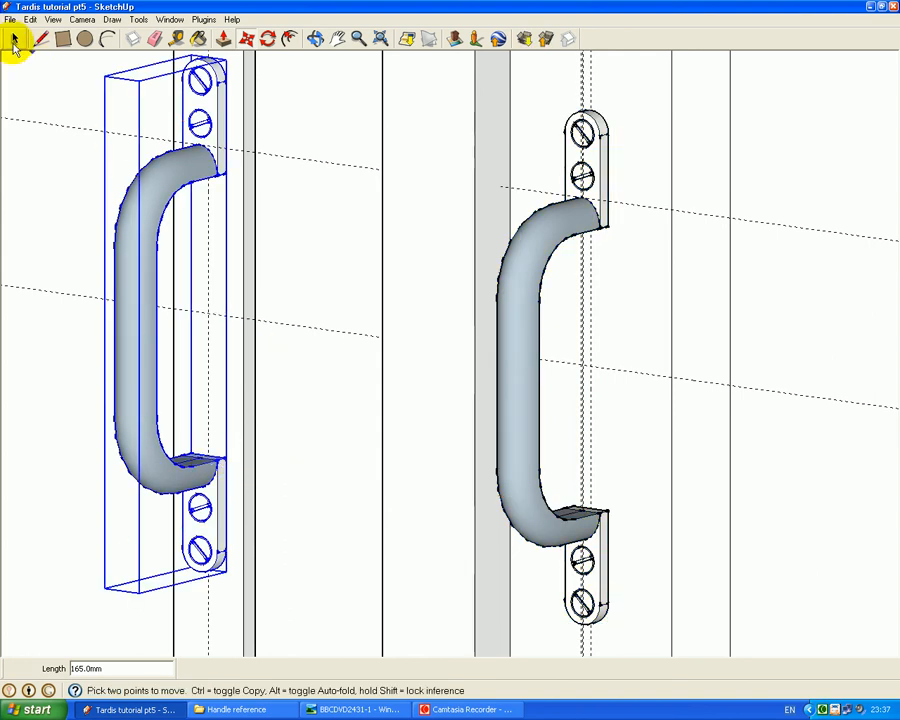
- Deselect the copied handle and delete all guides from the model
click(15, 40)
scroll(141, 198, down, 1)
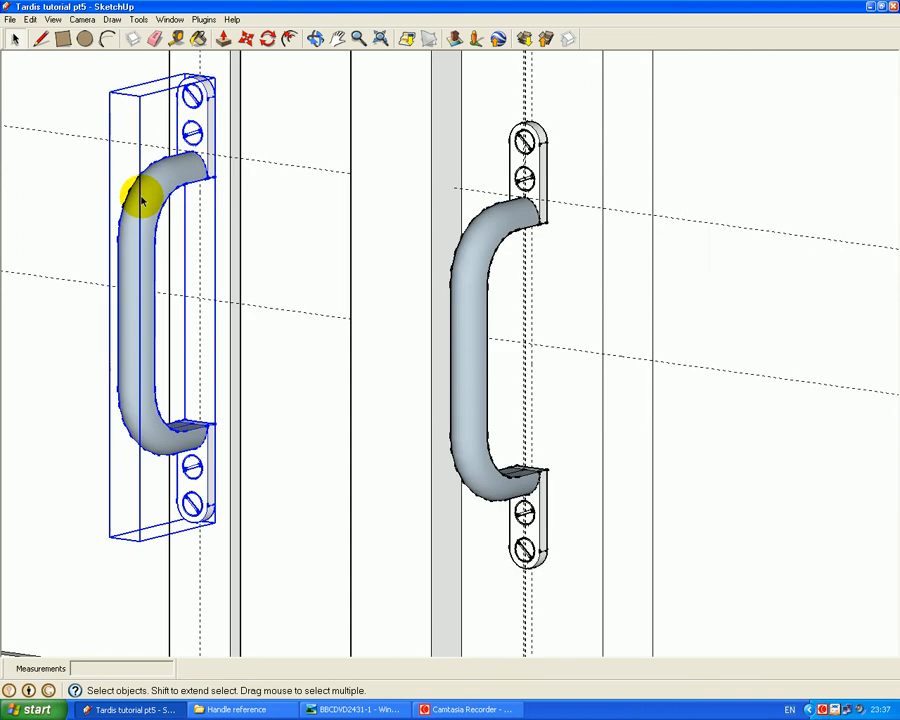
scroll(141, 198, down, 6)
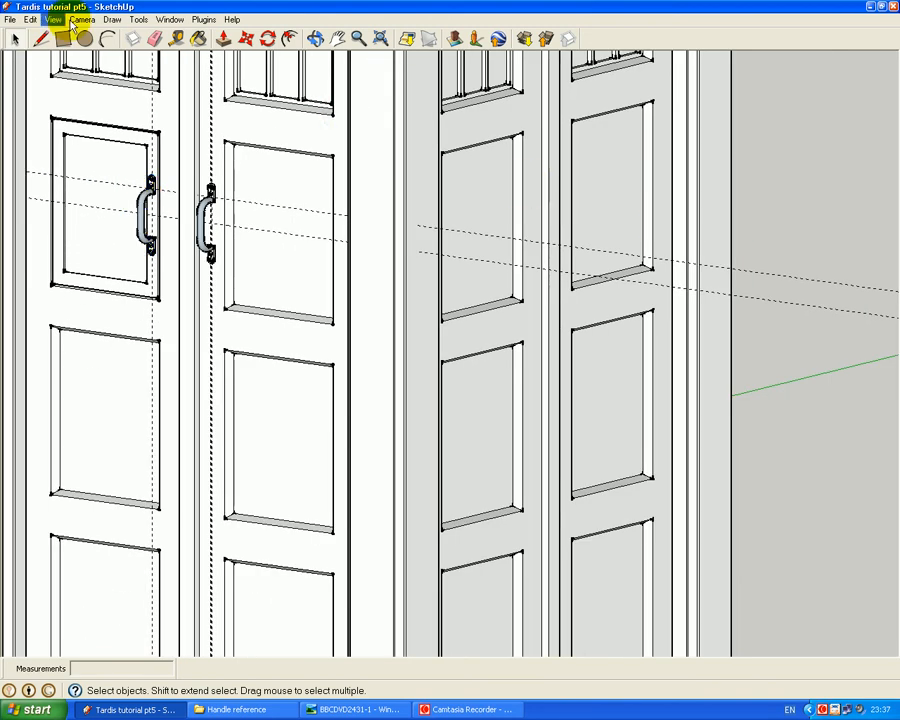
click(31, 20)
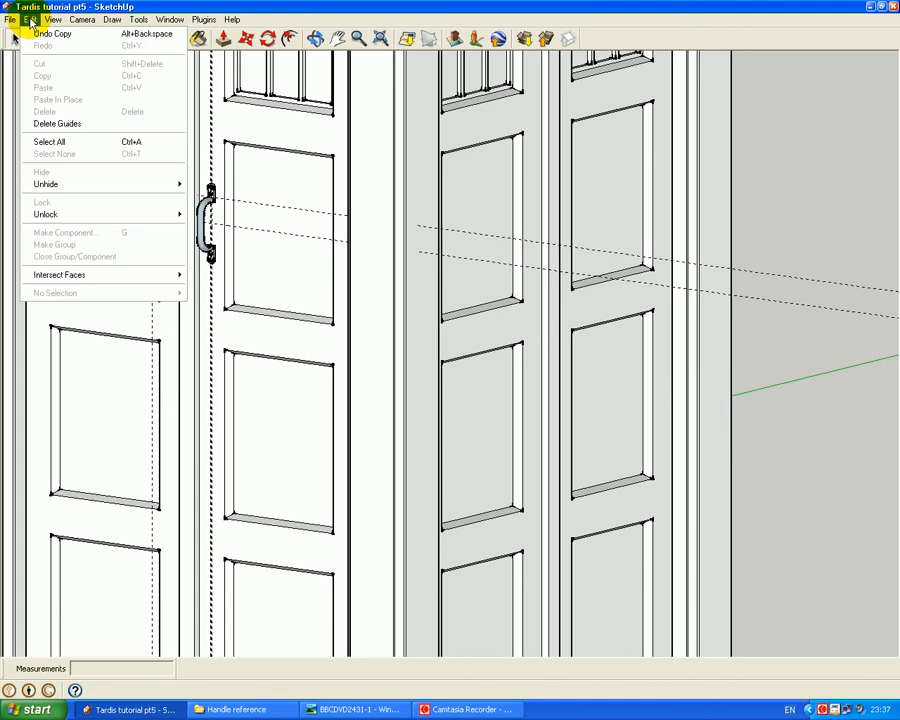
click(65, 124)
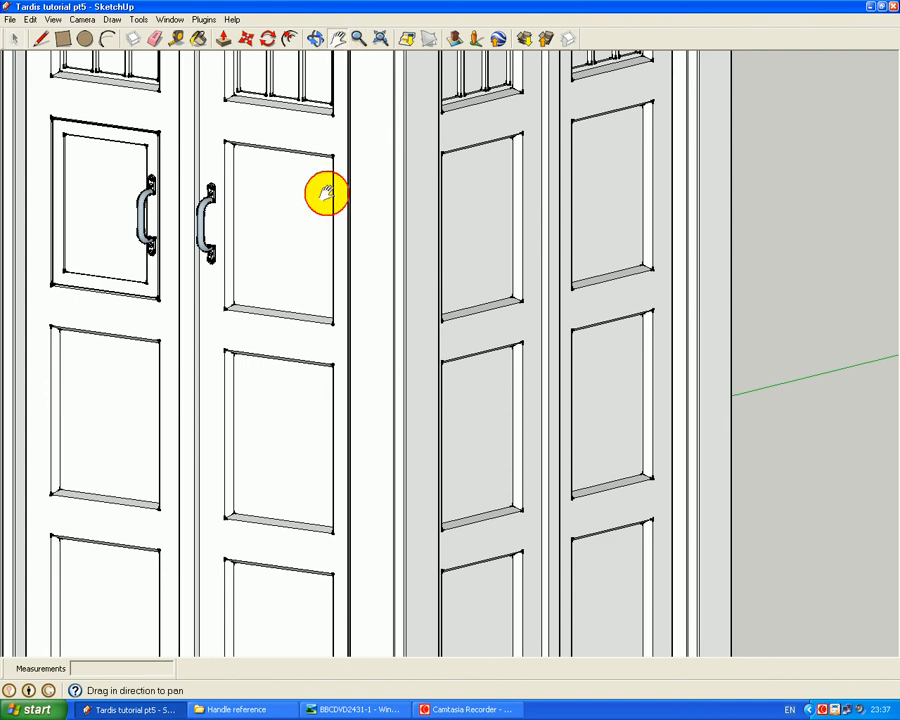
drag(325, 190, 453, 357)
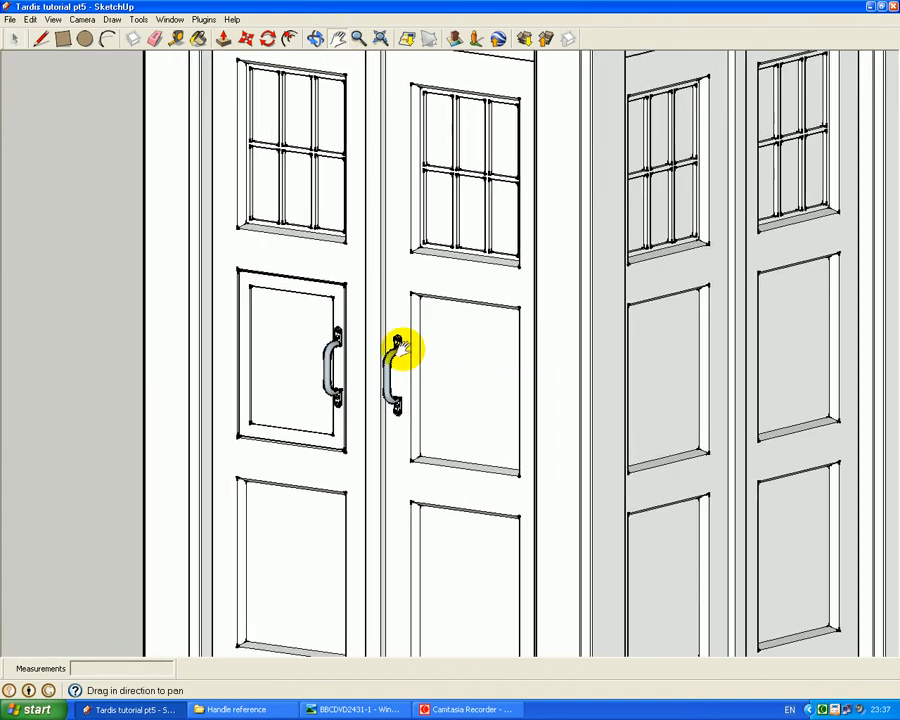